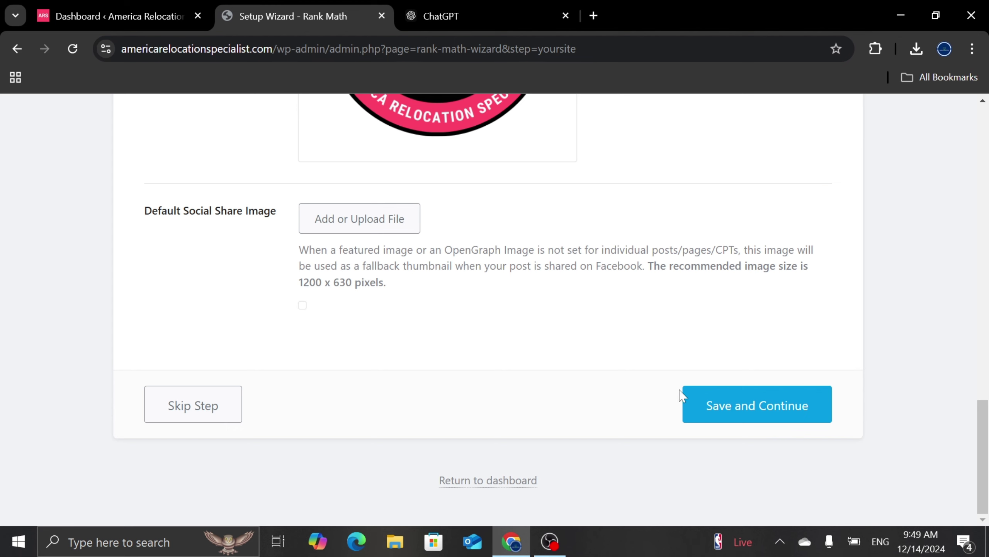
# Save the site details in the setup wizard and continue past the Google Services step without connecting a Rank Math account.
pyautogui.click(741, 404)
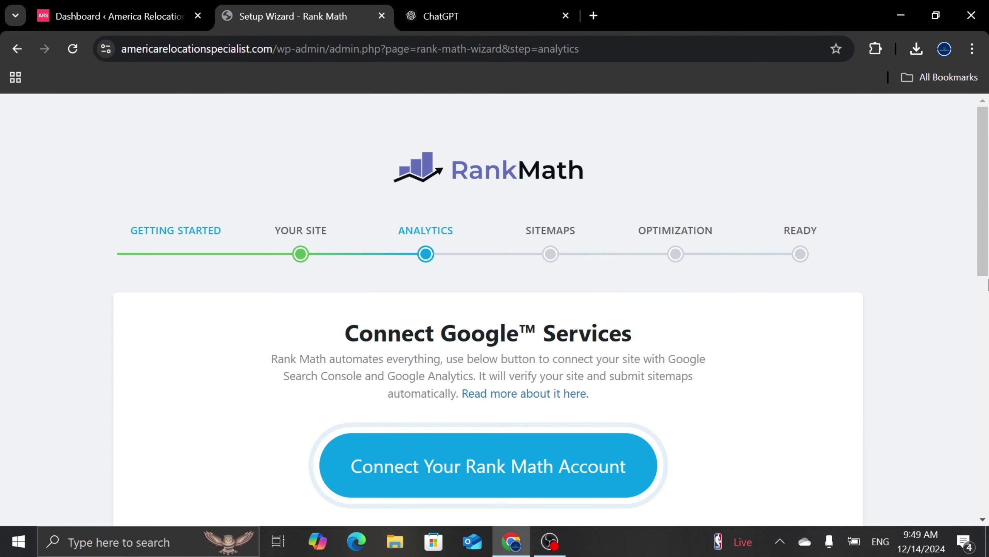
pyautogui.scroll(-6, 988, 279)
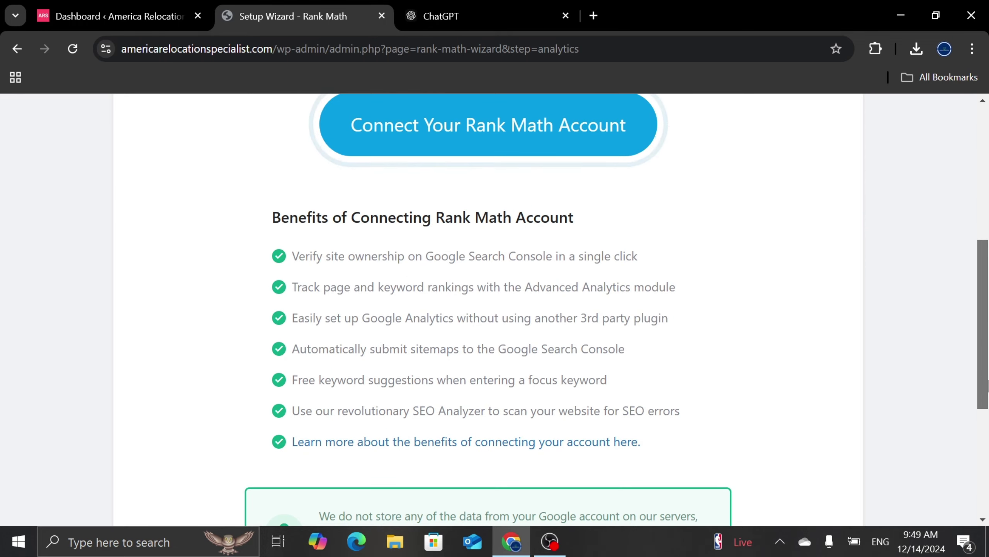
pyautogui.scroll(-5, 988, 384)
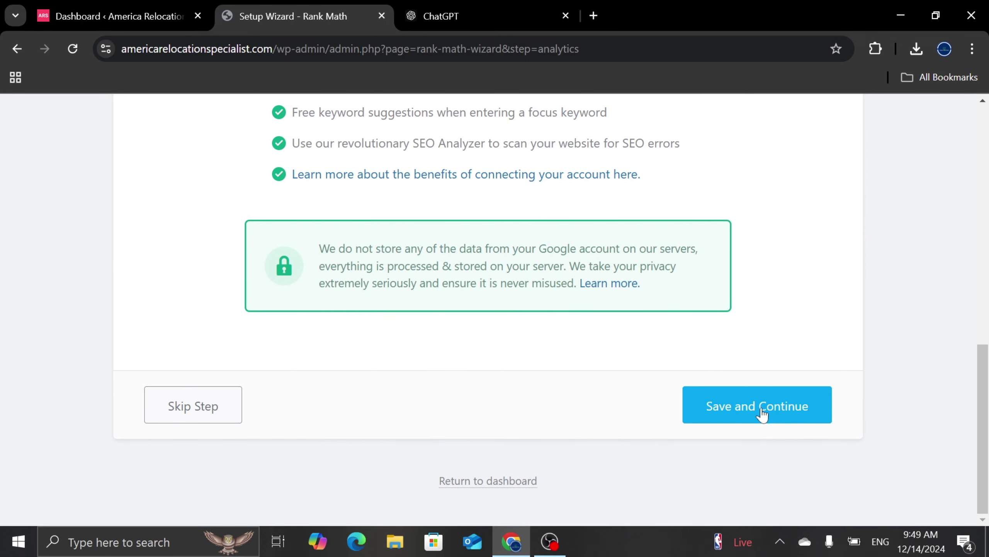
pyautogui.click(762, 415)
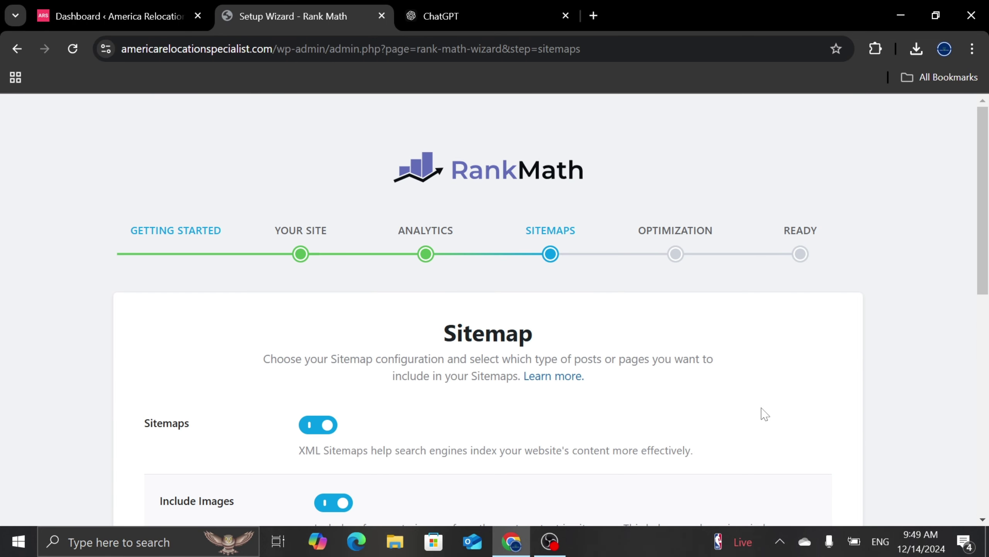
# Save the wizard's Sitemap and SEO Tweaks steps with their preset options.
pyautogui.moveTo(988, 265); pyautogui.dragTo(988, 462)
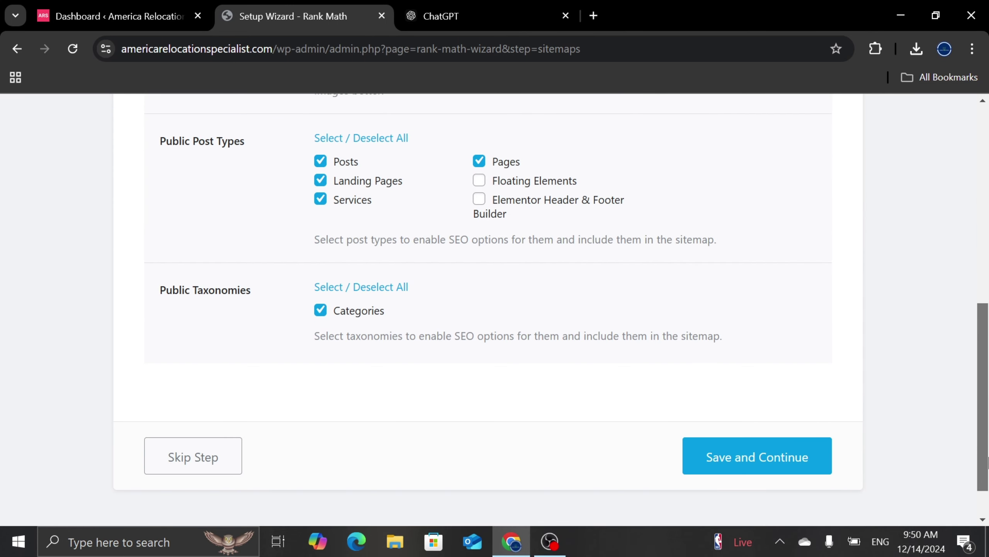
pyautogui.click(764, 462)
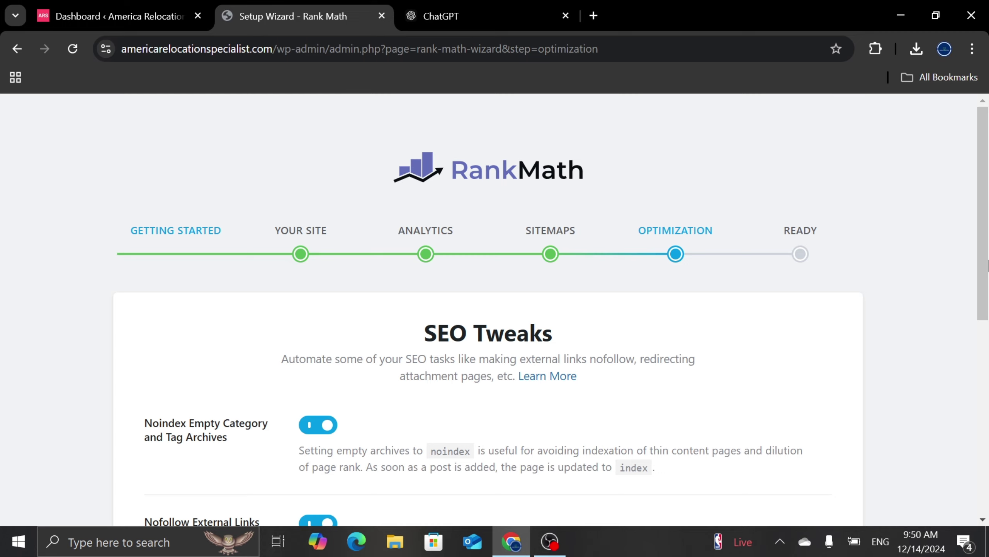
pyautogui.moveTo(988, 269); pyautogui.dragTo(987, 462)
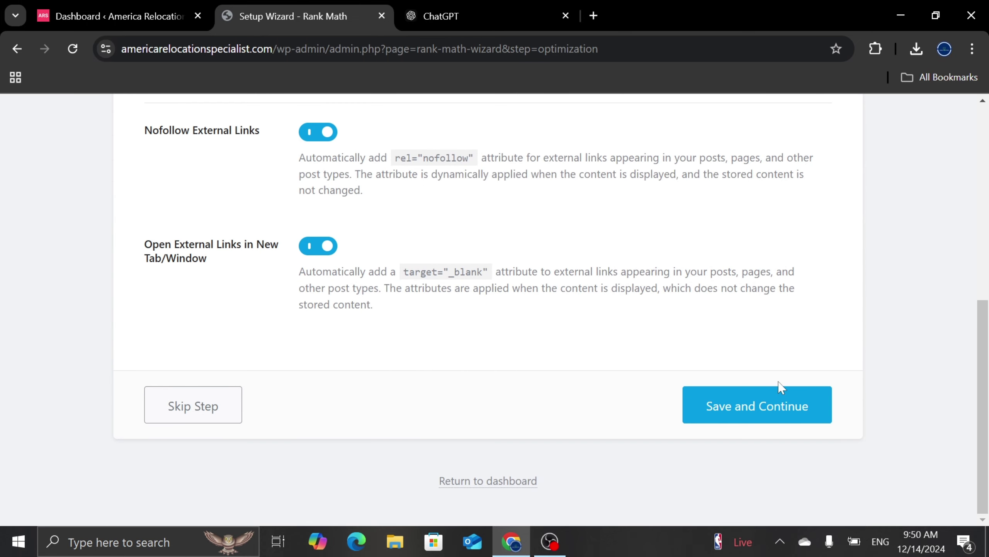
pyautogui.click(765, 417)
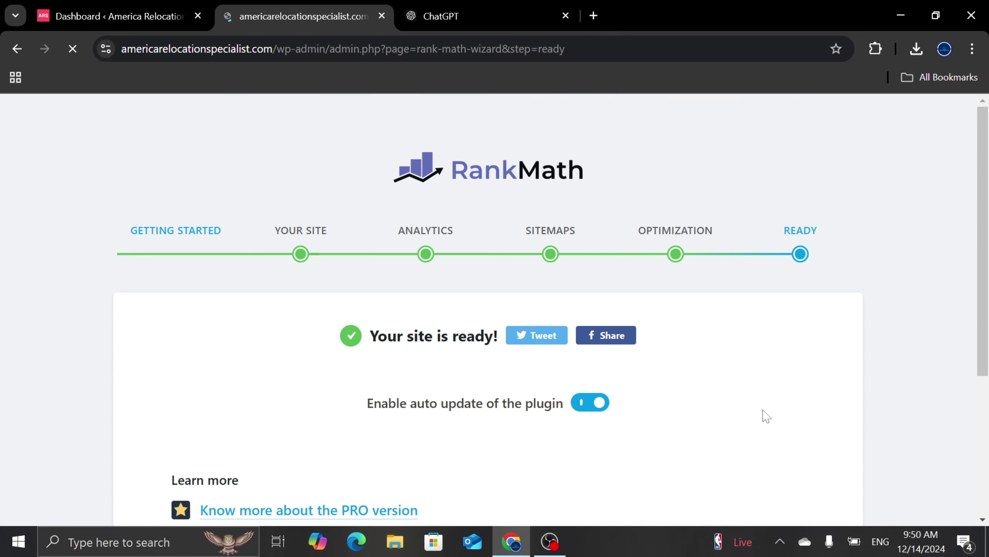
# Open the advanced setup options from the wizard's ready page and exit to the dashboard at the Role Manager step.
pyautogui.moveTo(988, 275); pyautogui.dragTo(988, 414)
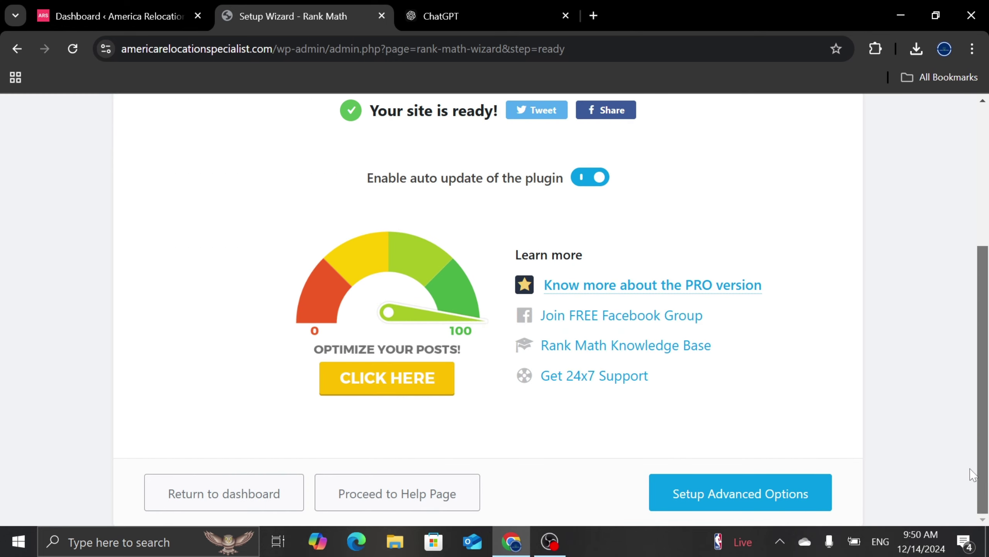
pyautogui.click(754, 494)
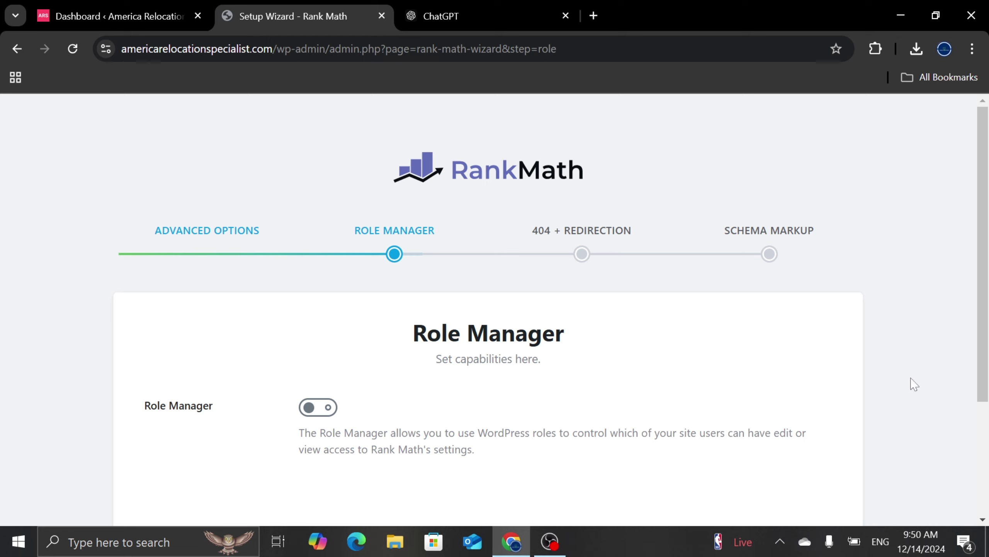
pyautogui.scroll(-4, 914, 383)
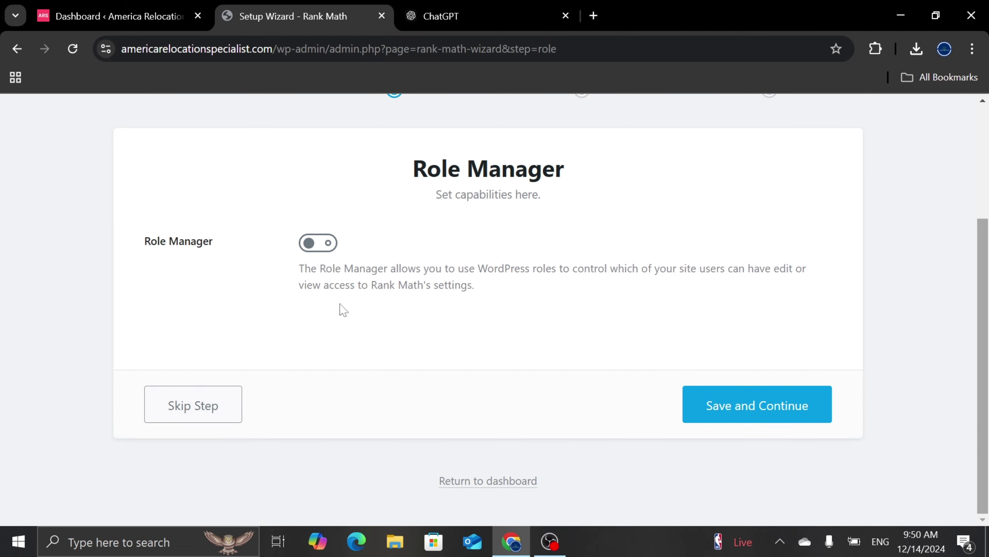
pyautogui.click(491, 487)
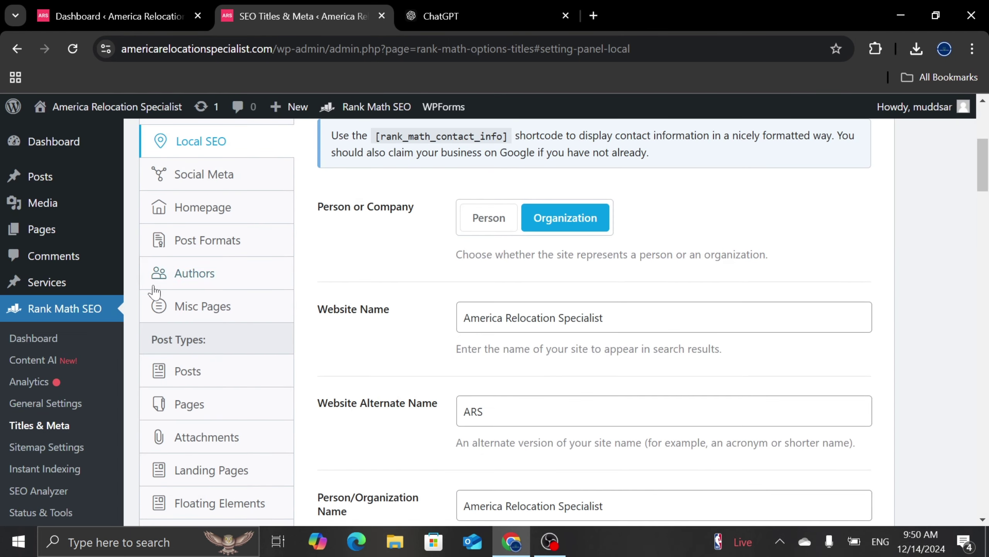
# Go to the main WordPress dashboard and open the list of all posts.
pyautogui.scroll(5, 987, 177)
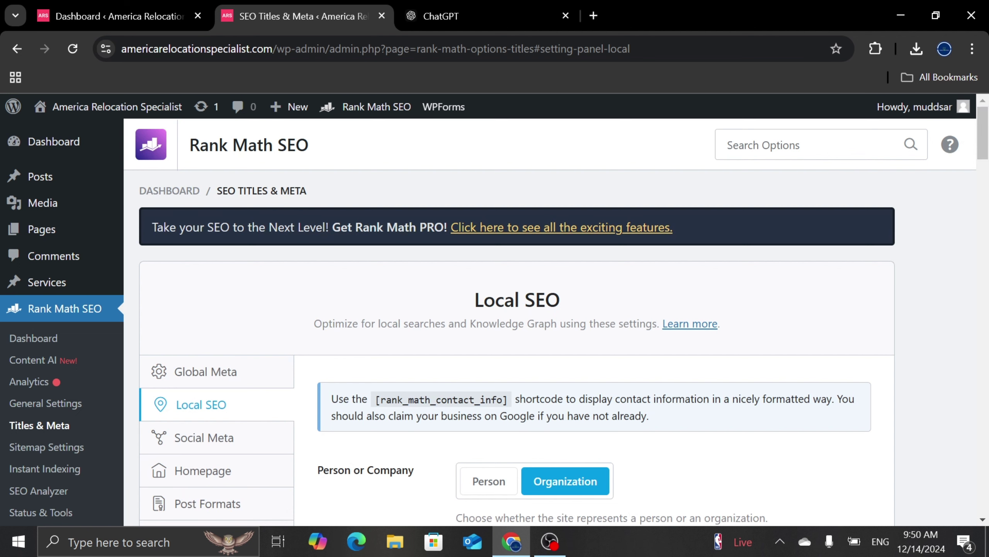
pyautogui.click(66, 152)
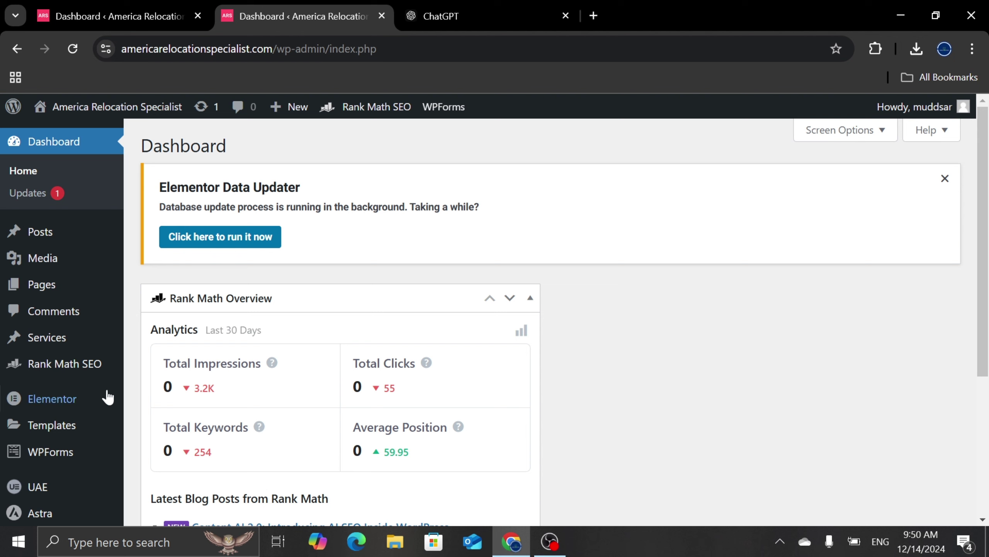
pyautogui.moveTo(85, 371)
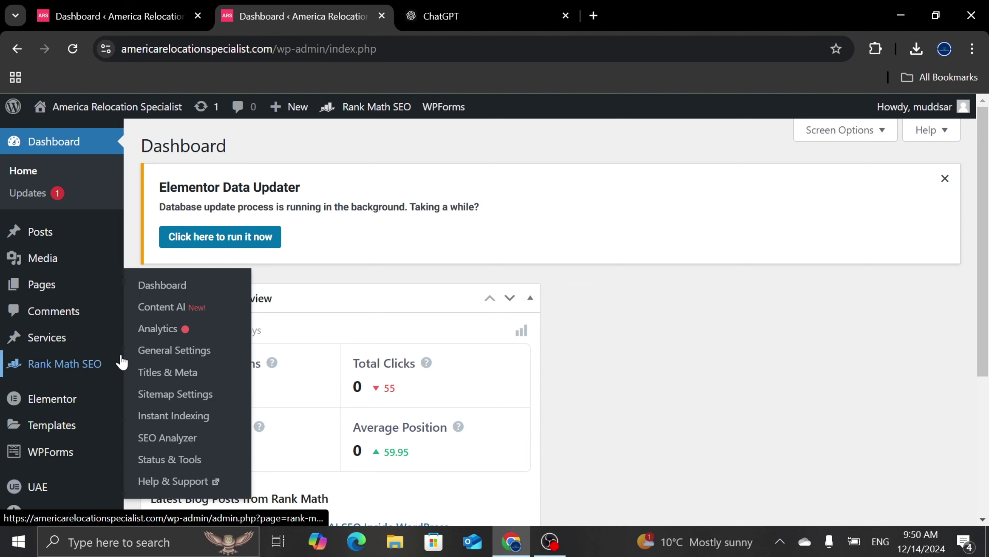
pyautogui.moveTo(55, 238)
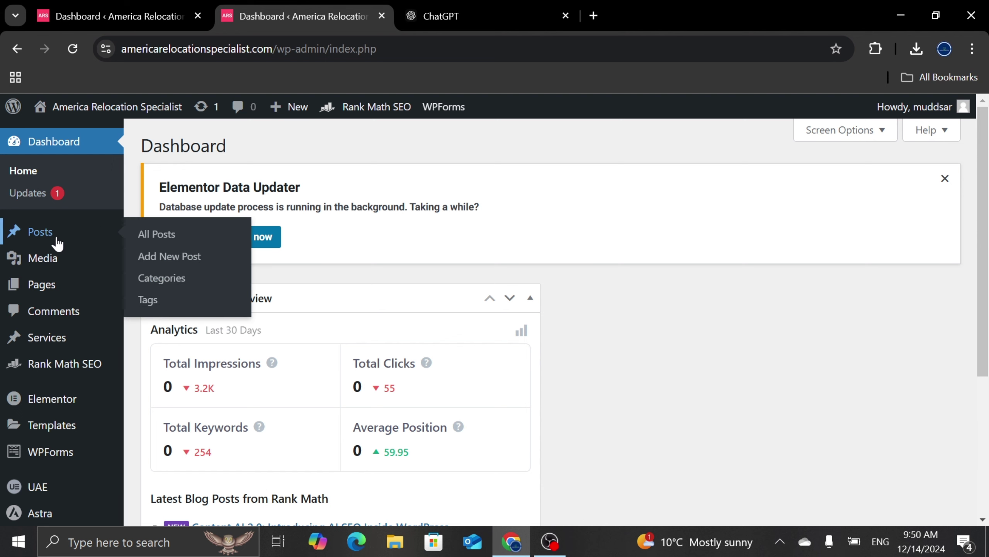
pyautogui.click(188, 238)
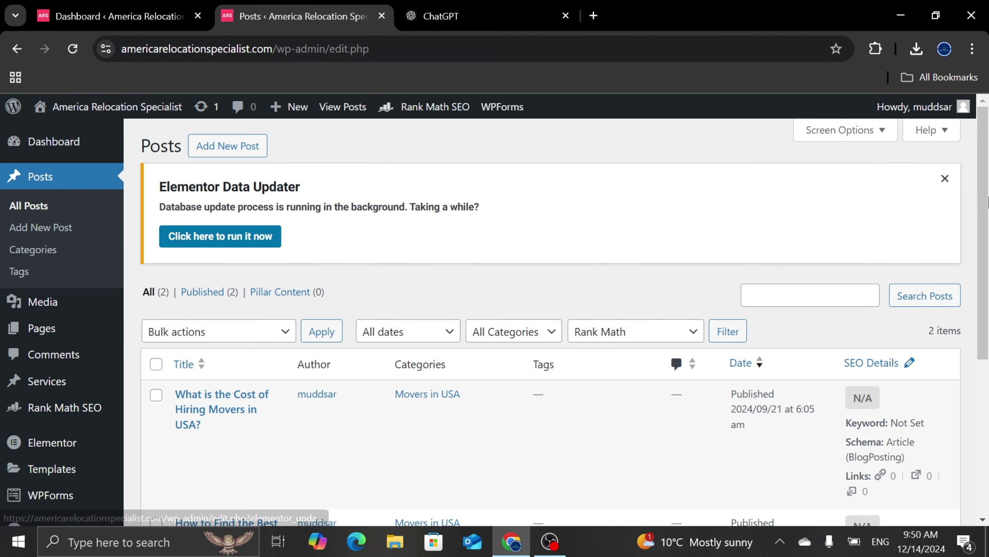
# Dismiss the Elementor Data Updater notice on the Posts page.
pyautogui.scroll(-1, 128, 265)
pyautogui.moveTo(39, 353)
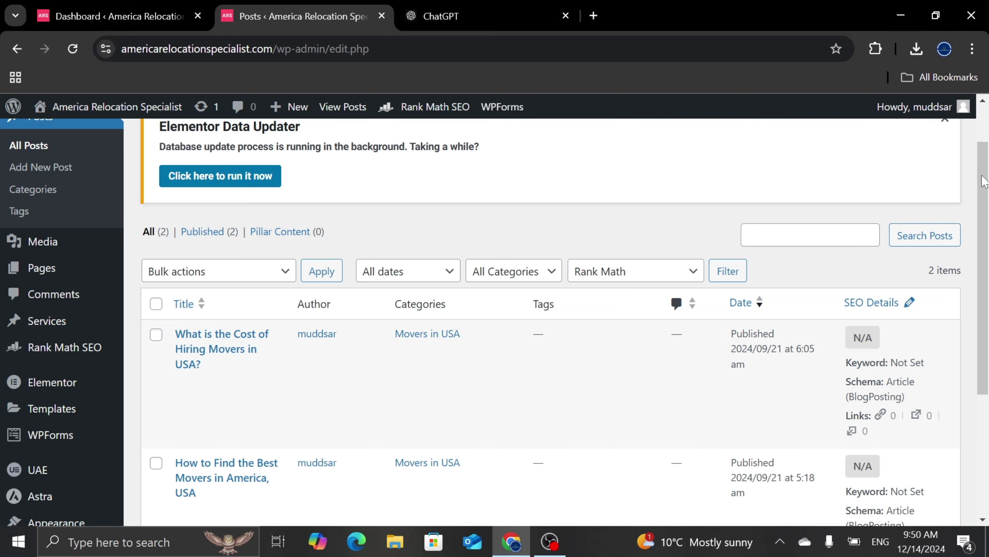
pyautogui.scroll(2, 978, 171)
pyautogui.click(945, 178)
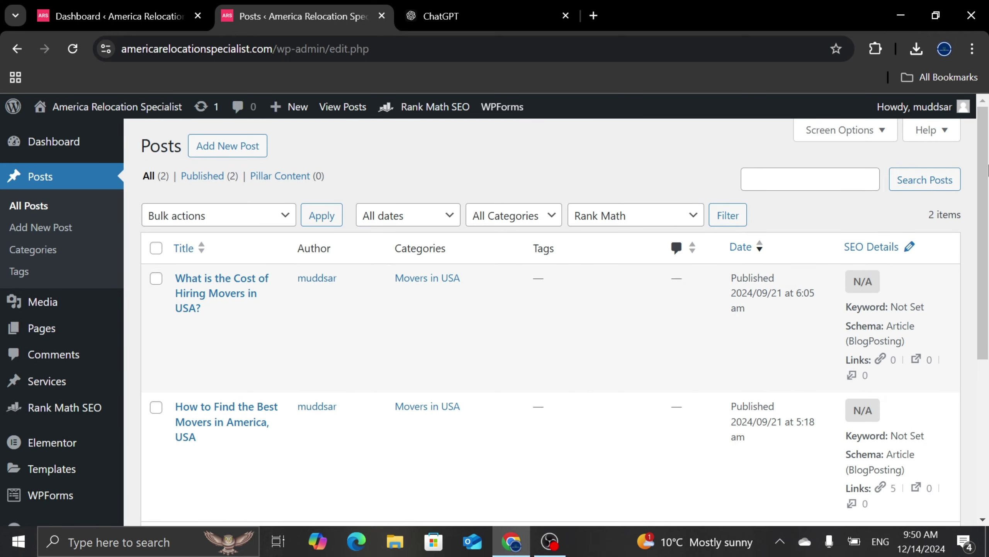
# Examine the SEO Details column of the posts list, including each post's keyword, schema and links.
pyautogui.scroll(-1, 987, 171)
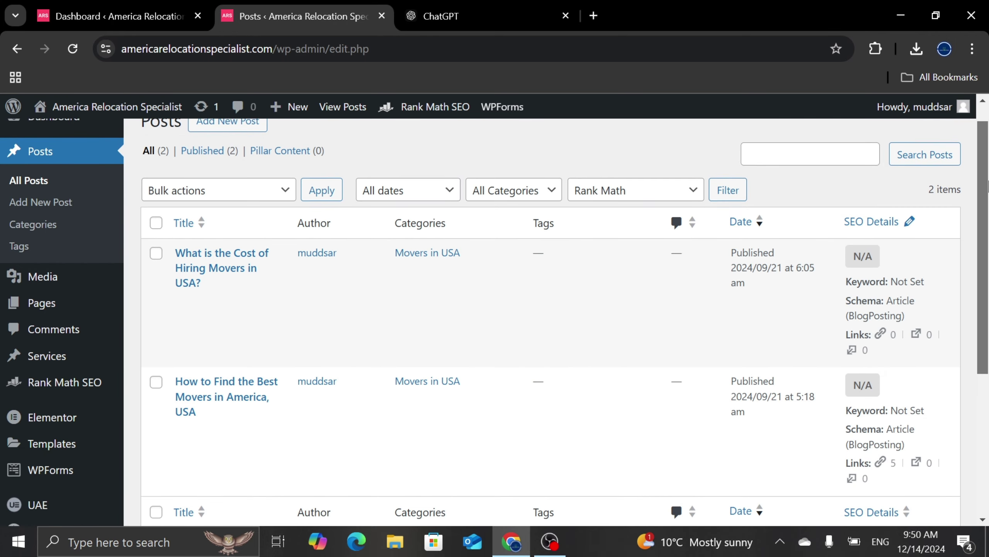
pyautogui.scroll(-1, 987, 191)
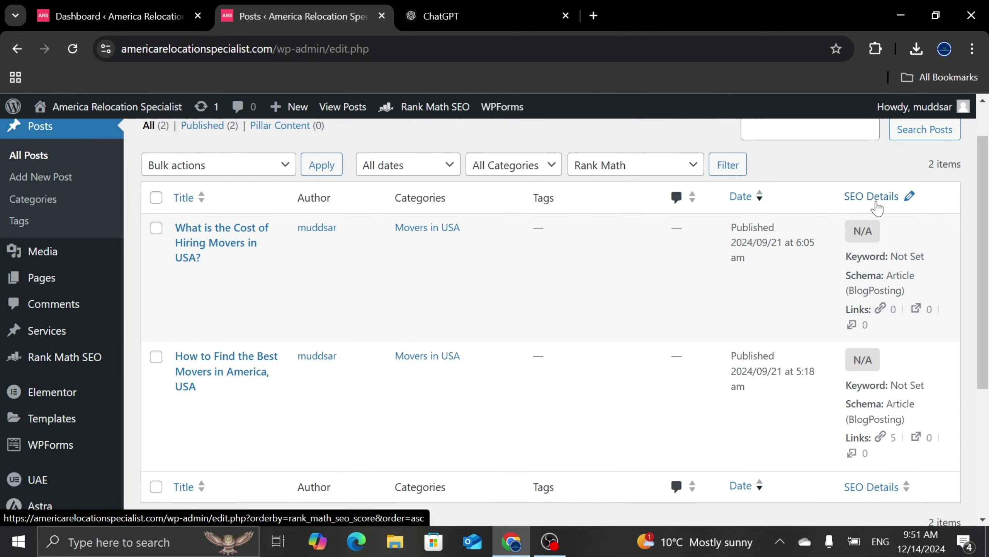
pyautogui.moveTo(72, 370)
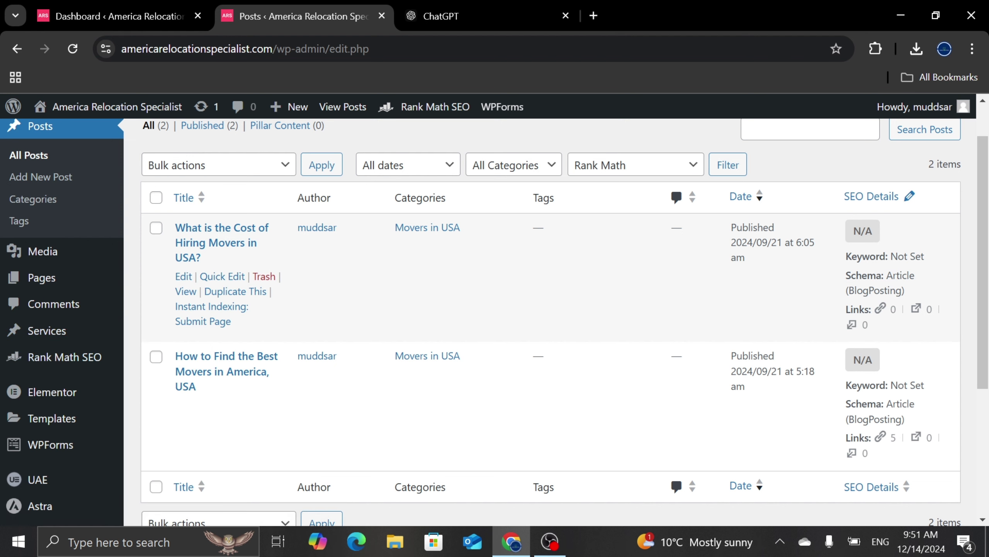
pyautogui.moveTo(926, 258); pyautogui.dragTo(843, 260)
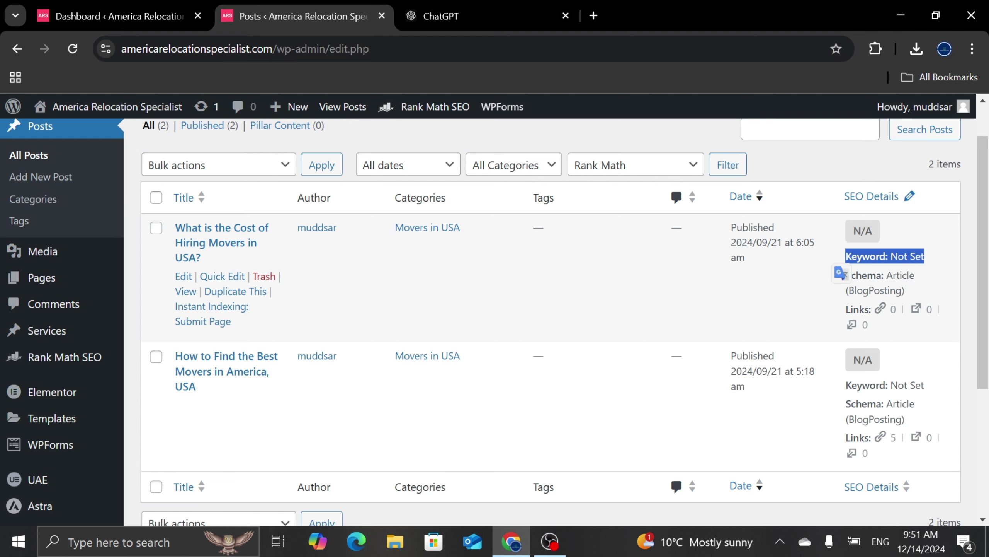
pyautogui.moveTo(887, 275); pyautogui.dragTo(917, 279)
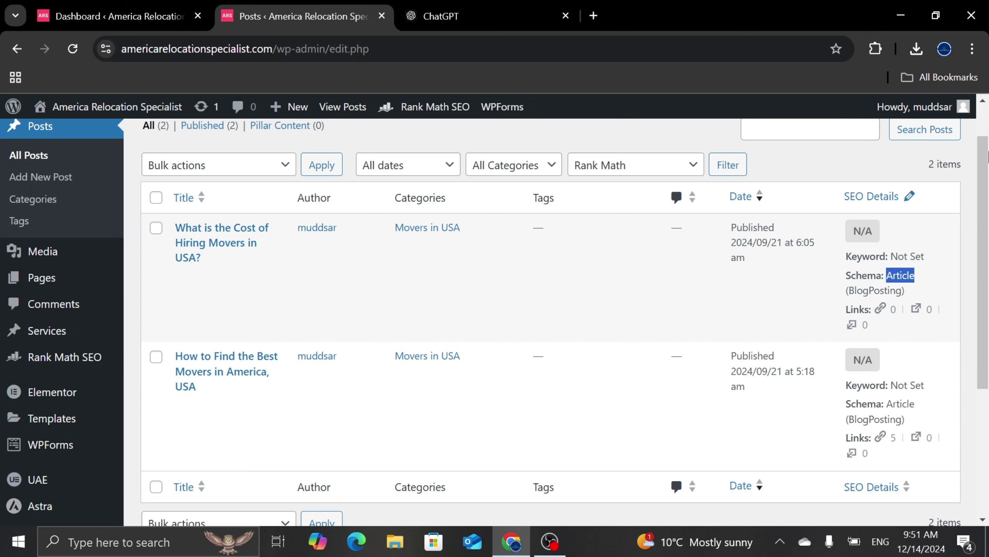
pyautogui.scroll(2, 987, 156)
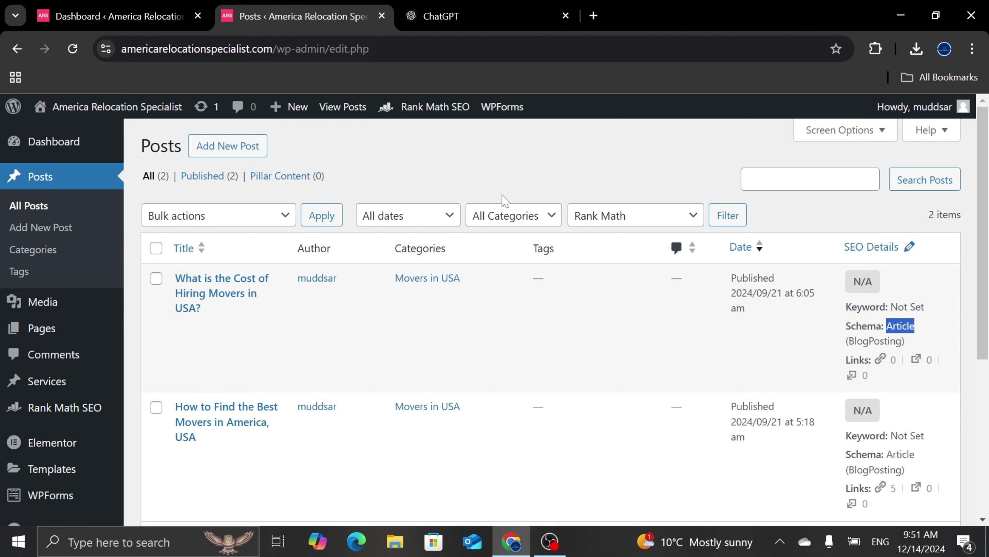
# Start a new post, dismiss the Elementor Data Updater notice and activate the title field.
pyautogui.click(238, 152)
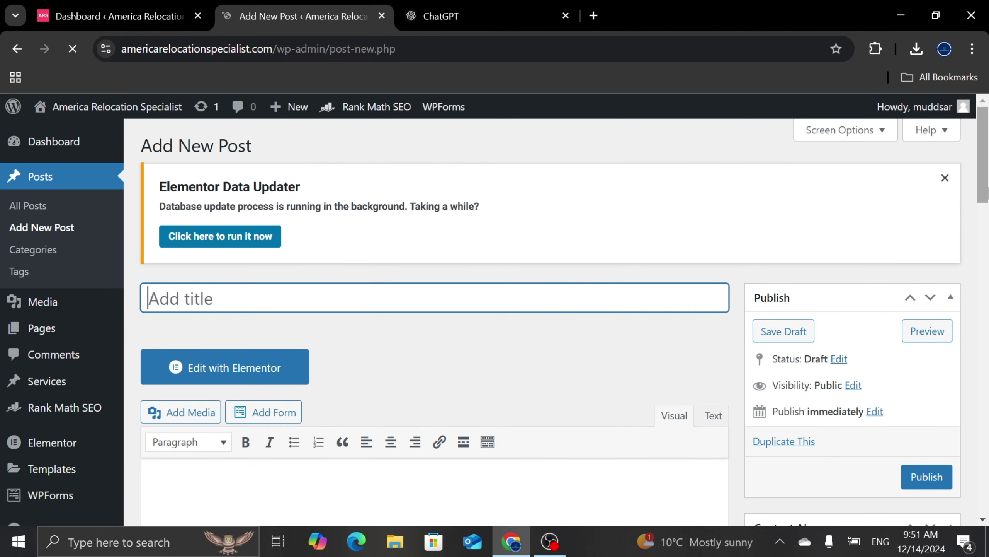
pyautogui.moveTo(986, 181)
pyautogui.mouseDown()
pyautogui.moveTo(988, 273)
pyautogui.moveTo(988, 181)
pyautogui.mouseUp()
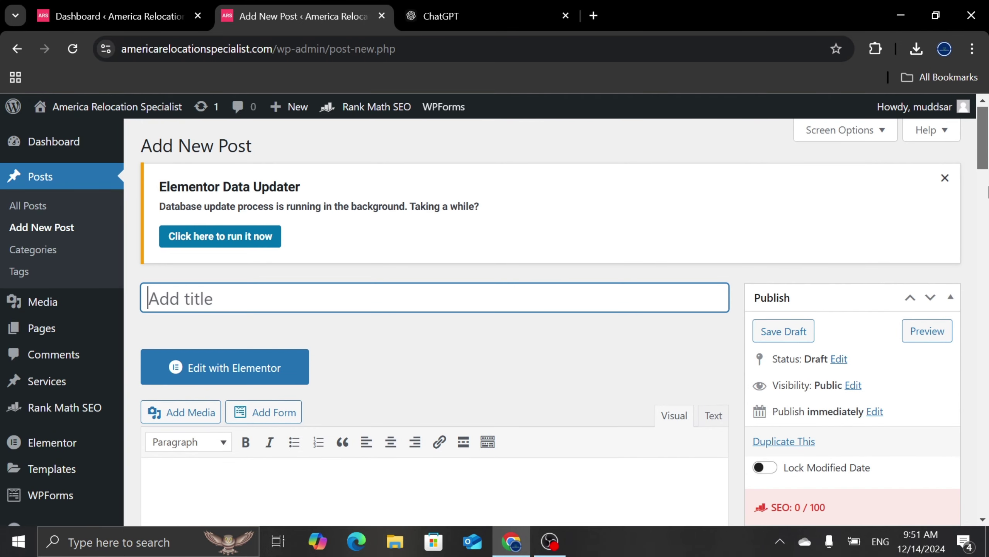
pyautogui.click(945, 179)
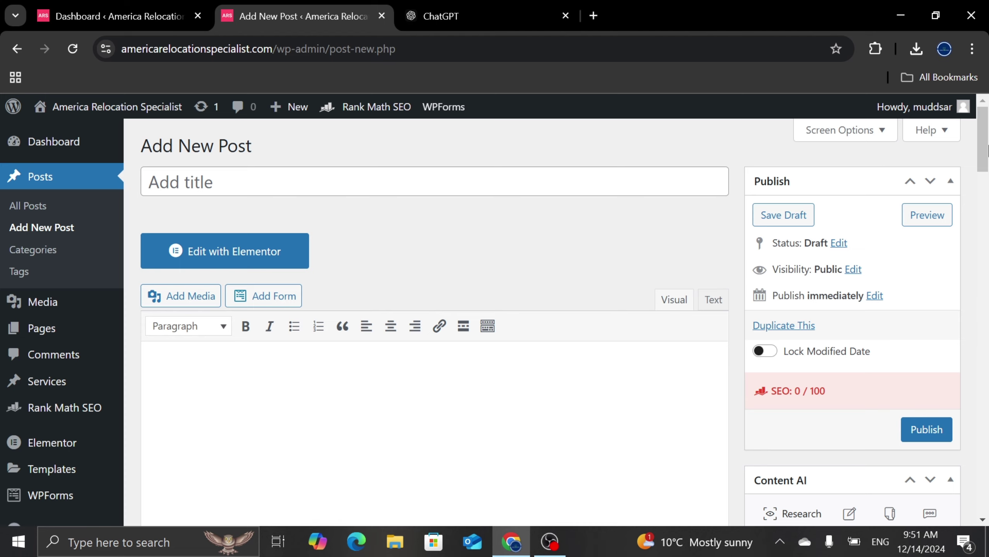
pyautogui.moveTo(988, 150)
pyautogui.mouseDown()
pyautogui.moveTo(988, 198)
pyautogui.moveTo(988, 142)
pyautogui.mouseUp()
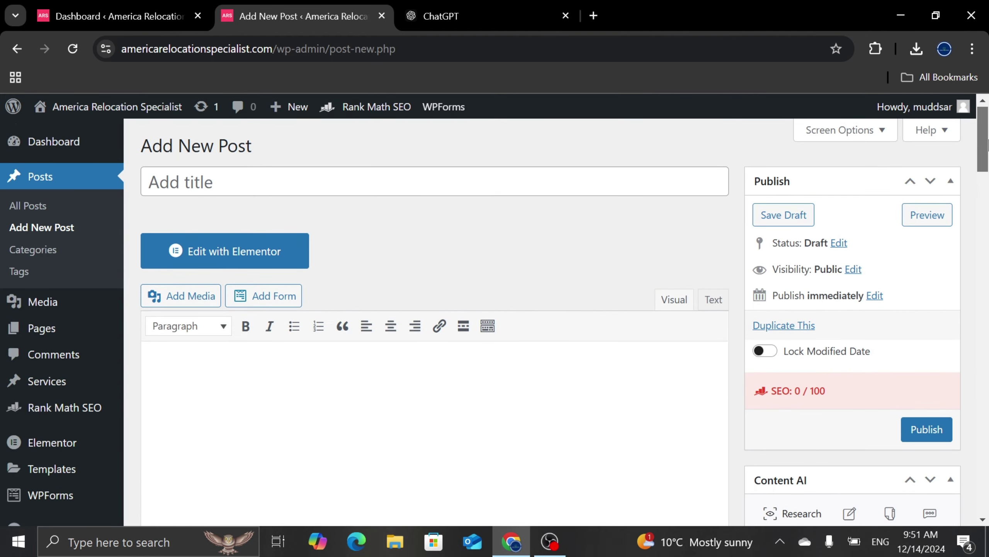
pyautogui.click(147, 181)
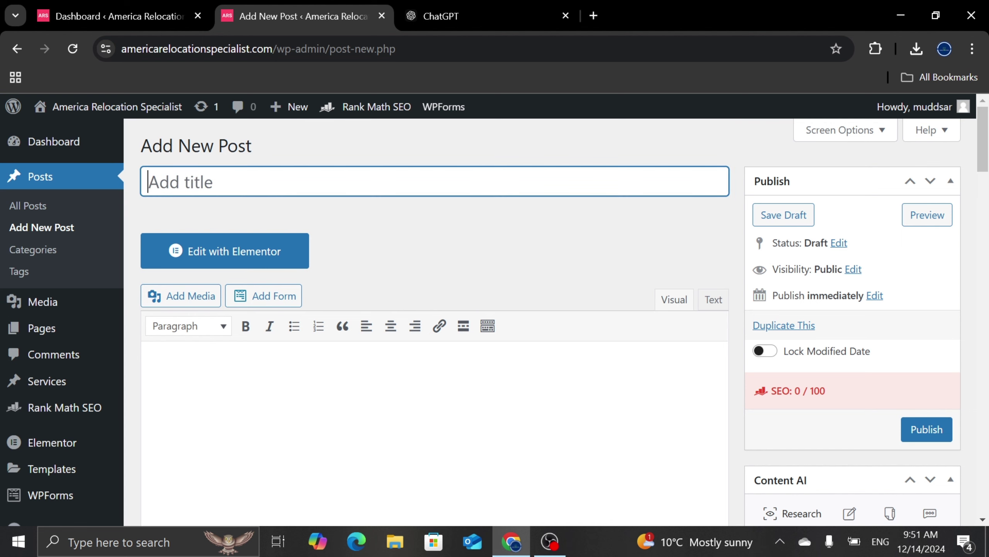
# Switch to ChatGPT with its message box ready for a new prompt.
pyautogui.click(480, 14)
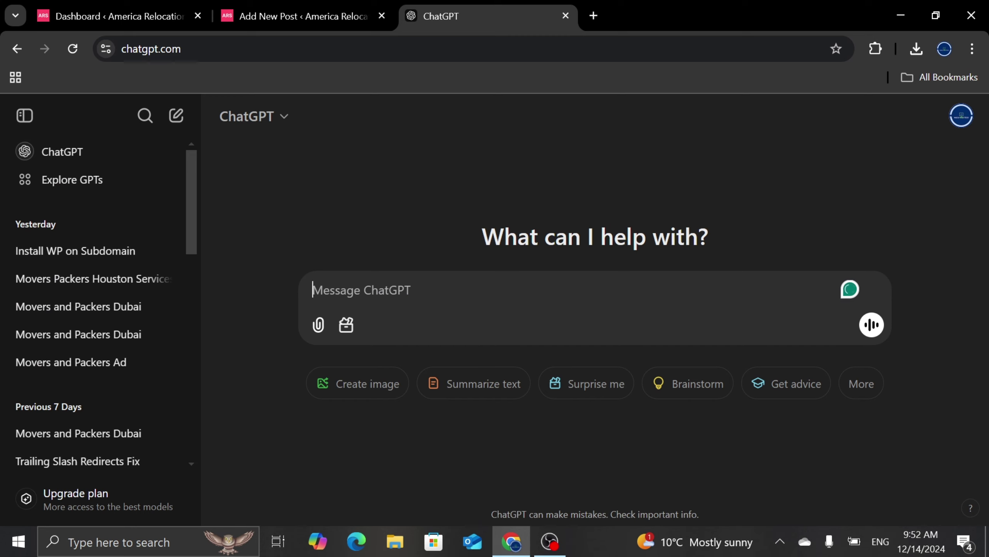
pyautogui.write('b')
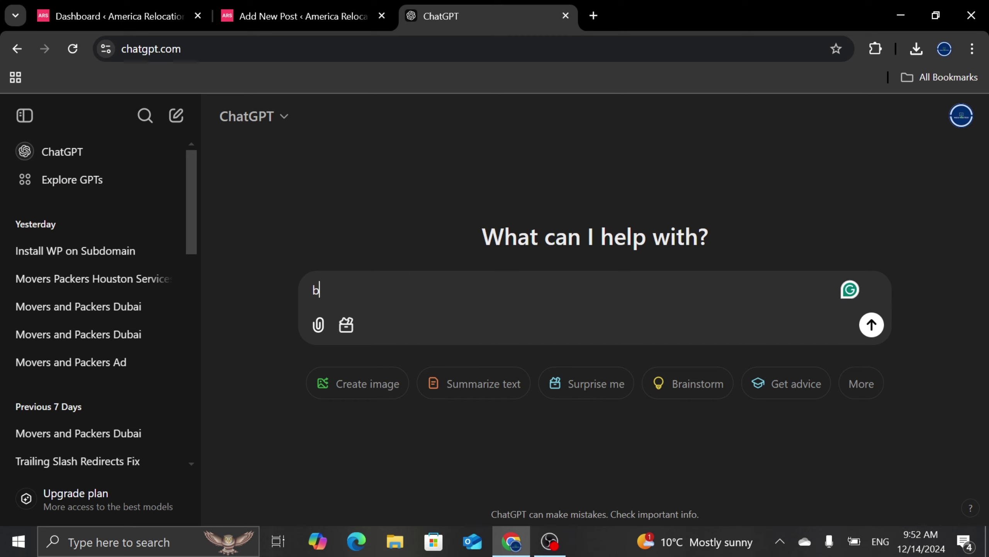
pyautogui.write('es')
pyautogui.press('BackSpace')
pyautogui.press('BackSpace')
pyautogui.press('BackSpace')
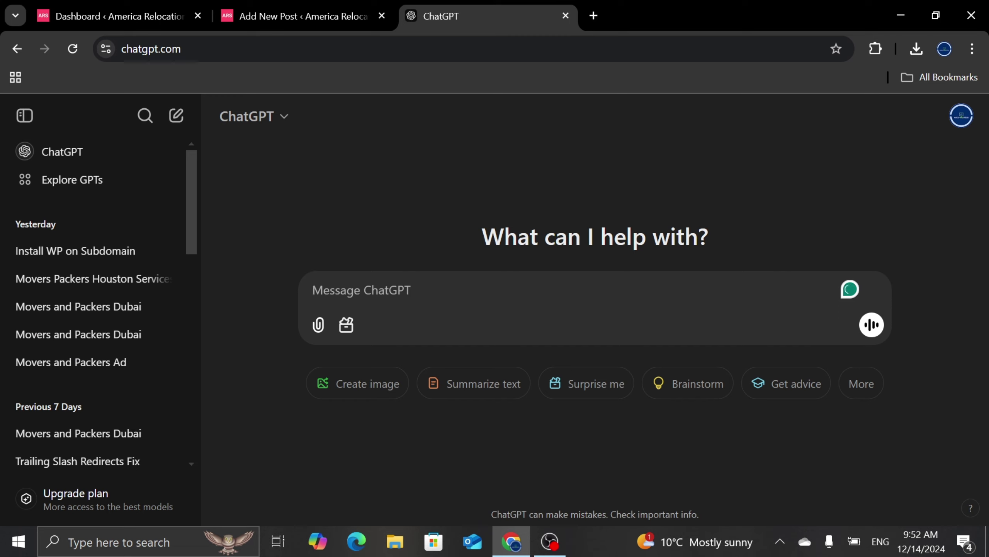
pyautogui.write('I')
pyautogui.press('BackSpace')
# Write a ChatGPT prompt requesting a post of more than 800 words, giving the company name as american relocation specialist.
pyautogui.write('Wri')
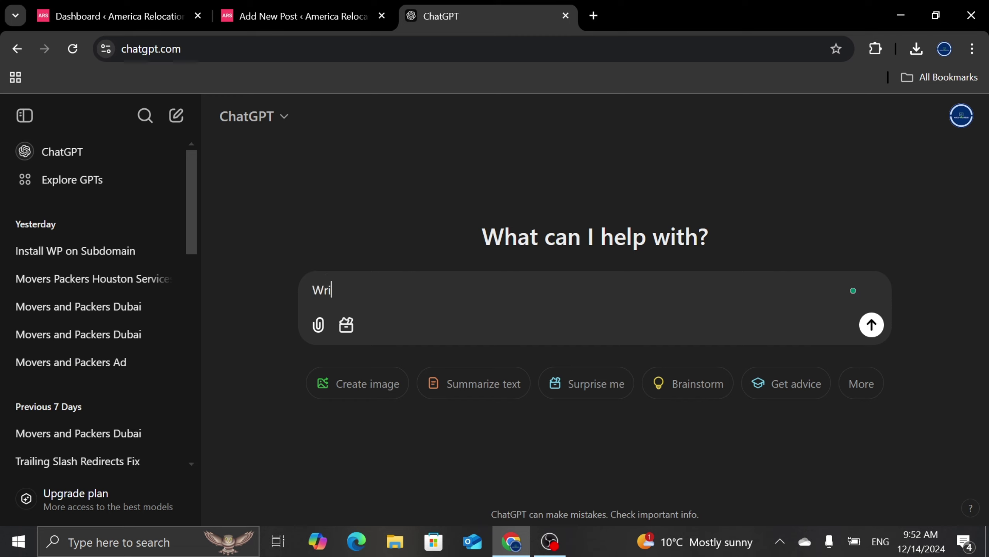
pyautogui.write('te a ')
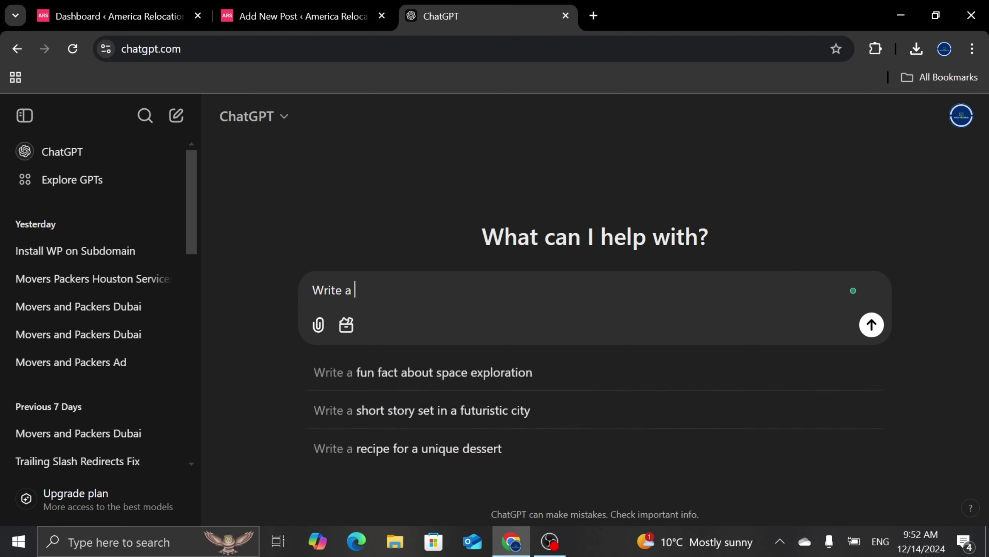
pyautogui.write('post ,')
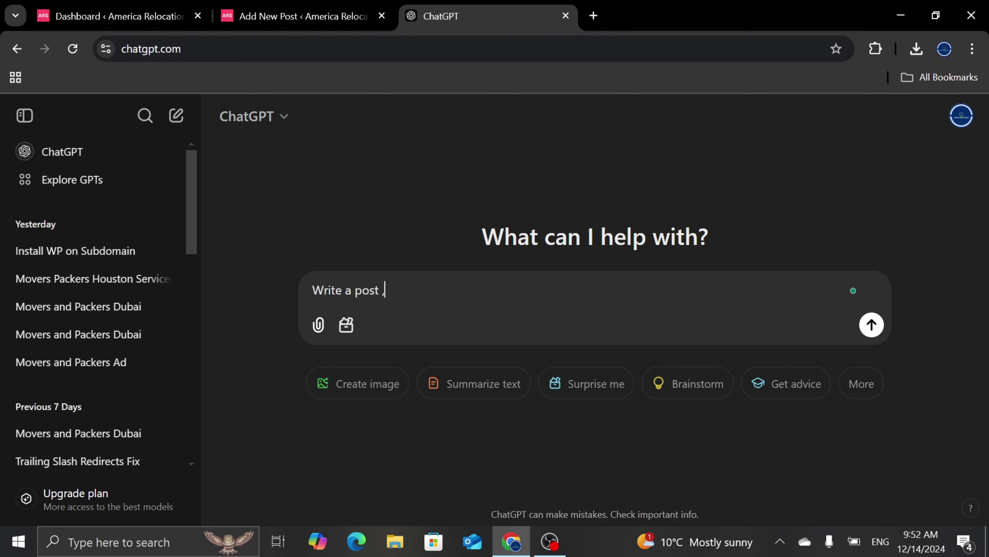
pyautogui.write(' more than 800 words,')
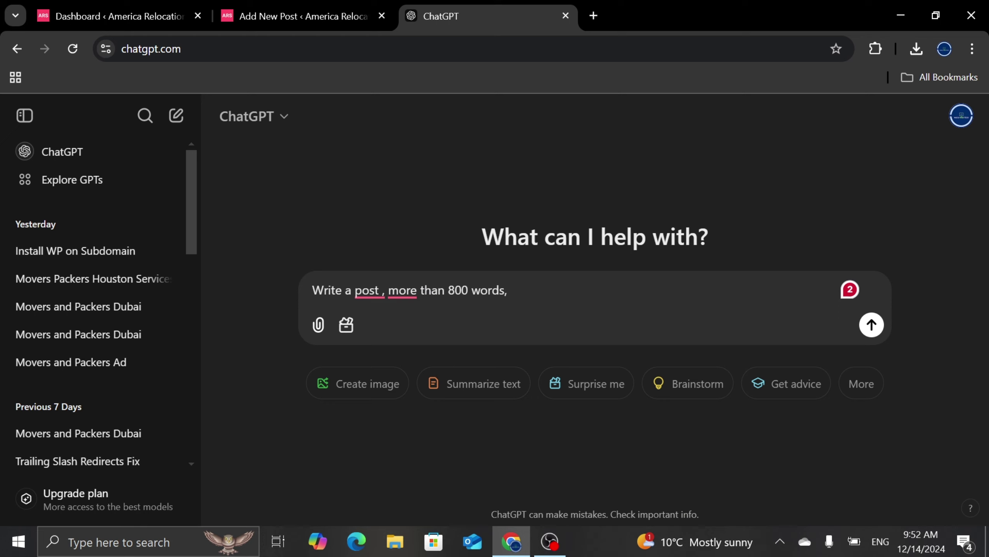
pyautogui.write('company ')
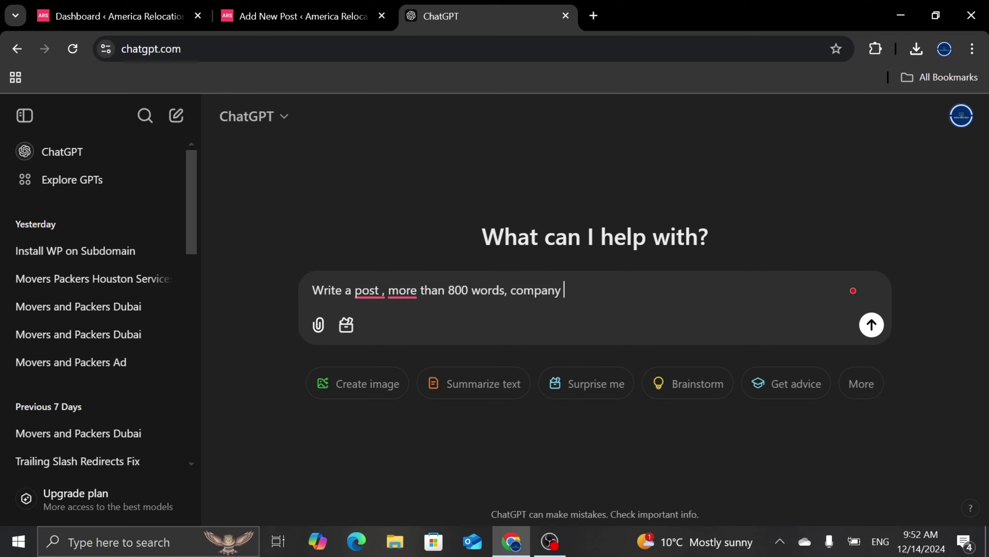
pyautogui.write('name: american r')
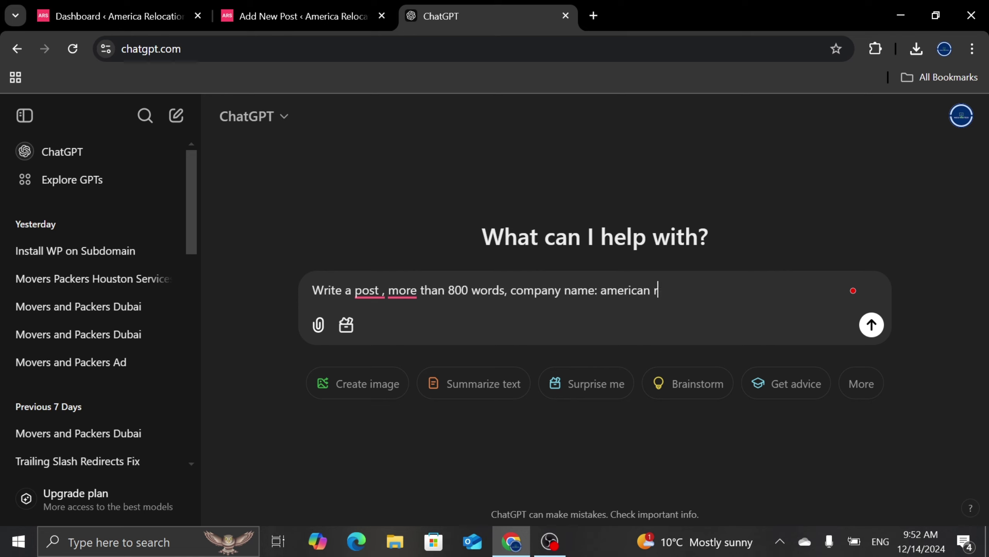
pyautogui.write('elocation')
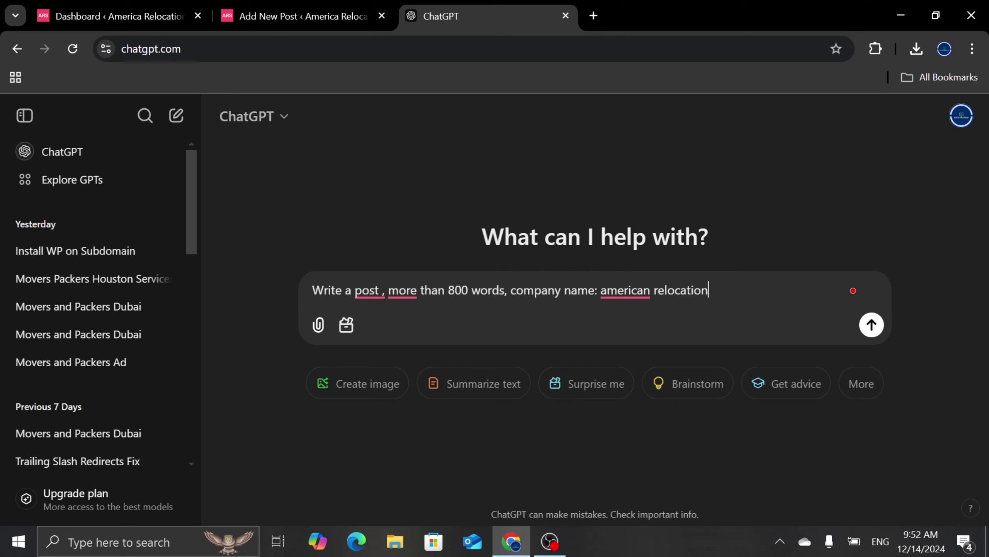
pyautogui.write(' specialis')
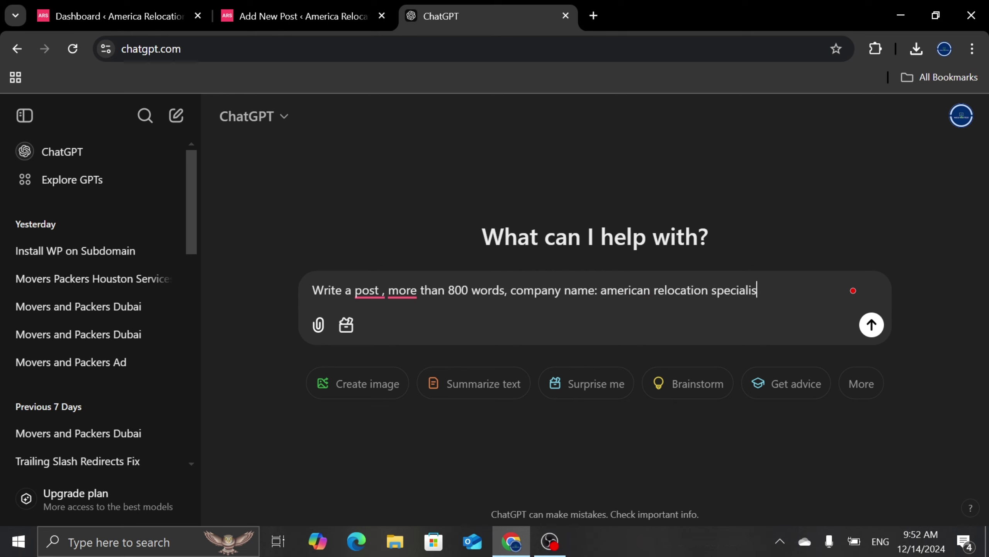
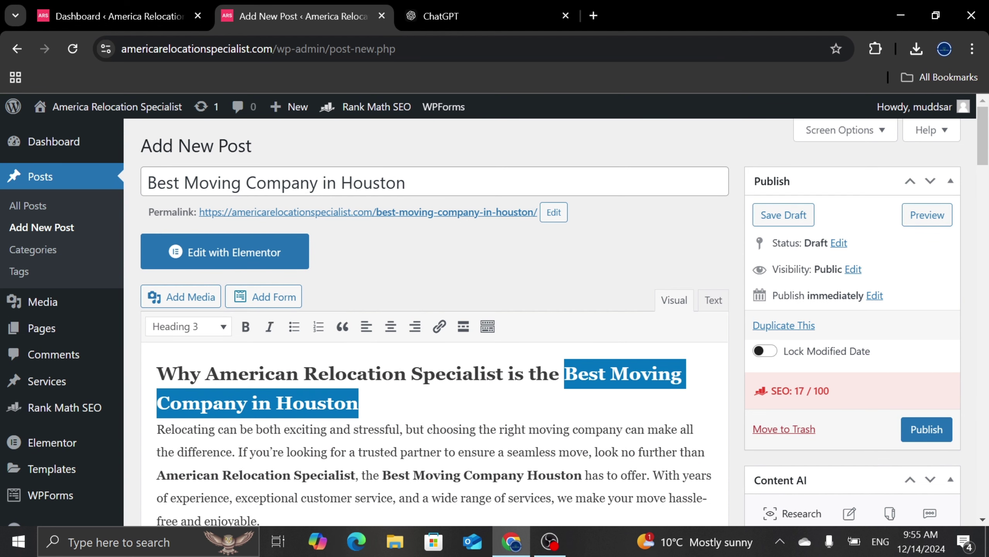
# Review the new post's title and the Rank Math SEO box below the content, including its snippet preview and focus keyword field.
pyautogui.moveTo(147, 182); pyautogui.dragTo(406, 182)
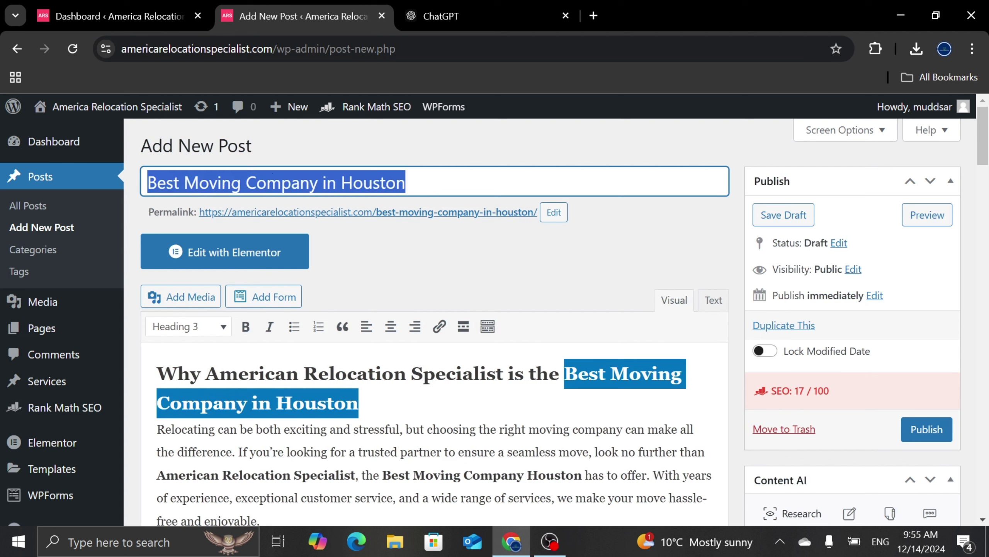
pyautogui.click(431, 262)
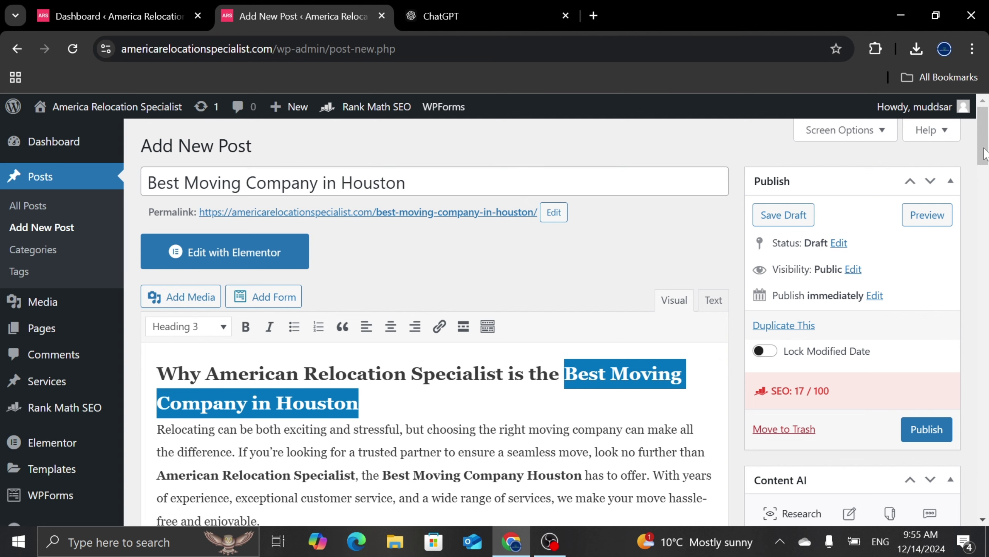
pyautogui.moveTo(985, 153); pyautogui.dragTo(983, 434)
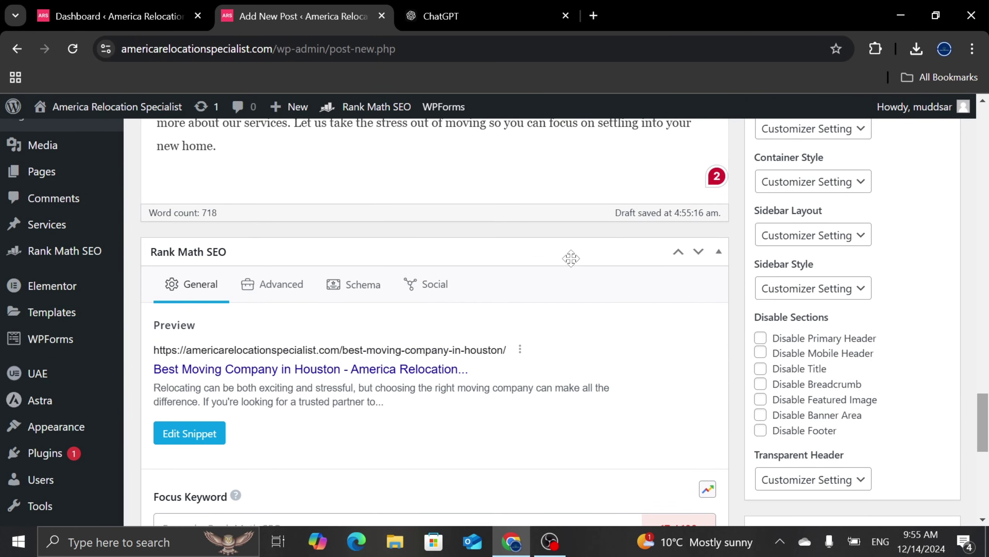
pyautogui.click(719, 252)
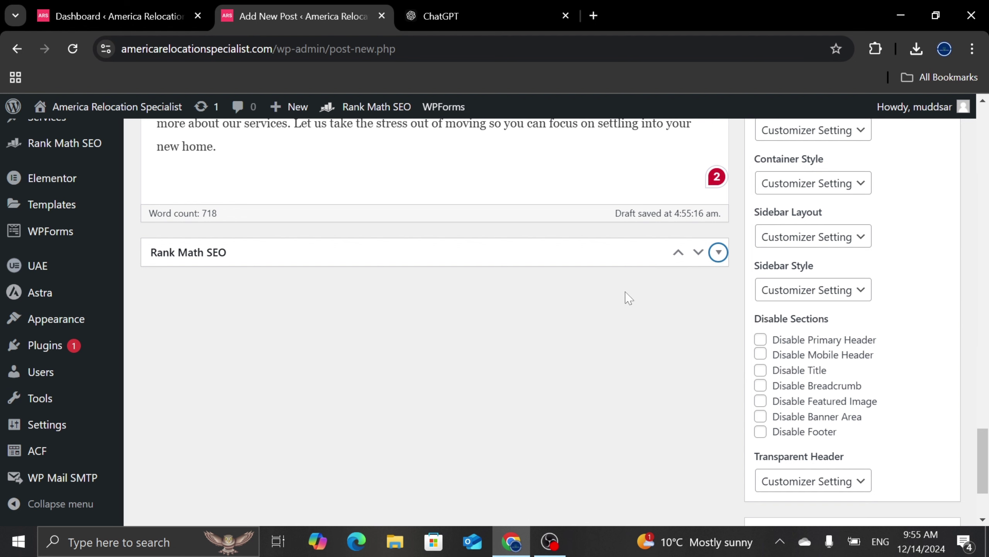
pyautogui.click(719, 252)
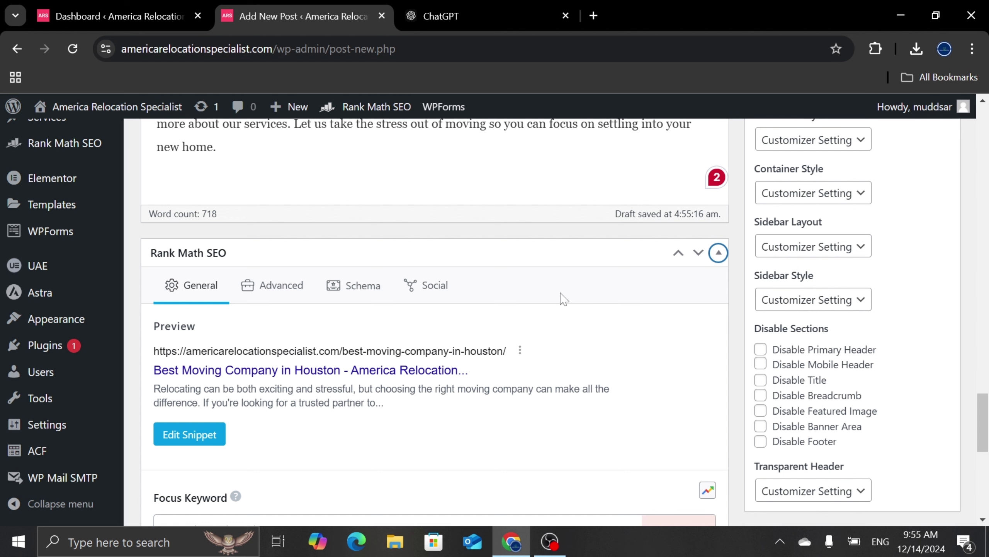
pyautogui.scroll(-1, 985, 424)
pyautogui.scroll(-2, 984, 424)
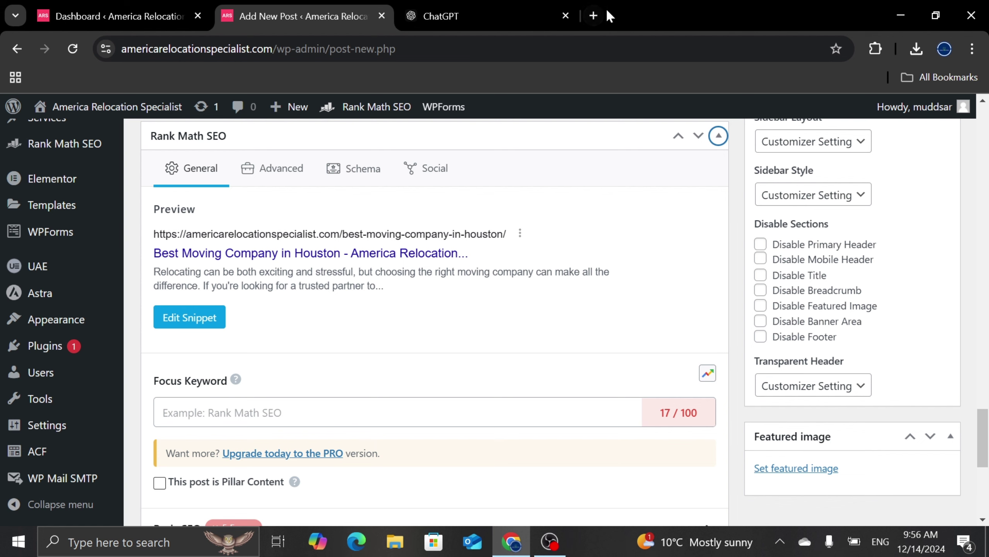
# Search Google for "best moving company in houston" in a new browser tab.
pyautogui.click(594, 15)
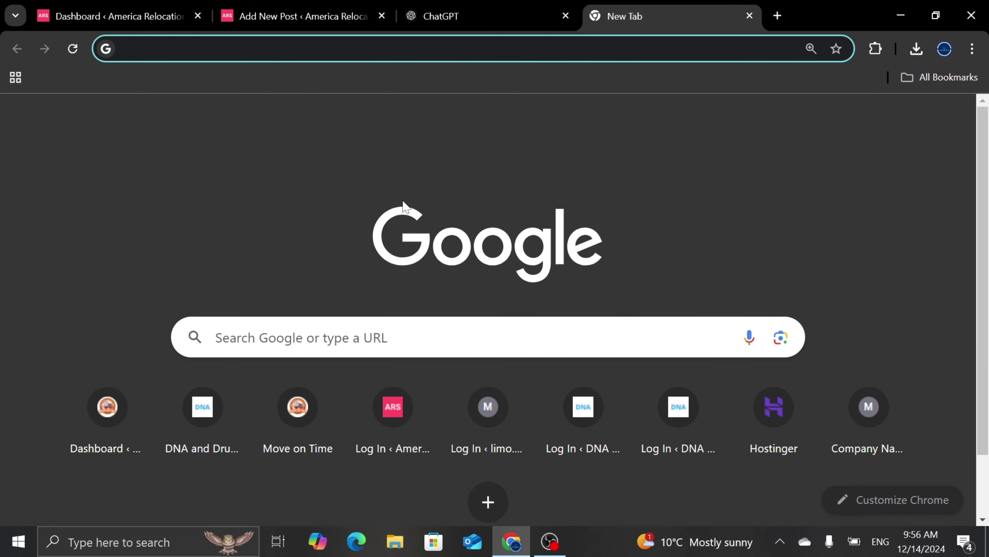
pyautogui.write('bes t')
pyautogui.press('BackSpace')
pyautogui.press('BackSpace')
pyautogui.write('t')
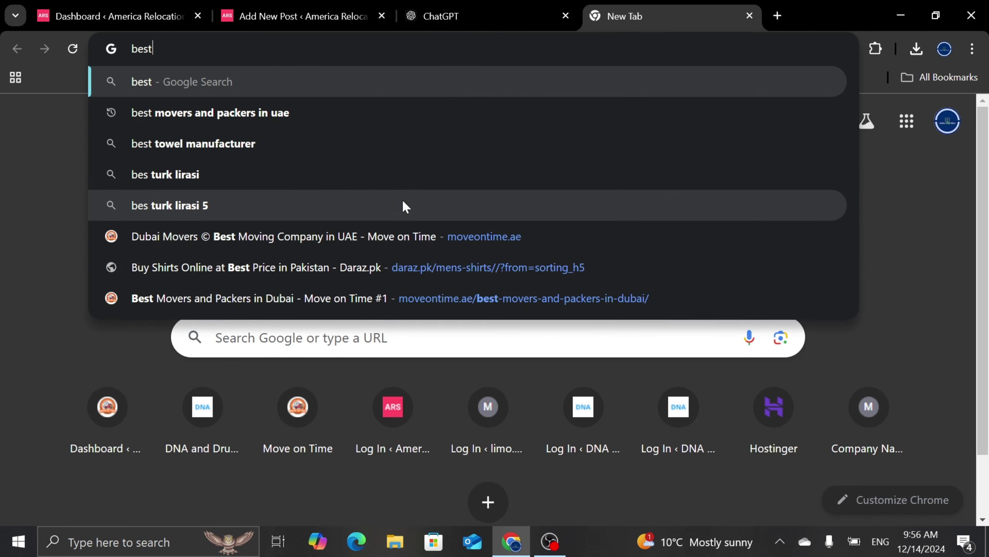
pyautogui.write(' mno')
pyautogui.press('BackSpace')
pyautogui.press('BackSpace')
pyautogui.write('oc')
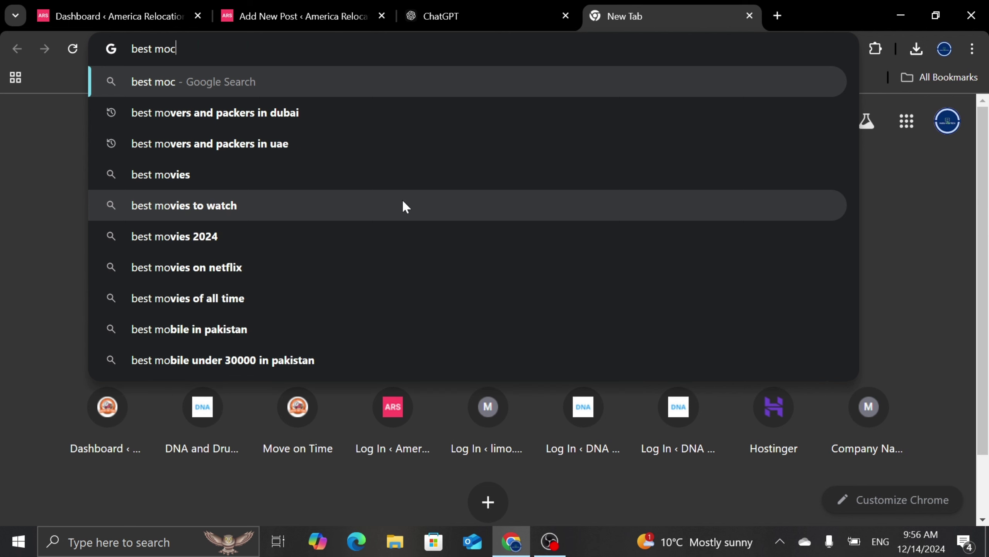
pyautogui.press('BackSpace')
pyautogui.write('vi')
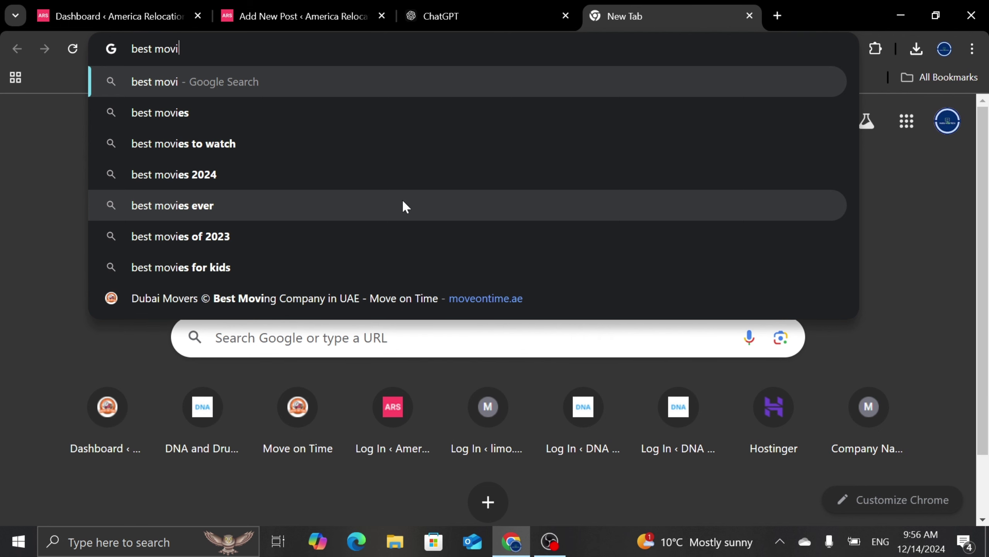
pyautogui.write('ng company')
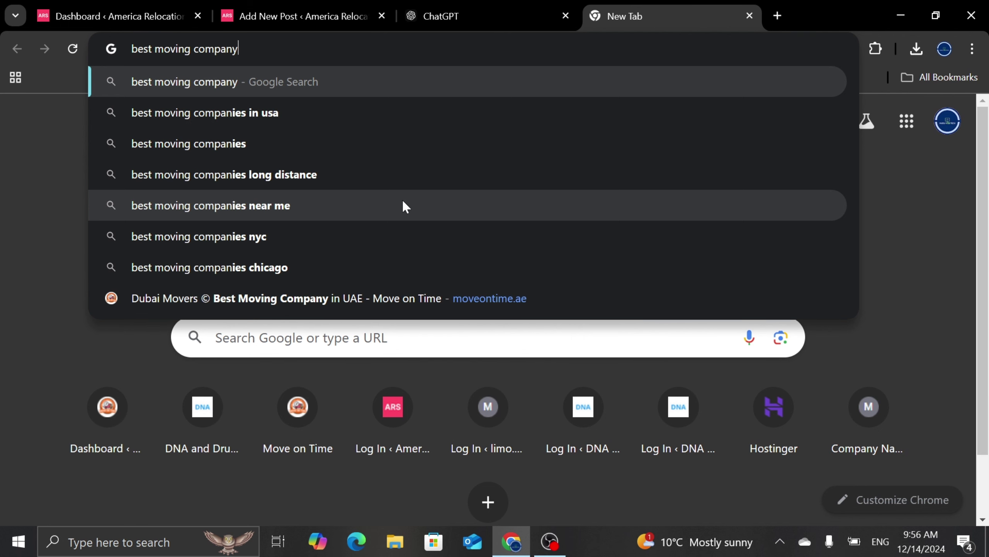
pyautogui.write(' in hius')
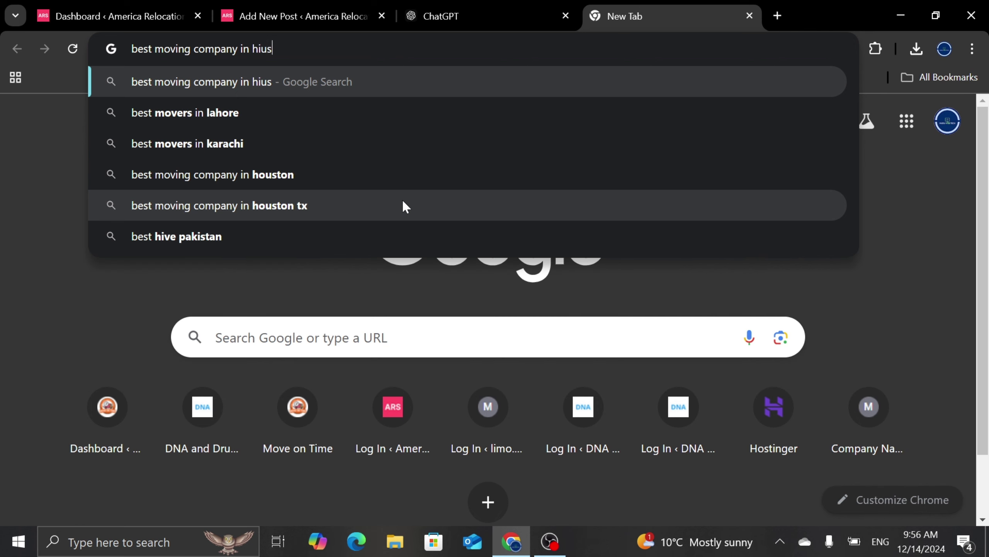
pyautogui.press('BackSpace')
pyautogui.press('BackSpace')
pyautogui.press('BackSpace')
pyautogui.write('oust')
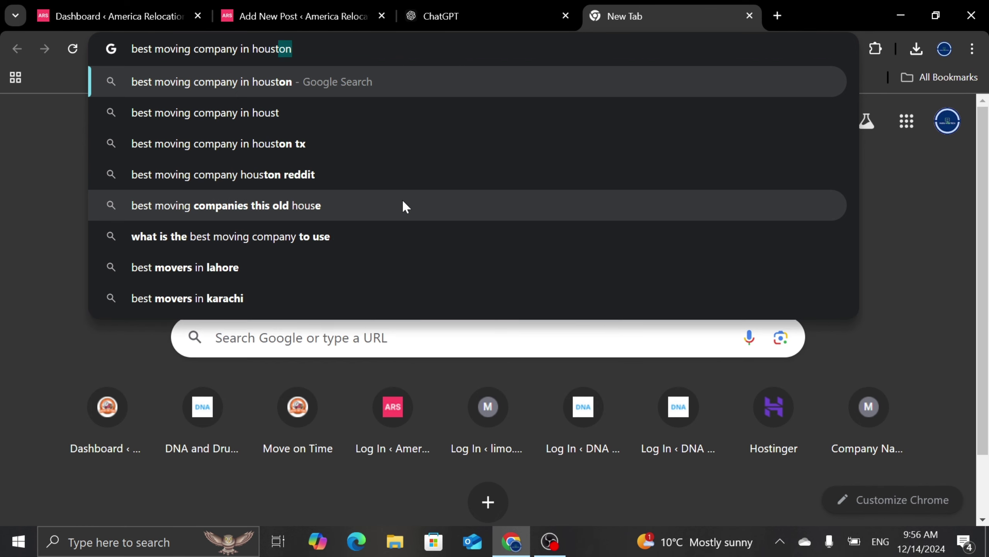
pyautogui.press('Return')
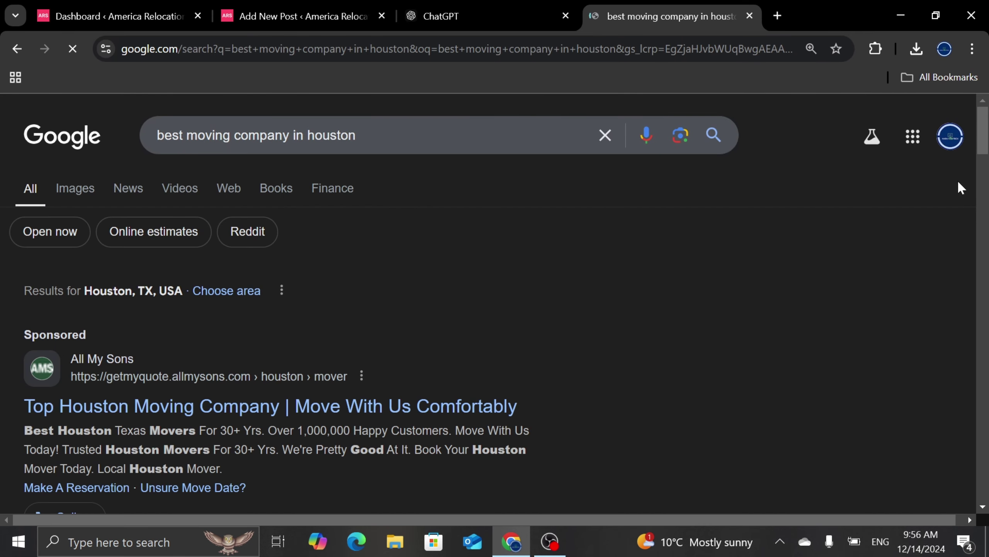
# Examine how the title and description of the 3 Men Movers result appear in the Google search results.
pyautogui.moveTo(983, 136); pyautogui.dragTo(974, 310)
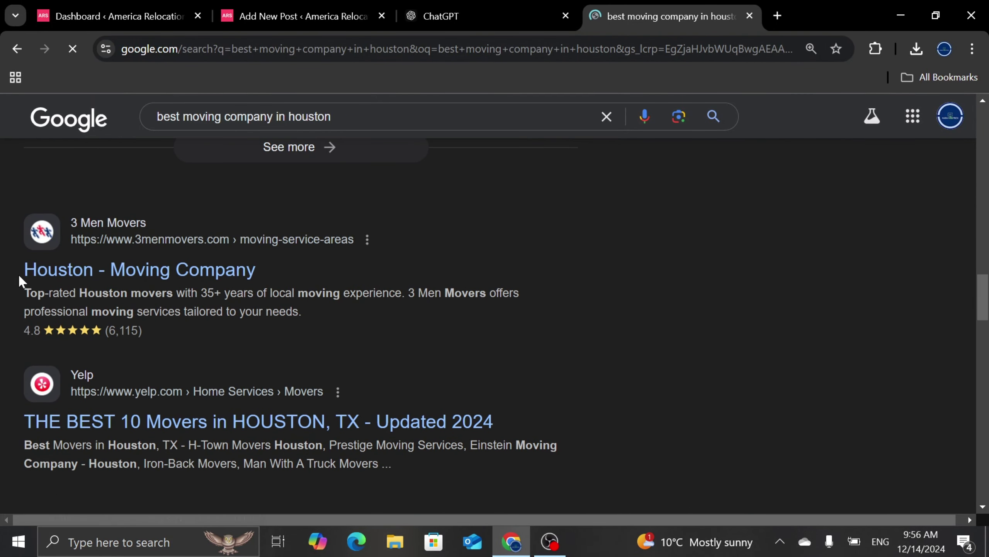
pyautogui.moveTo(15, 279); pyautogui.dragTo(265, 276)
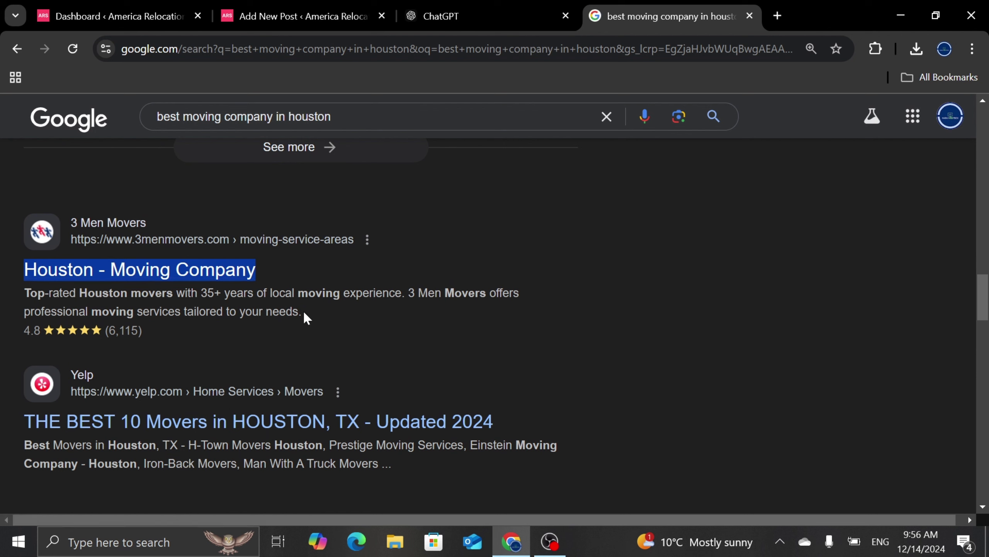
pyautogui.moveTo(303, 309); pyautogui.dragTo(22, 299)
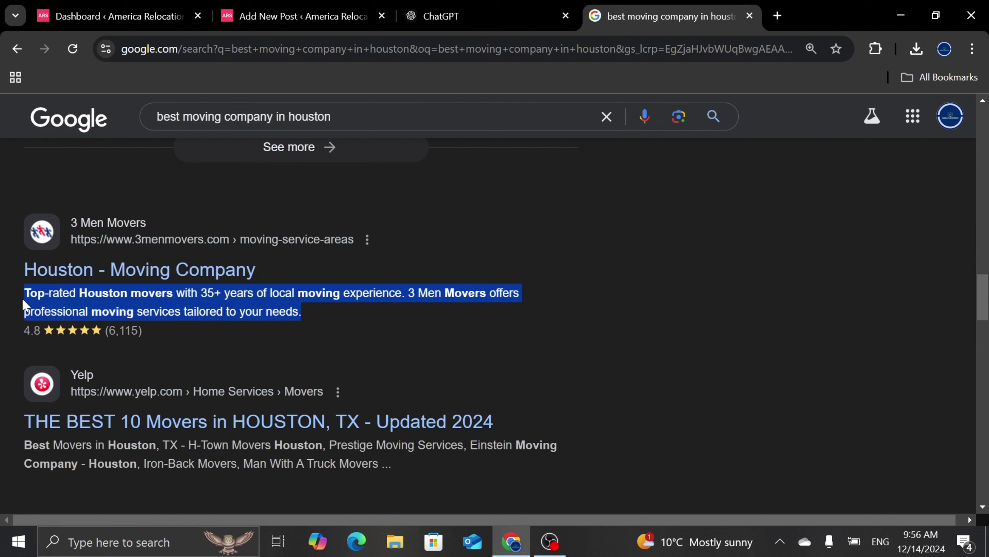
pyautogui.click(18, 276)
pyautogui.moveTo(19, 276); pyautogui.dragTo(269, 264)
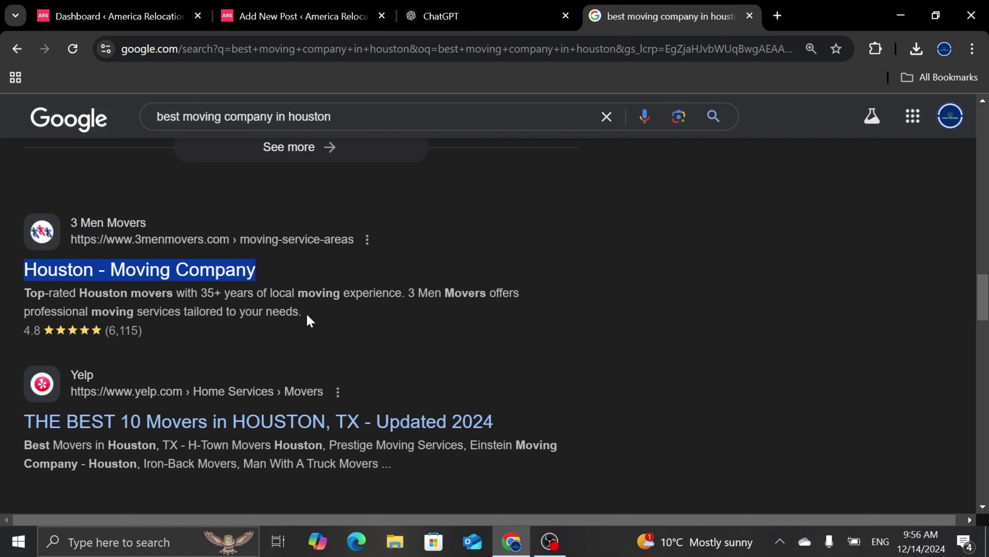
pyautogui.moveTo(308, 315); pyautogui.dragTo(22, 301)
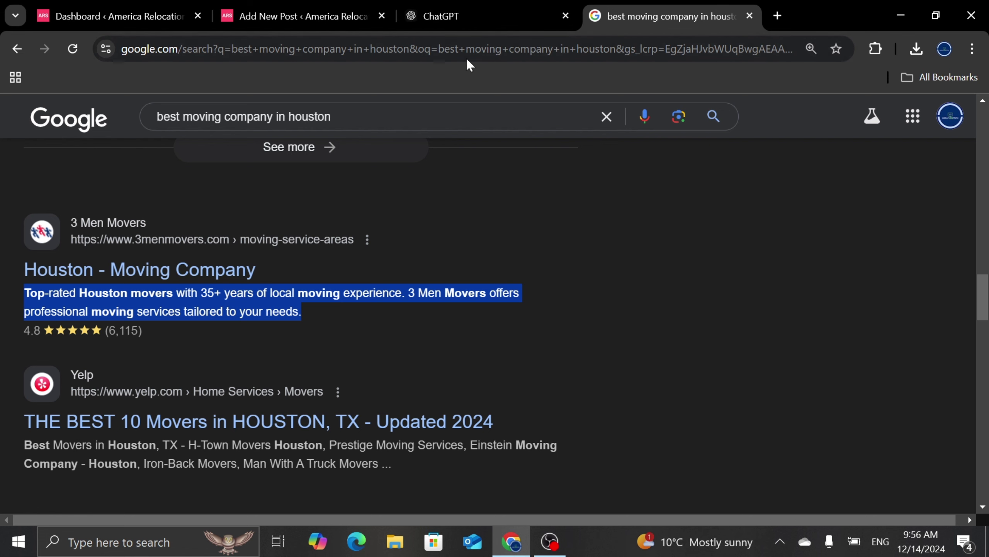
pyautogui.click(168, 308)
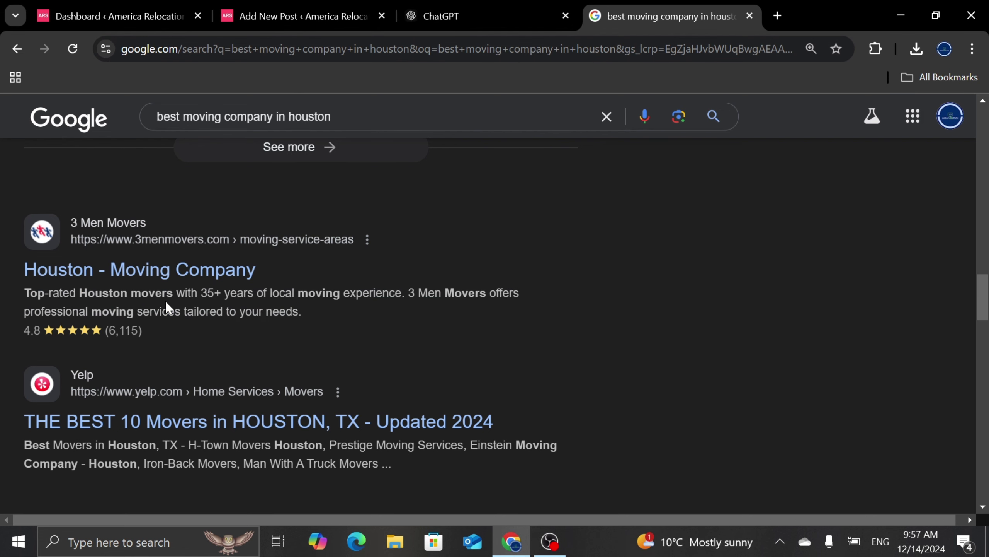
# Return to the WordPress post and inspect the title and description length limits in the Rank Math snippet editor, closing it without edits.
pyautogui.click(298, 12)
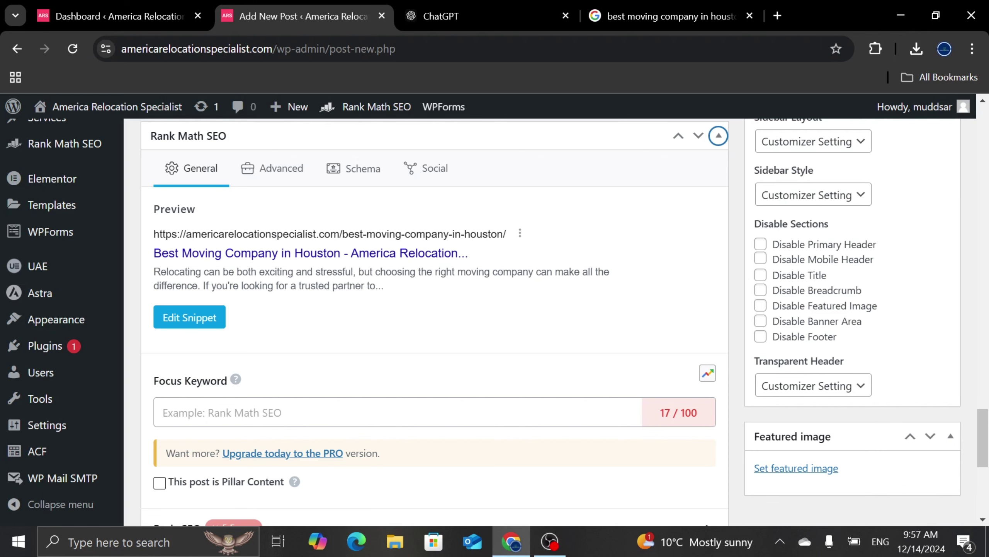
pyautogui.click(190, 320)
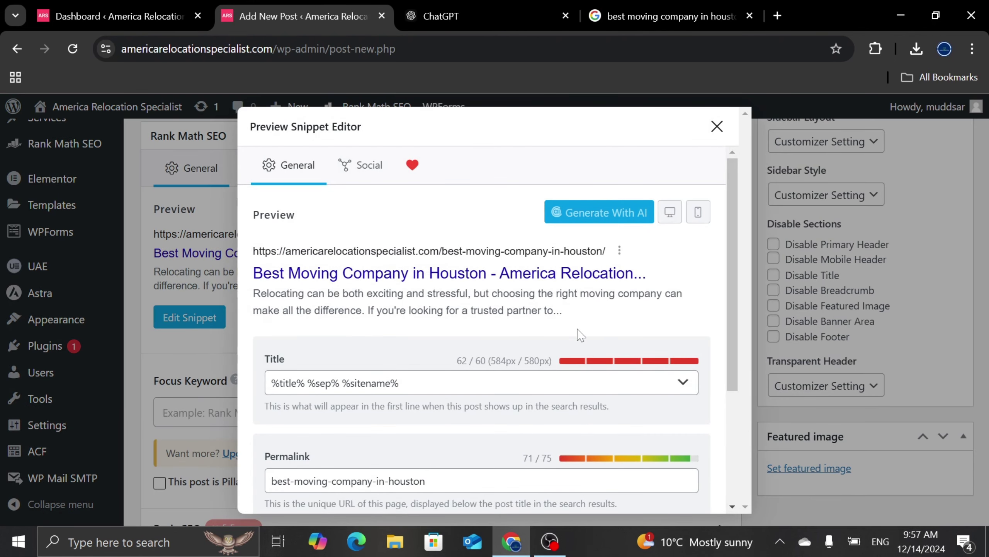
pyautogui.moveTo(728, 302); pyautogui.dragTo(732, 425)
pyautogui.click(404, 395)
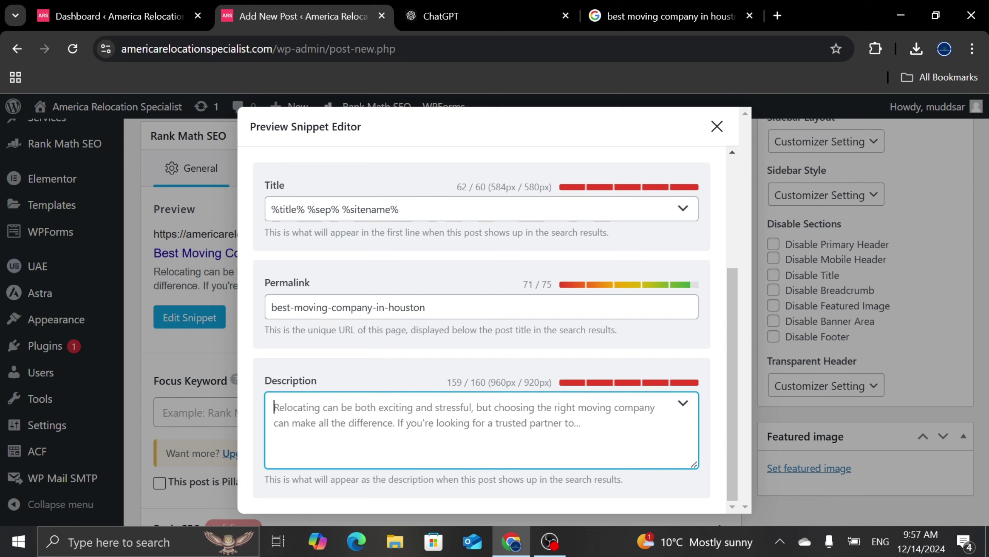
pyautogui.doubleClick(479, 382)
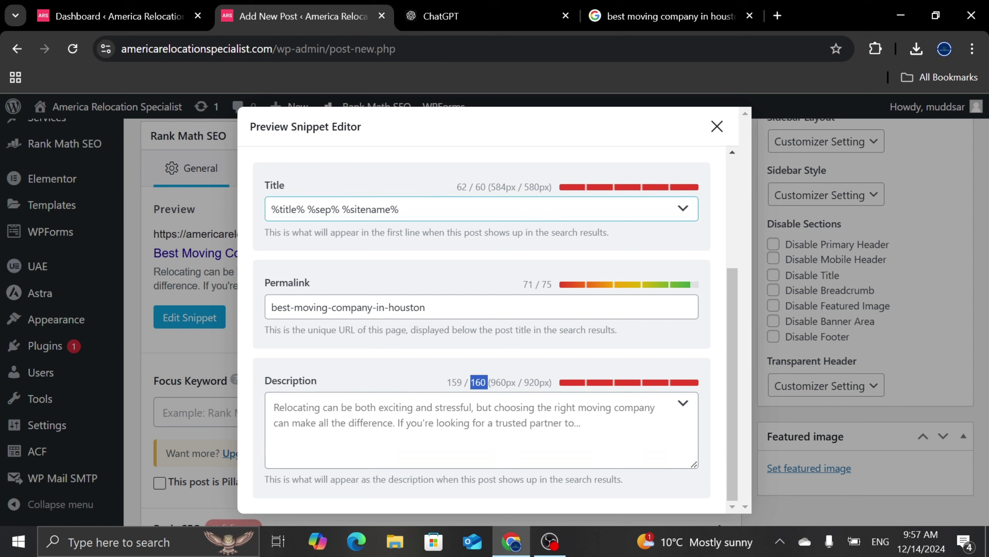
pyautogui.doubleClick(481, 187)
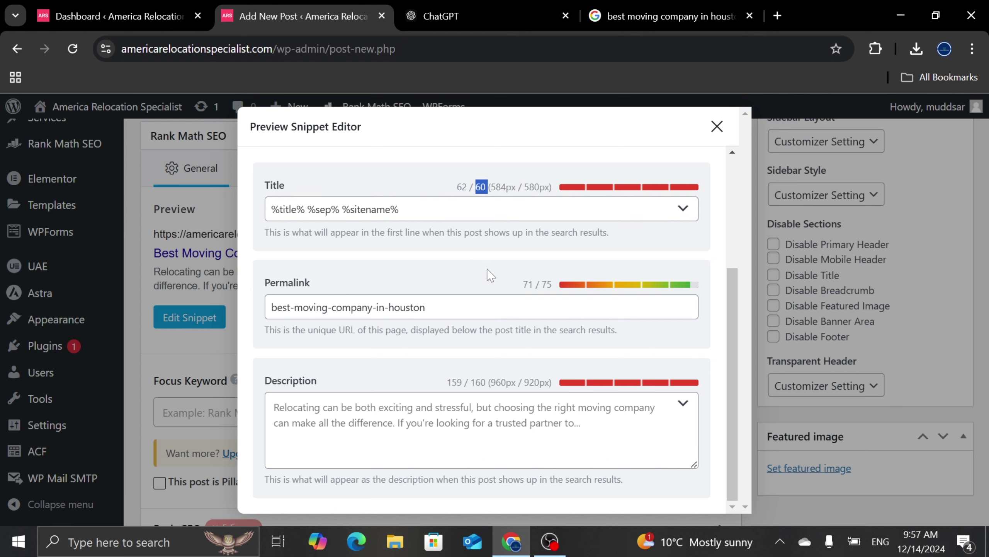
pyautogui.click(716, 126)
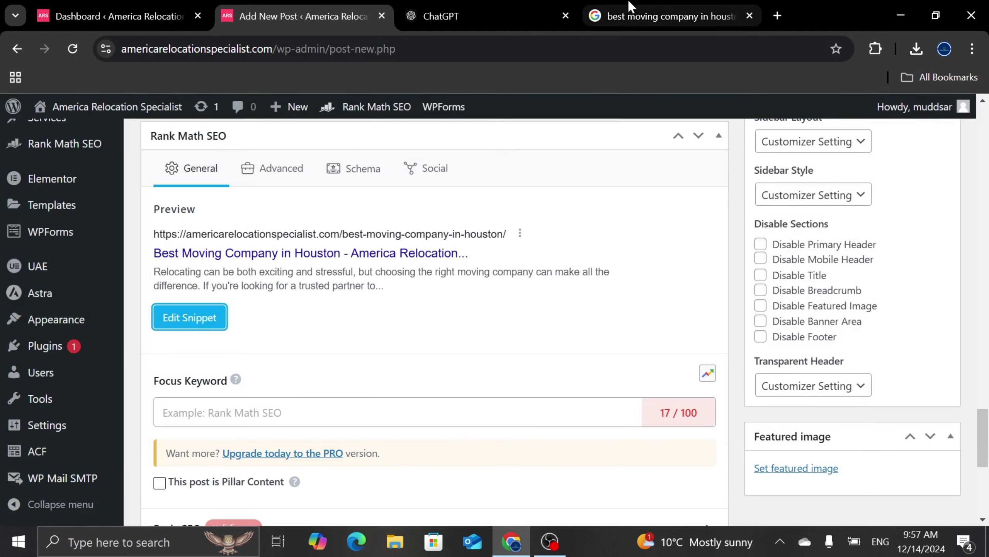
# Review the title and description text of the 3 Men Movers listing in the Google search results.
pyautogui.click(631, 6)
pyautogui.moveTo(9, 273); pyautogui.dragTo(270, 255)
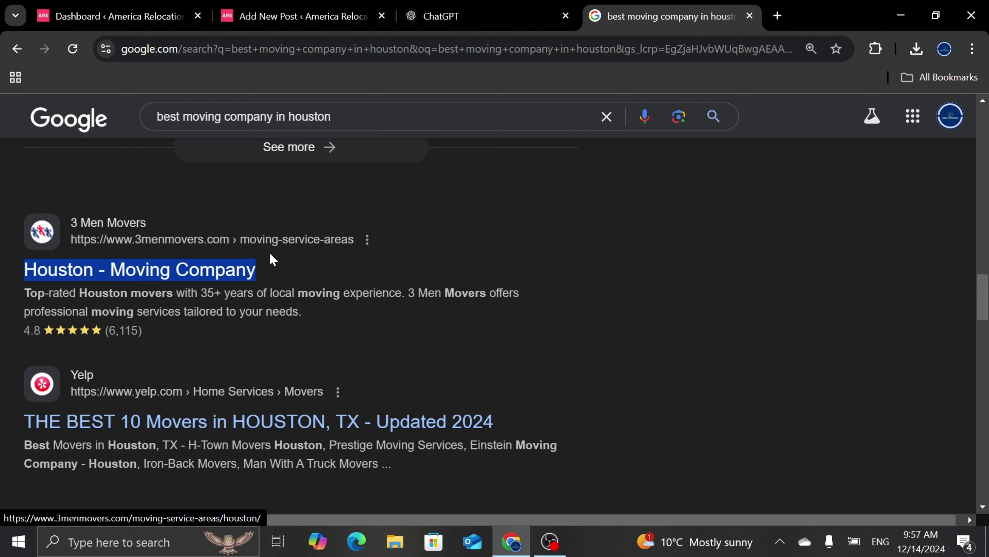
pyautogui.moveTo(300, 311); pyautogui.dragTo(53, 293)
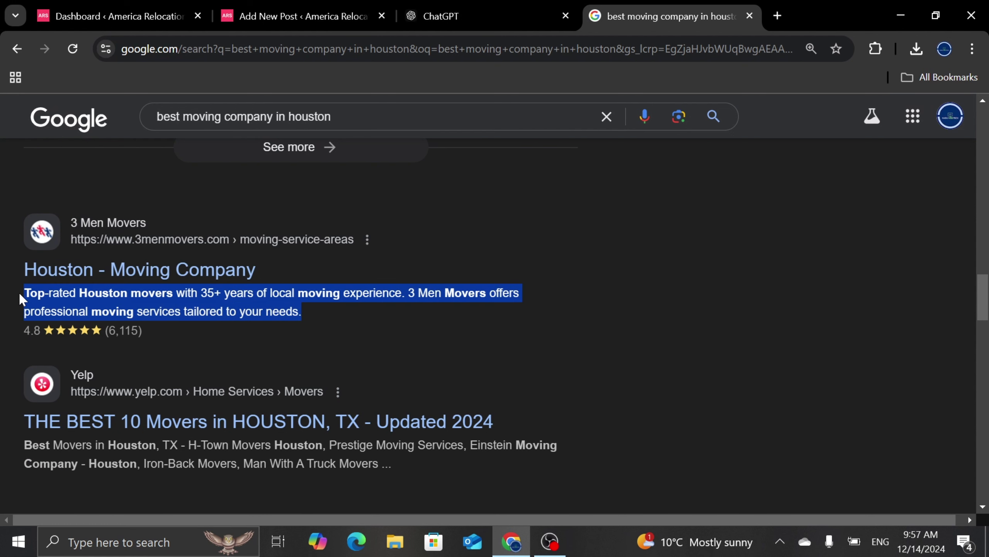
# Return to the WordPress post and set the Rank Math snippet title to "Moving Company in Houston", closing the snippet editor.
pyautogui.click(300, 6)
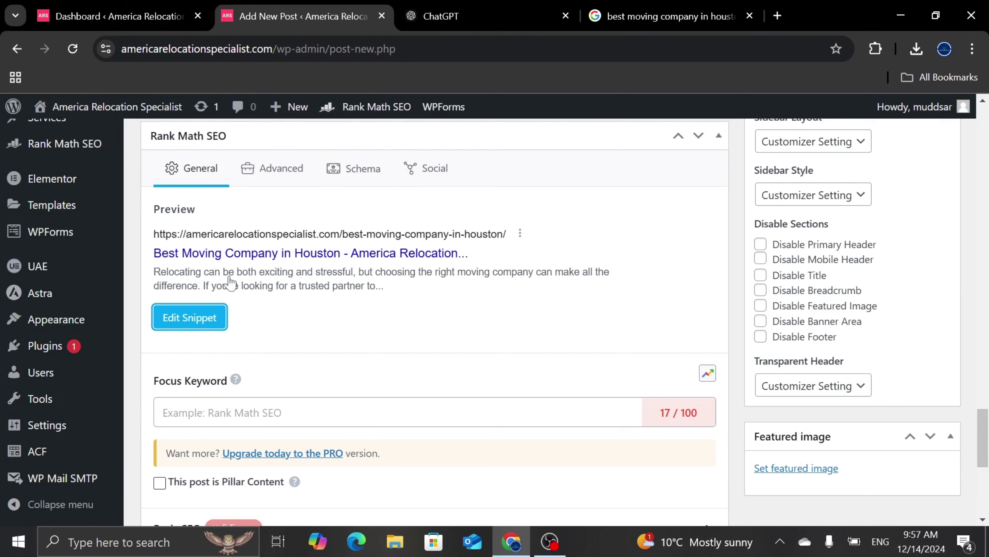
pyautogui.click(190, 317)
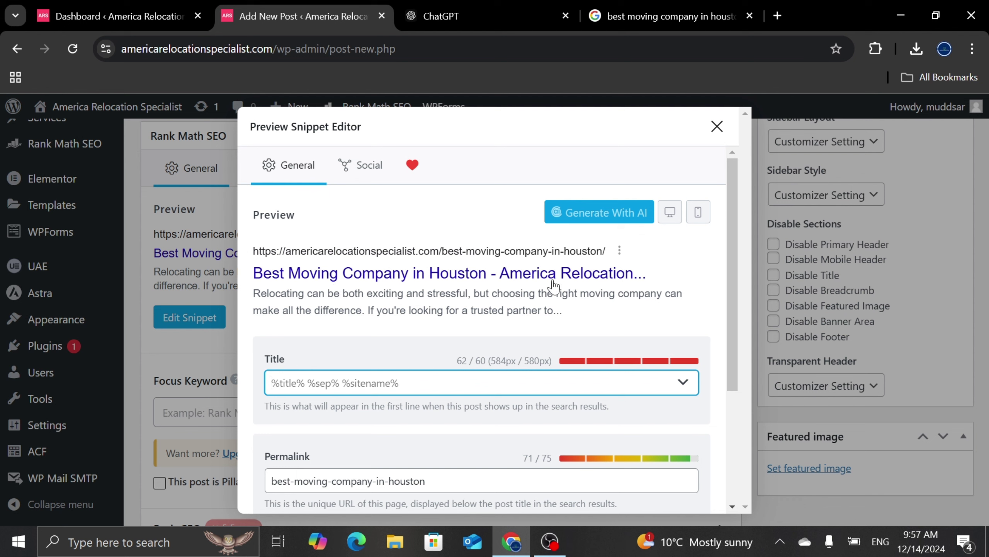
pyautogui.write('M')
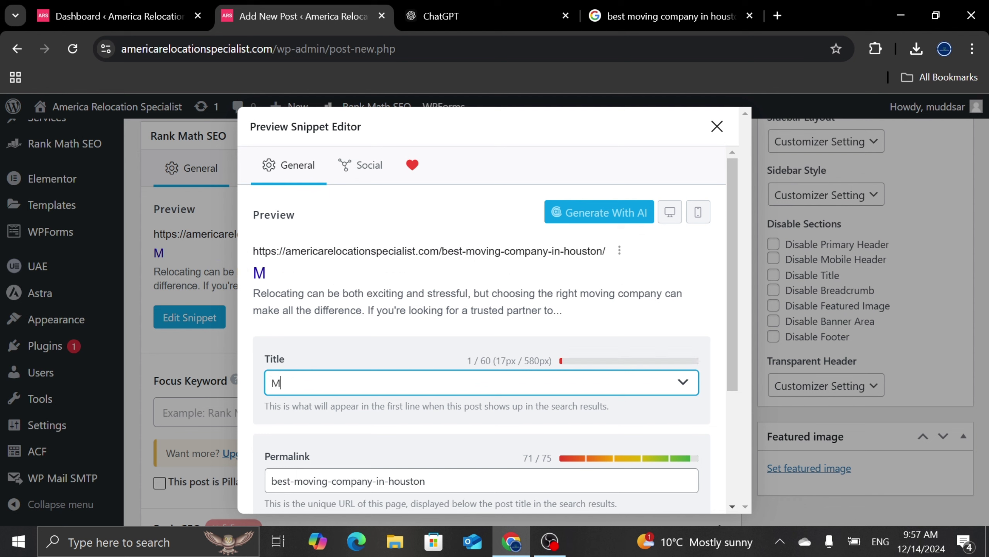
pyautogui.write('oving C')
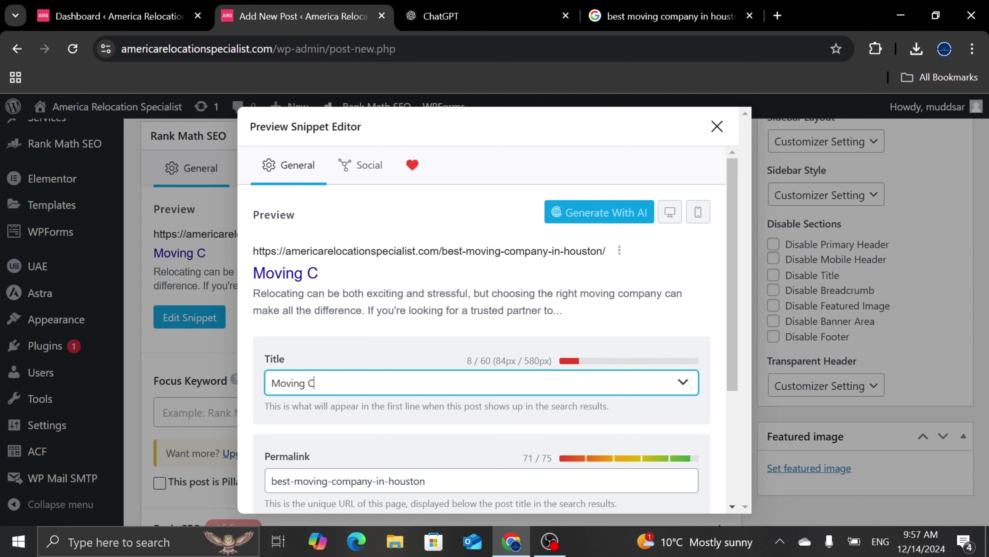
pyautogui.write('ompany in ')
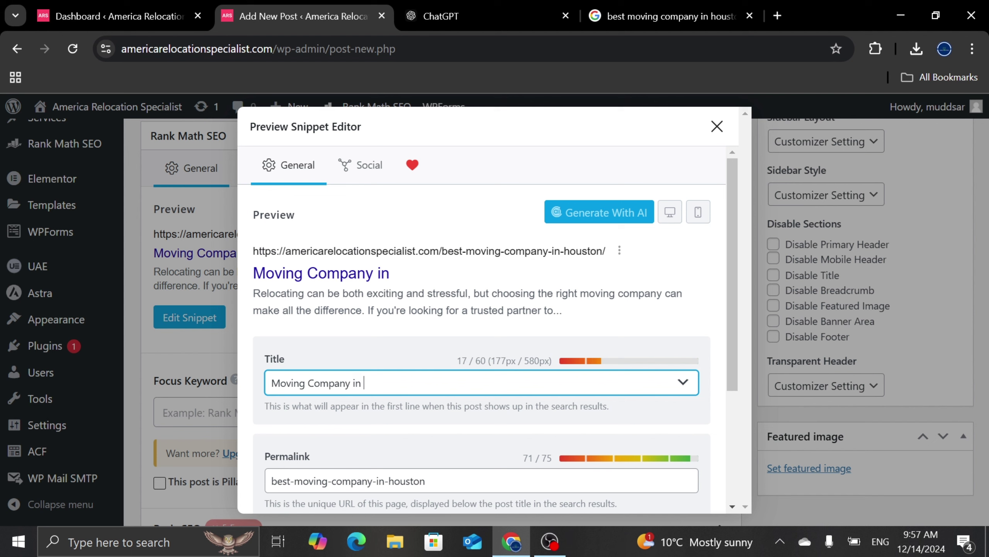
pyautogui.write('Houston')
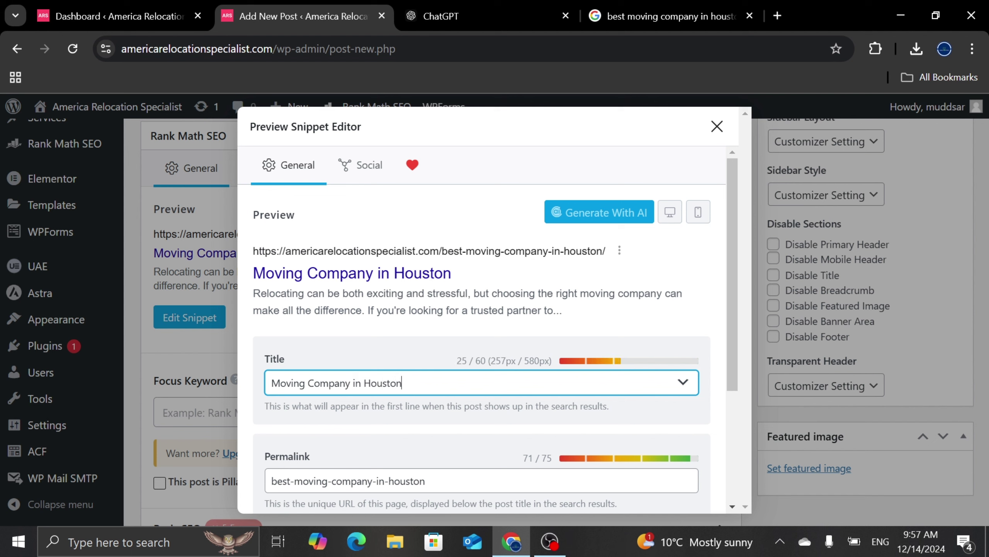
pyautogui.doubleClick(462, 360)
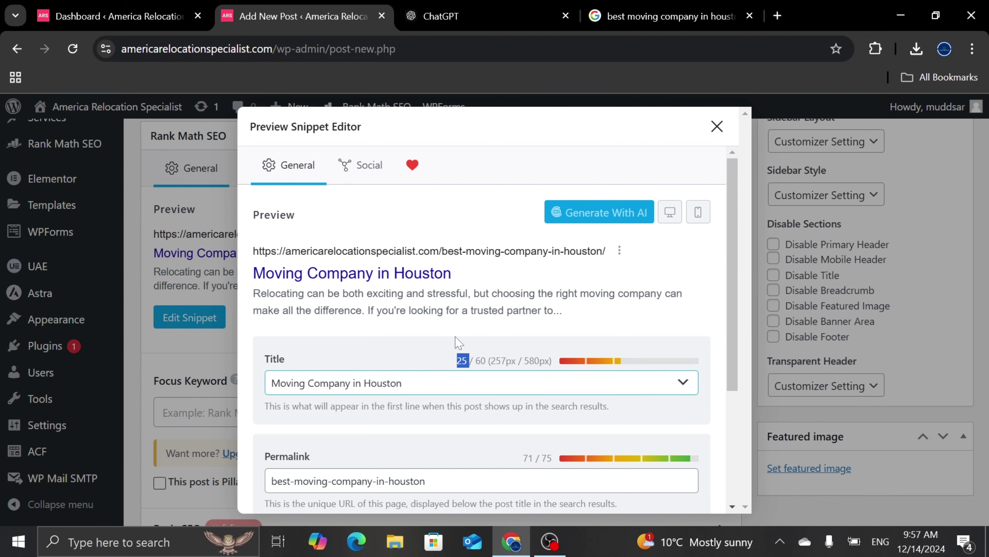
pyautogui.click(717, 126)
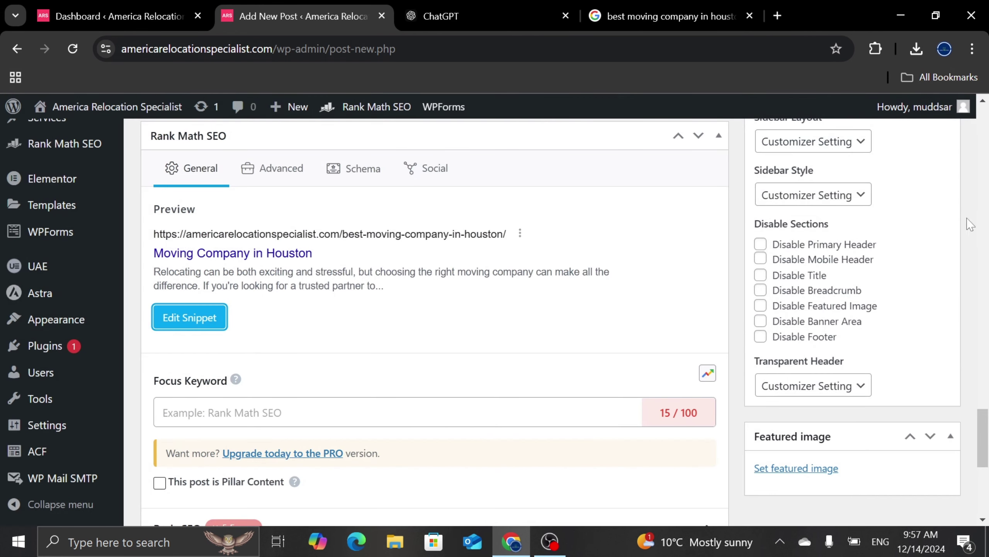
# Add "Moving Company in Houston" as the post's Rank Math focus keyword.
pyautogui.scroll(-6, 974, 389)
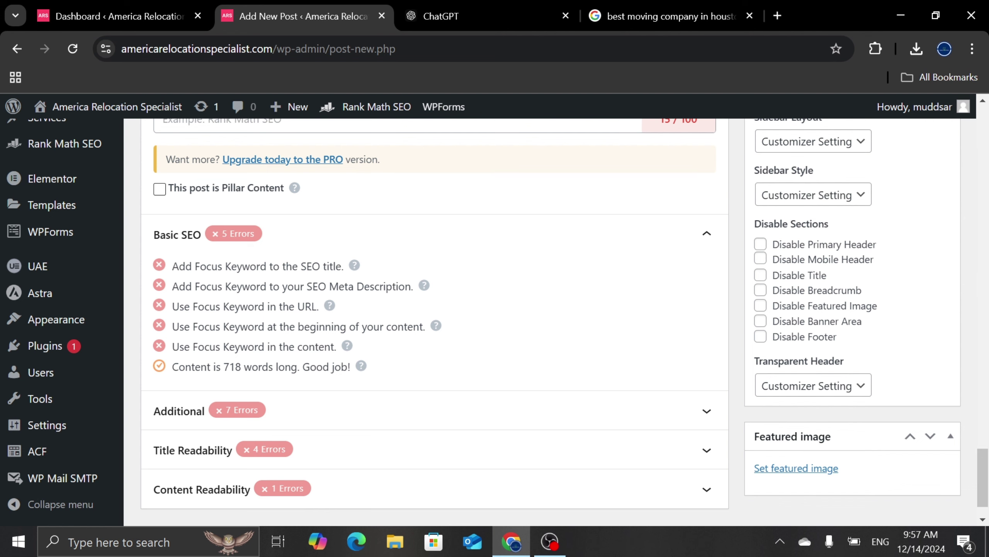
pyautogui.scroll(3, 435, 321)
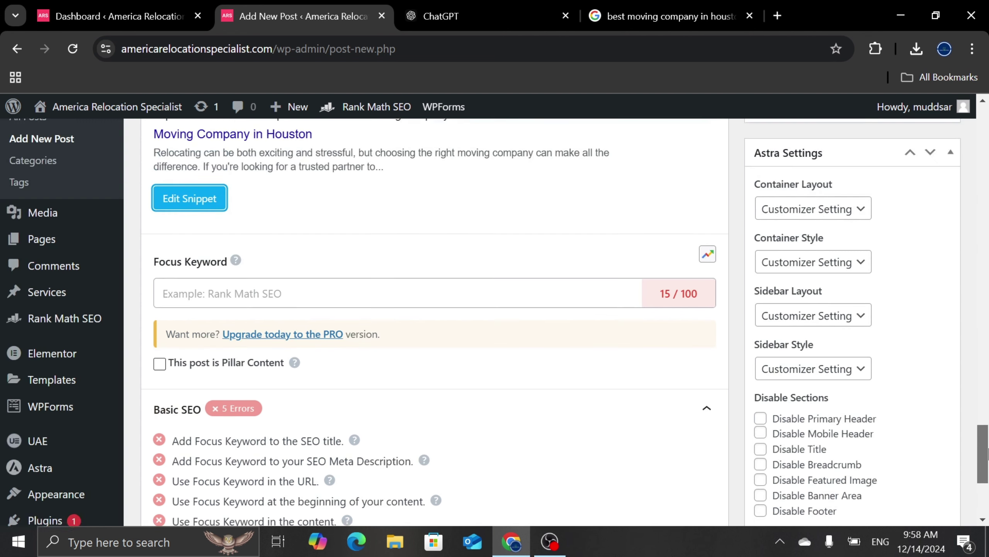
pyautogui.click(280, 300)
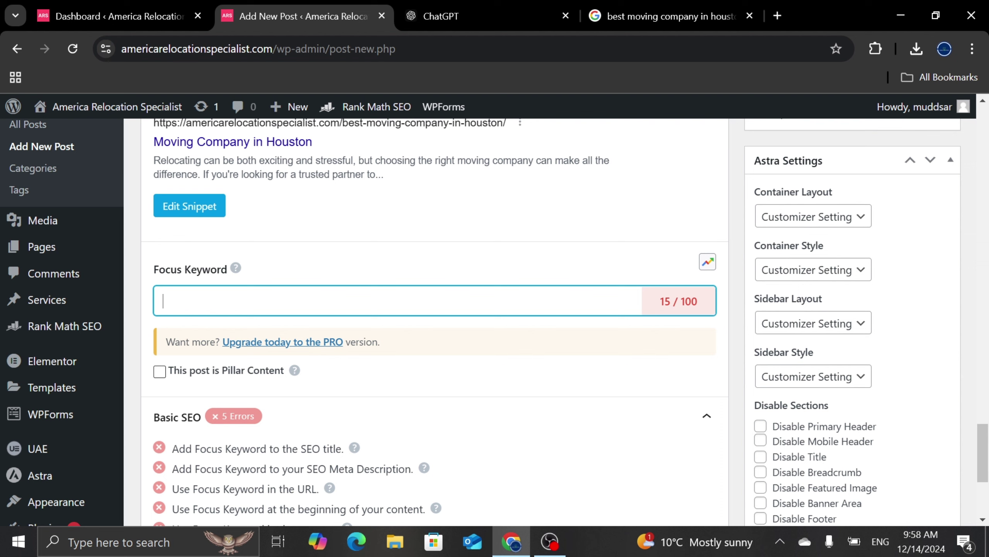
pyautogui.write('Moving Compan')
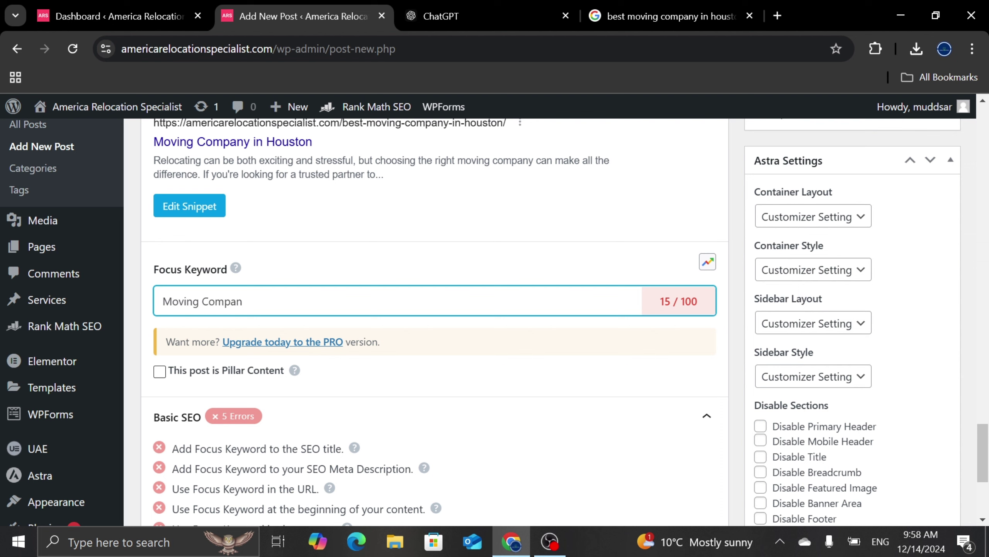
pyautogui.write('y in Houston')
pyautogui.press('Return')
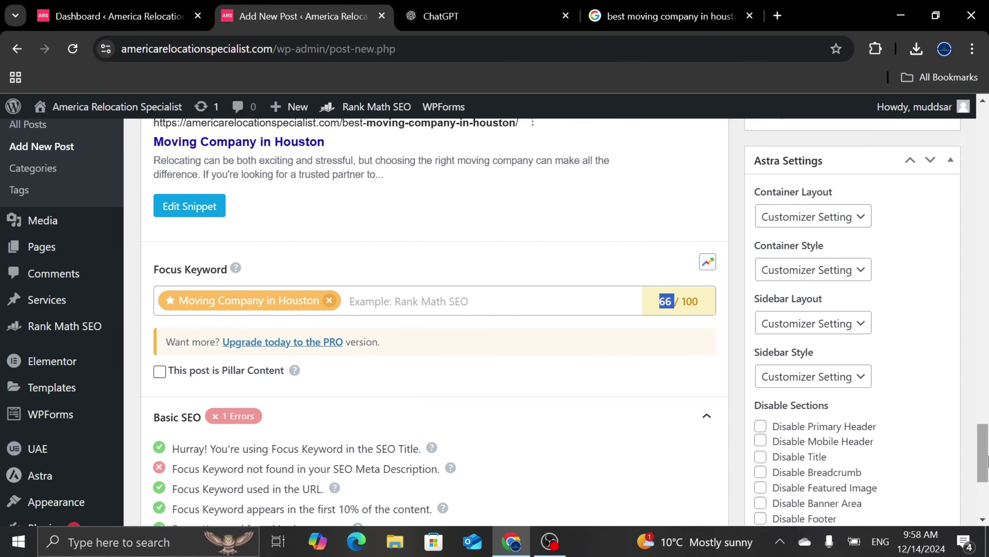
# Examine where the Best Moving Company Houston phrase appears in the post's heading and first two paragraphs.
pyautogui.moveTo(983, 445); pyautogui.dragTo(986, 161)
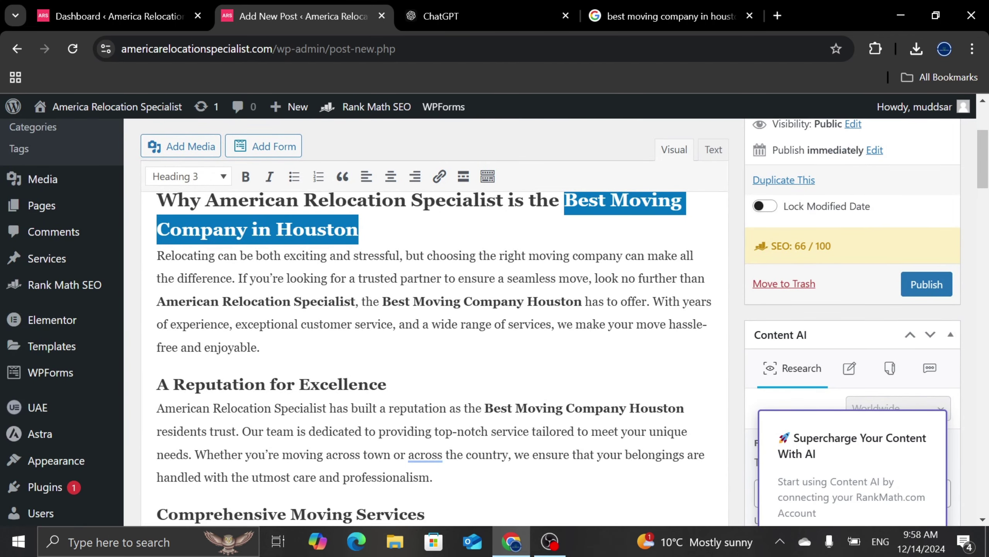
pyautogui.click(358, 229)
pyautogui.moveTo(564, 200); pyautogui.dragTo(358, 229)
pyautogui.moveTo(382, 301); pyautogui.dragTo(574, 301)
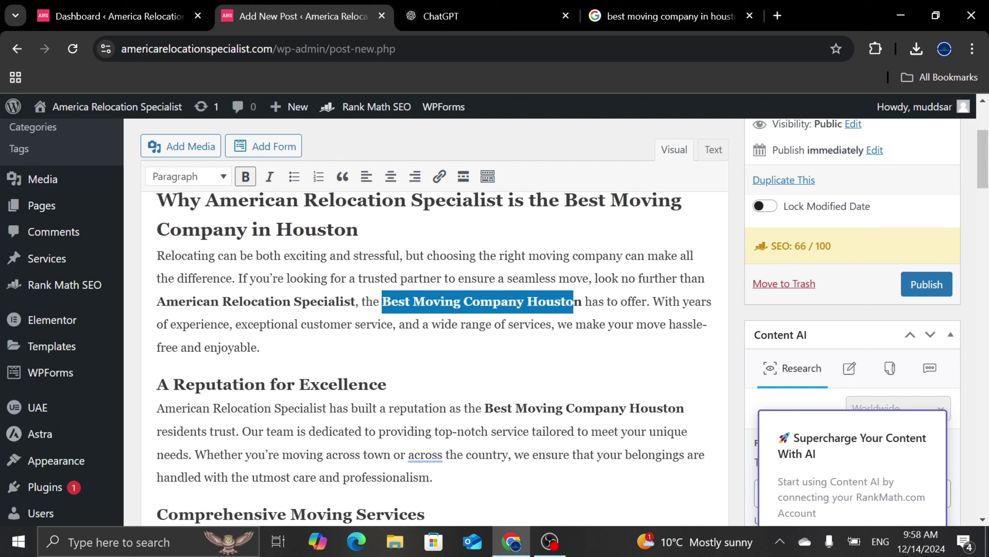
pyautogui.moveTo(485, 408); pyautogui.dragTo(684, 409)
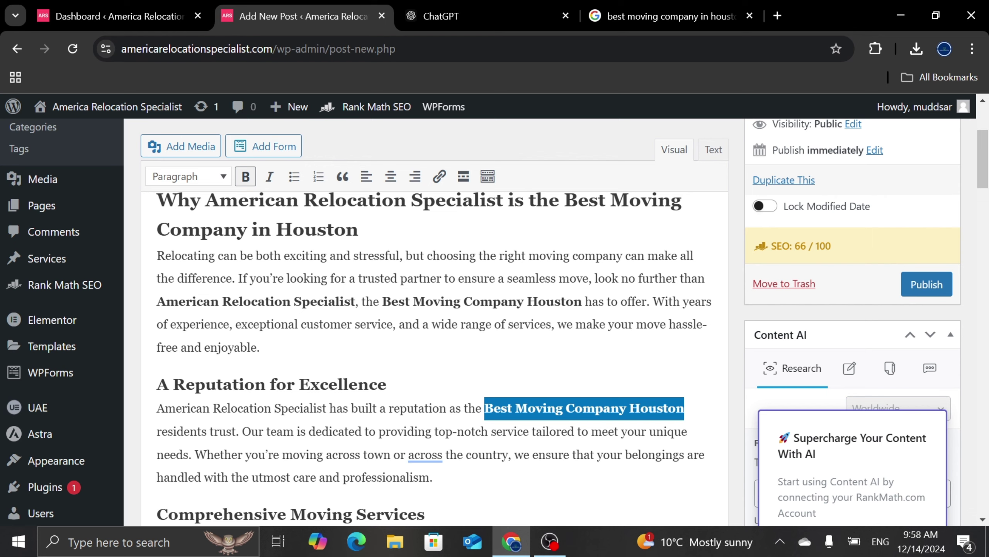
pyautogui.click(527, 301)
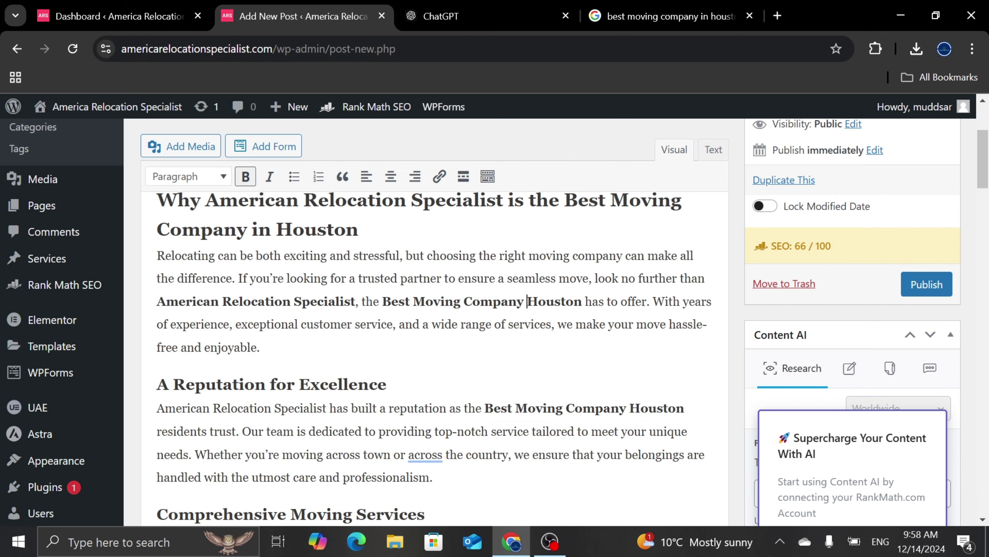
# Reopen the Rank Math snippet editor and copy the SEO title text for use in a description prompt.
pyautogui.moveTo(984, 178); pyautogui.dragTo(988, 474)
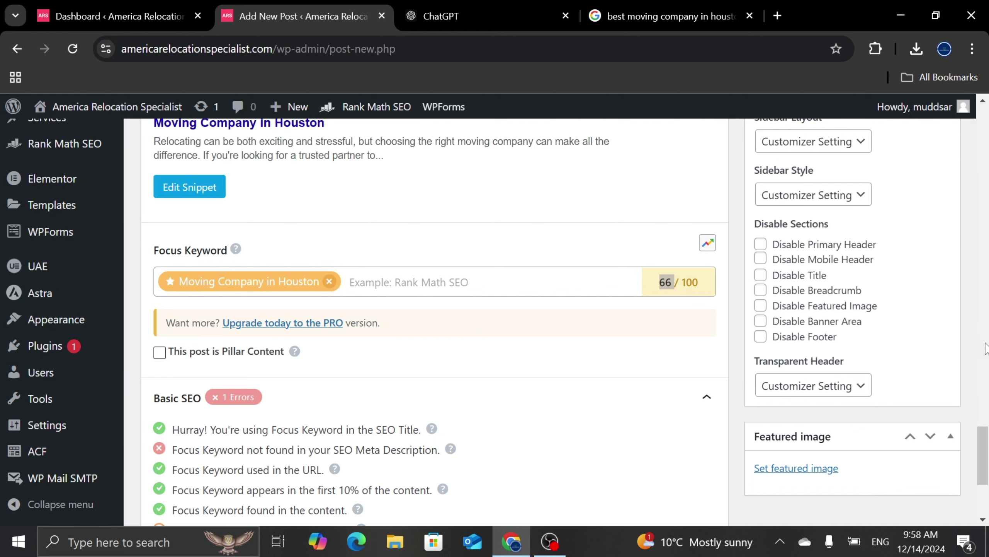
pyautogui.moveTo(988, 448); pyautogui.dragTo(988, 440)
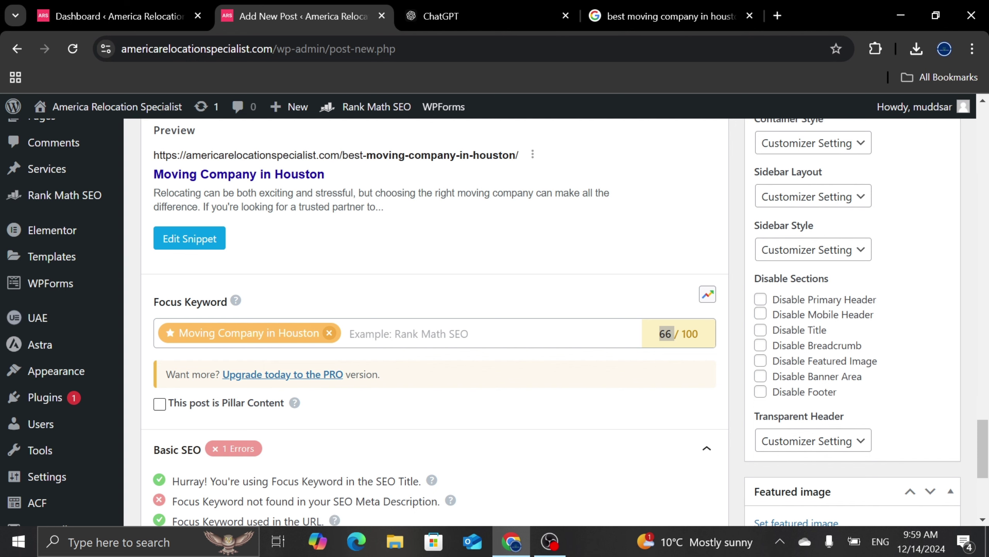
pyautogui.click(195, 244)
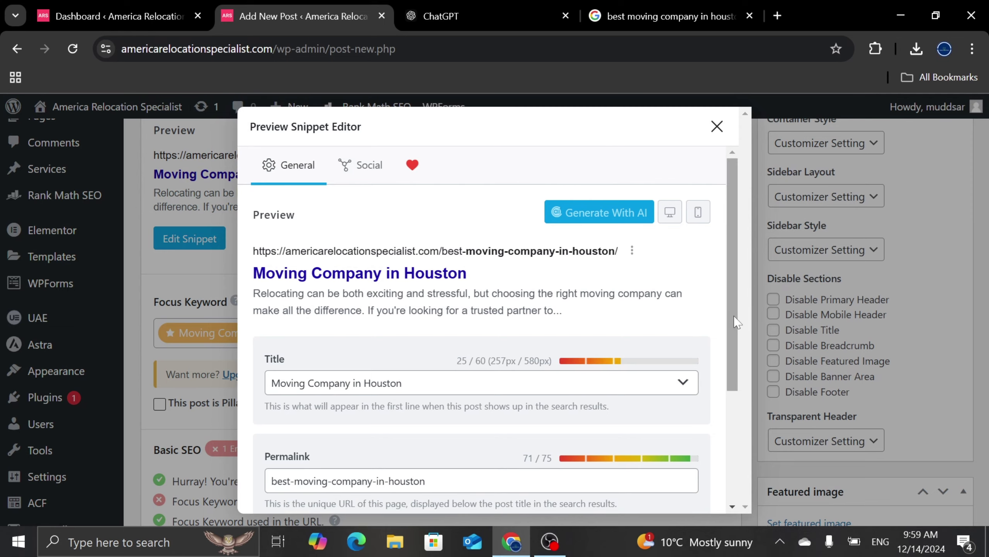
pyautogui.scroll(-3, 738, 322)
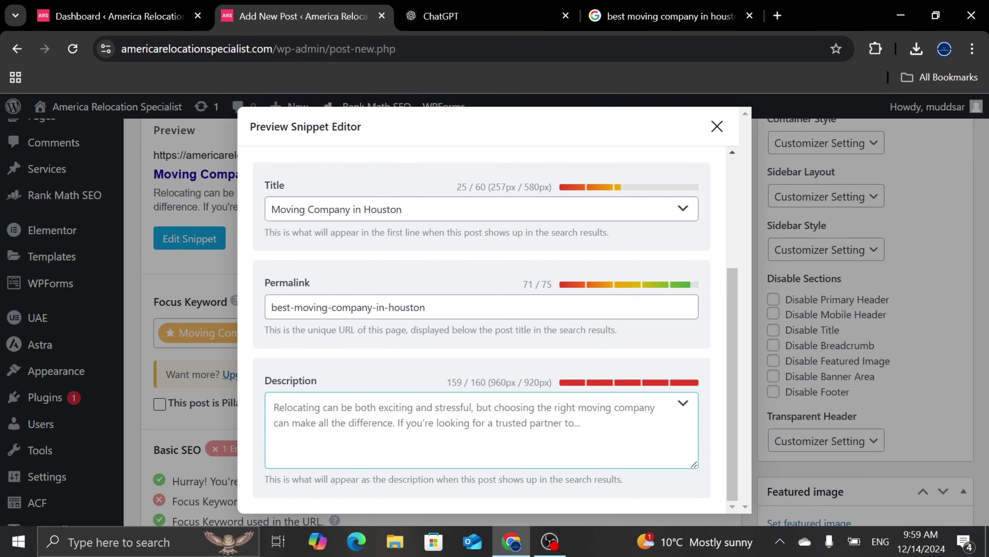
pyautogui.click(482, 429)
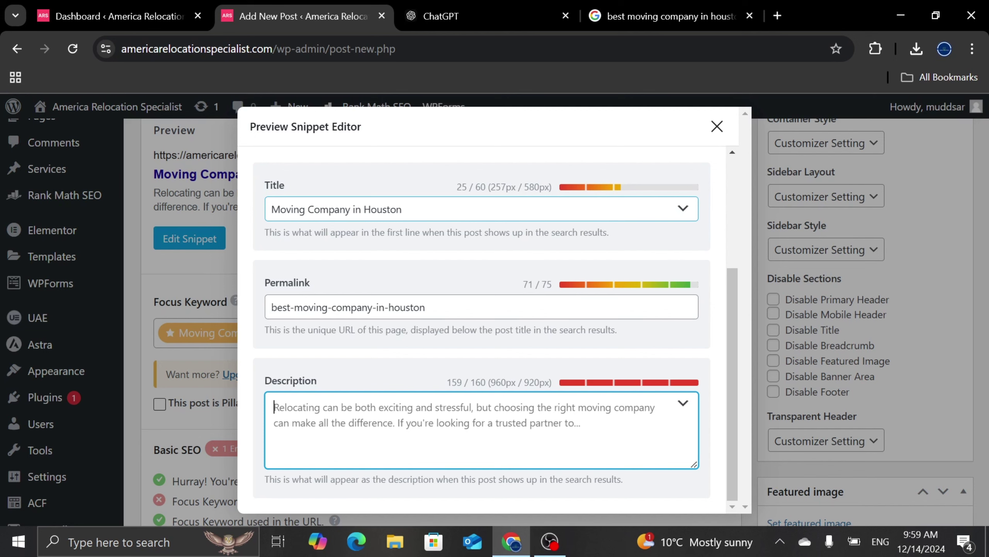
pyautogui.tripleClick(357, 210)
pyautogui.hotkey('ctrl', 'c')
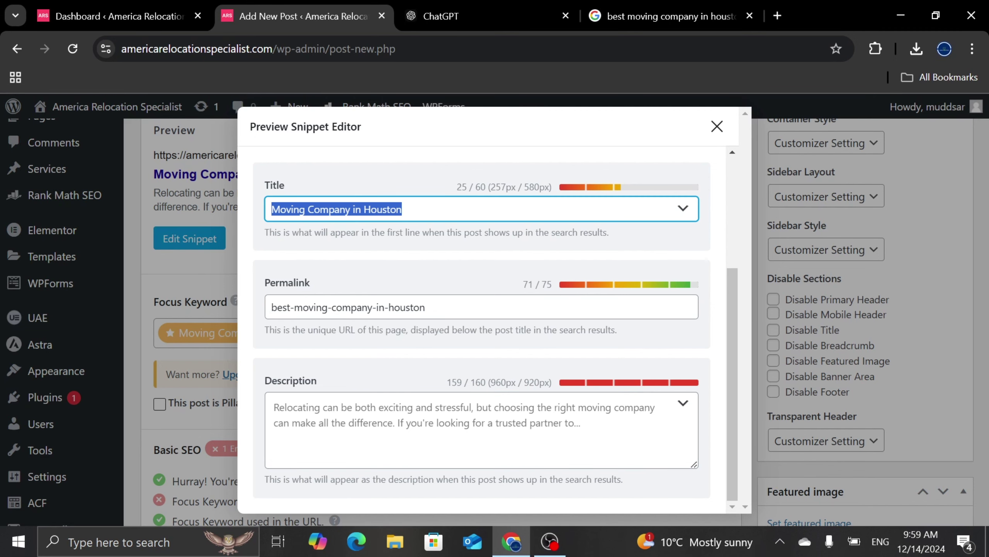
# In a new ChatGPT chat, send "write meta descripiton using this keyword: Moving Company in Houston" and copy the reply without its quotation marks.
pyautogui.click(421, 11)
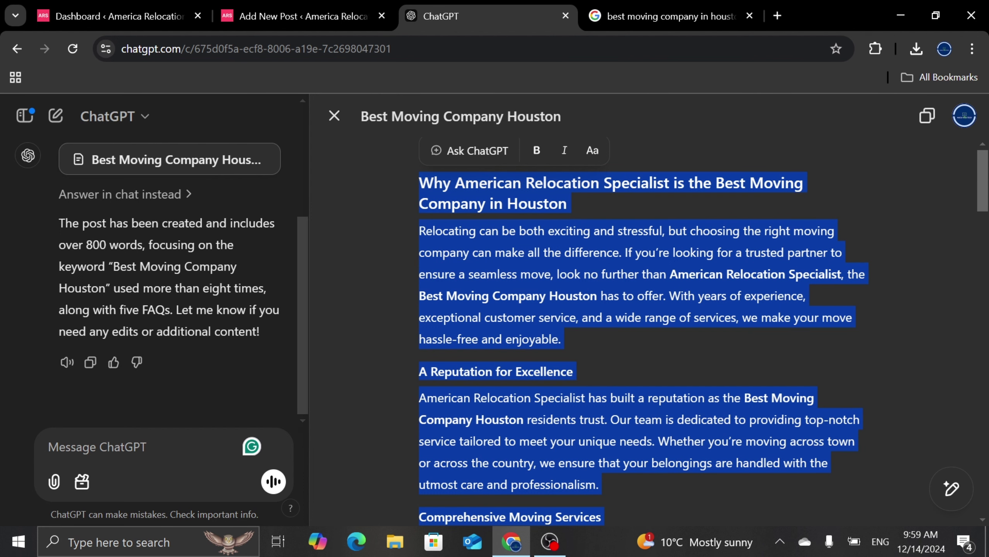
pyautogui.hotkey('ctrl', 'shift', 'o')
pyautogui.hotkey('ctrl', 'v')
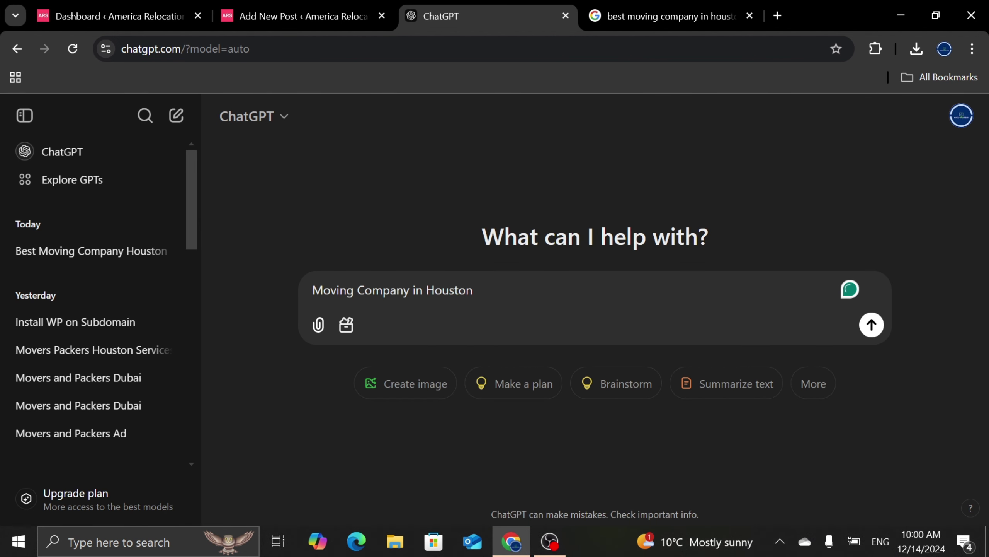
pyautogui.write('write met')
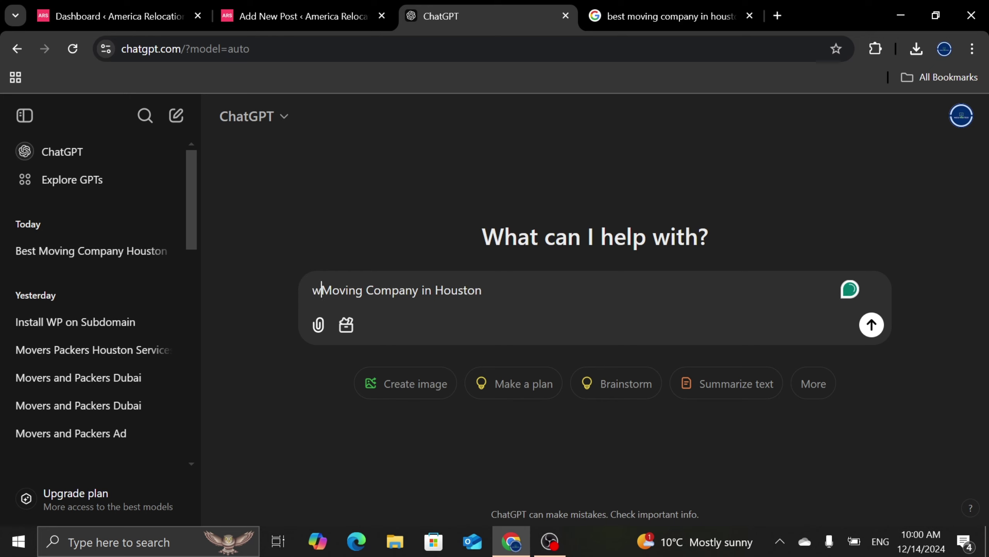
pyautogui.write('a descrip')
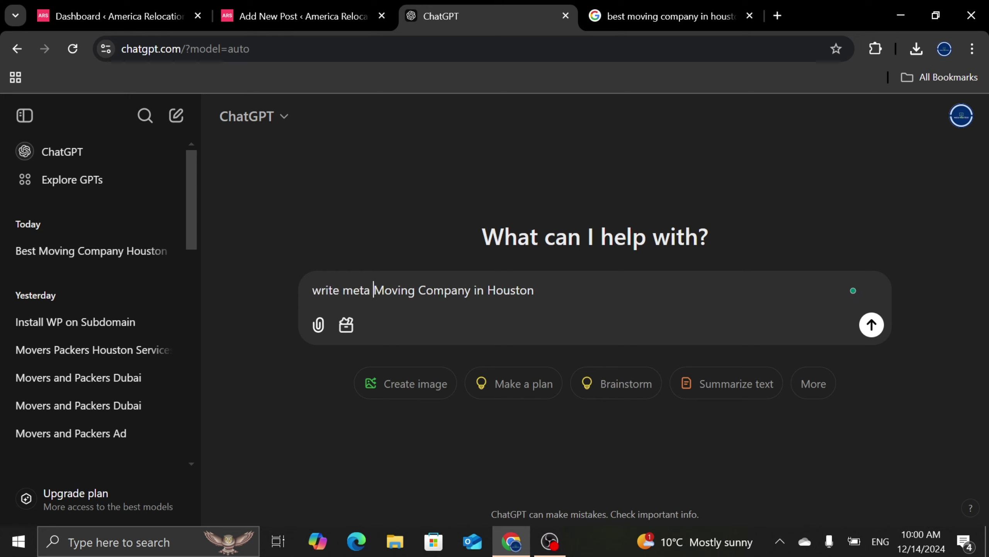
pyautogui.write('iton ')
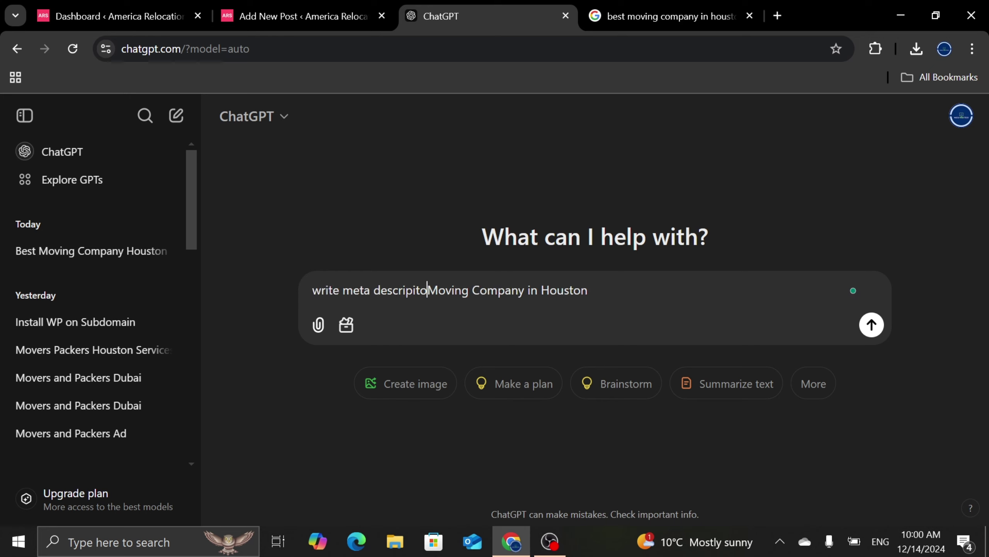
pyautogui.write('using ')
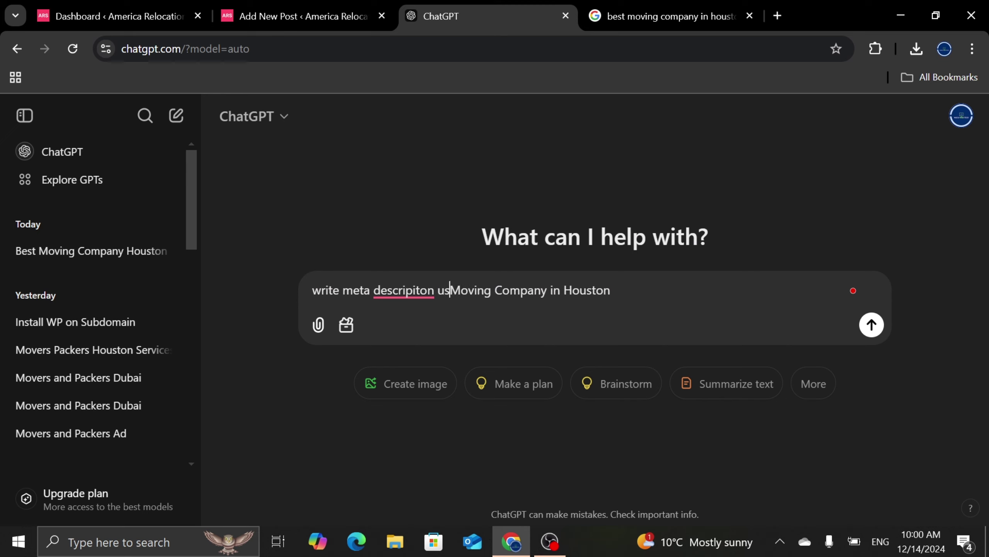
pyautogui.write('this key')
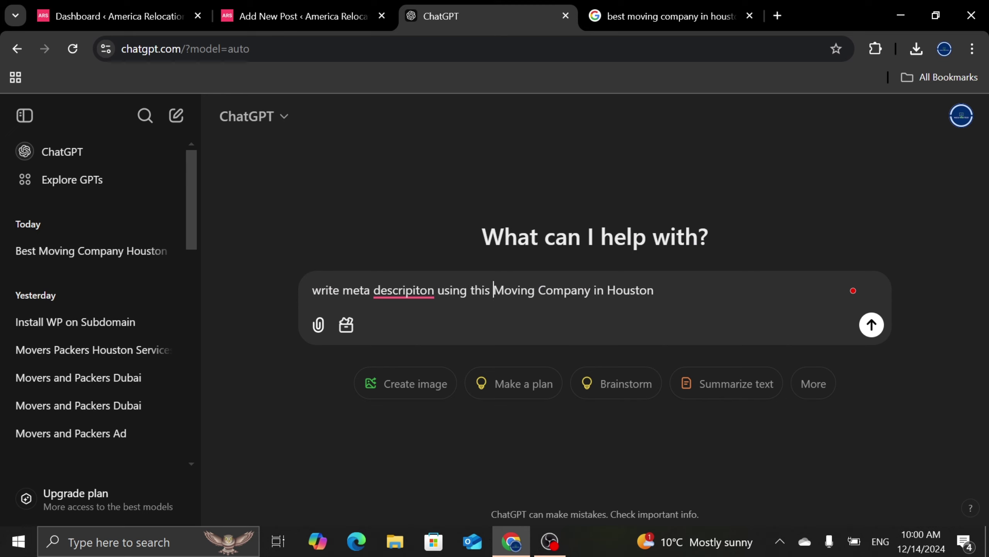
pyautogui.write('word:')
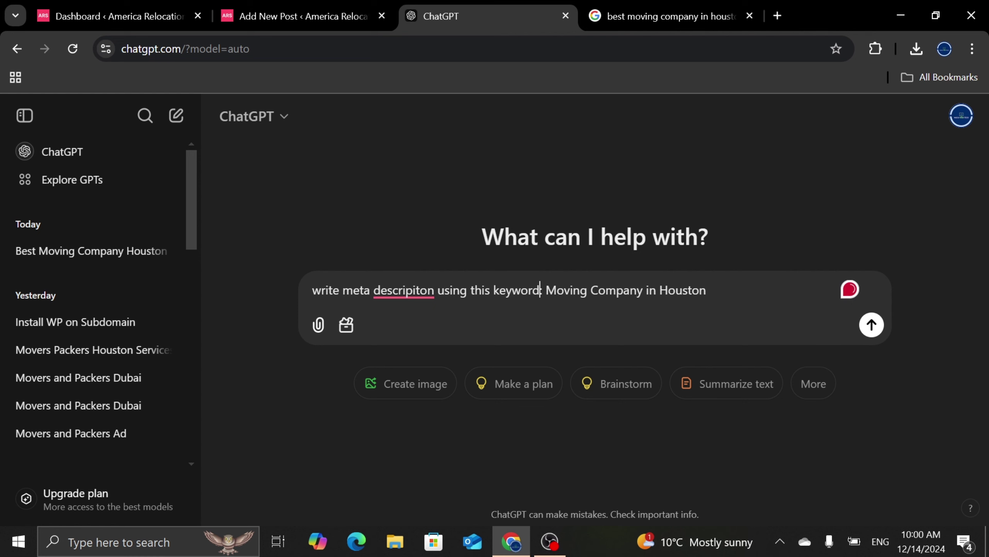
pyautogui.press('Return')
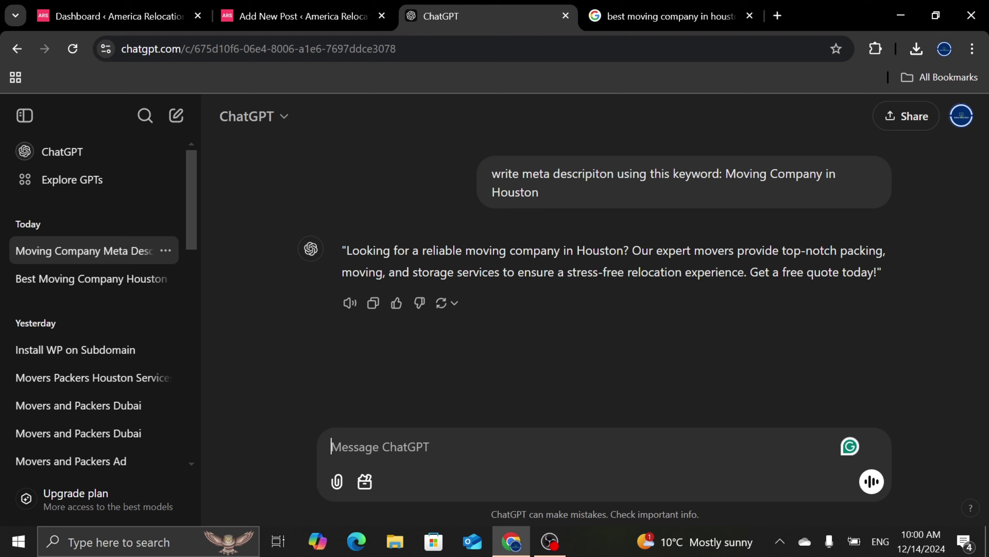
pyautogui.moveTo(346, 250); pyautogui.dragTo(877, 272)
pyautogui.hotkey('ctrl', 'c')
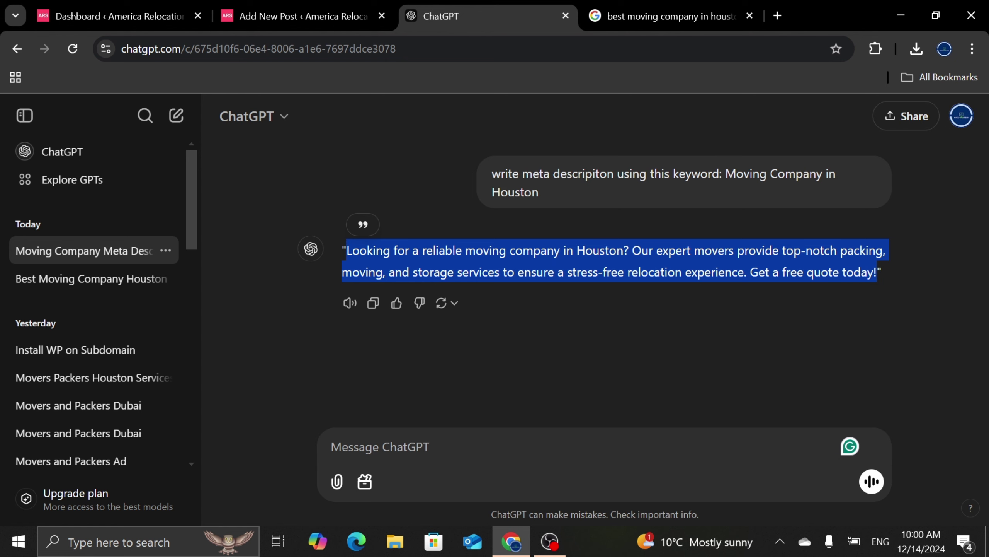
# Fill the snippet's description with the copied ChatGPT text and replace "top-notch" with "best".
pyautogui.click(335, 12)
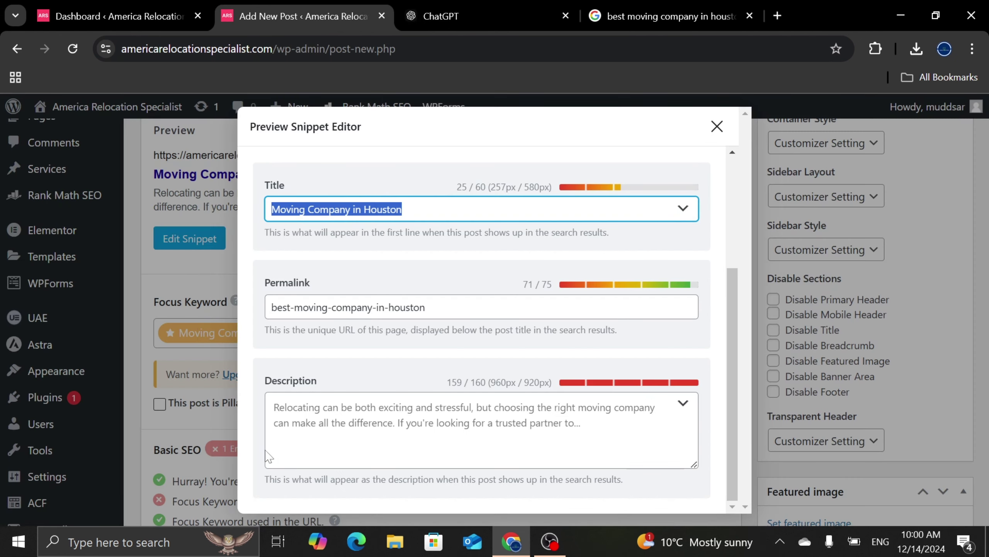
pyautogui.click(467, 429)
pyautogui.hotkey('ctrl', 'v')
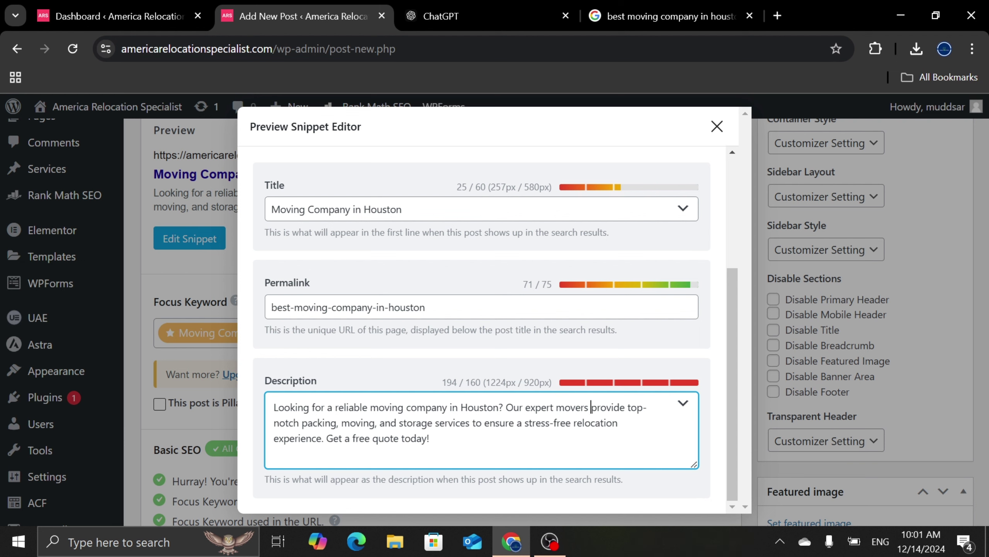
pyautogui.moveTo(301, 422); pyautogui.dragTo(632, 407)
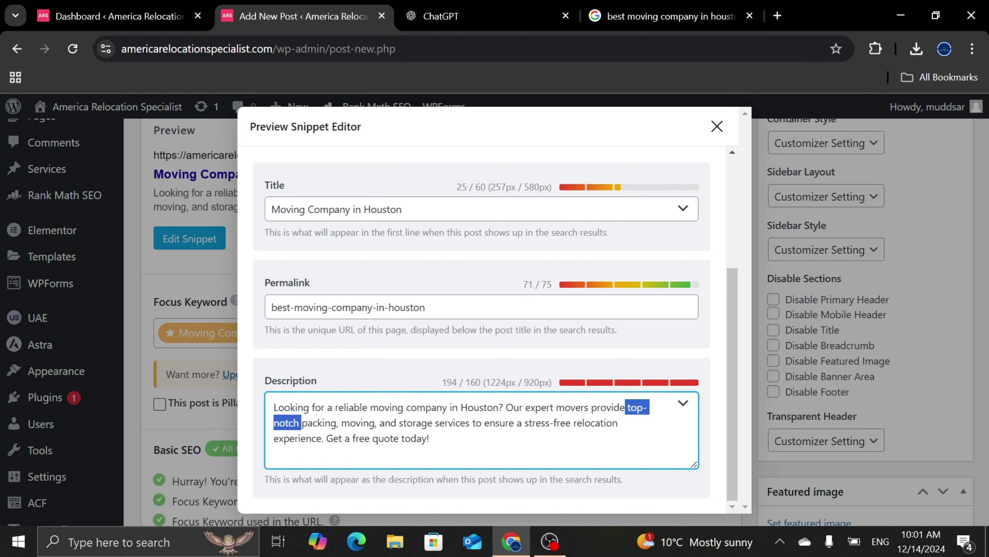
pyautogui.press('BackSpace')
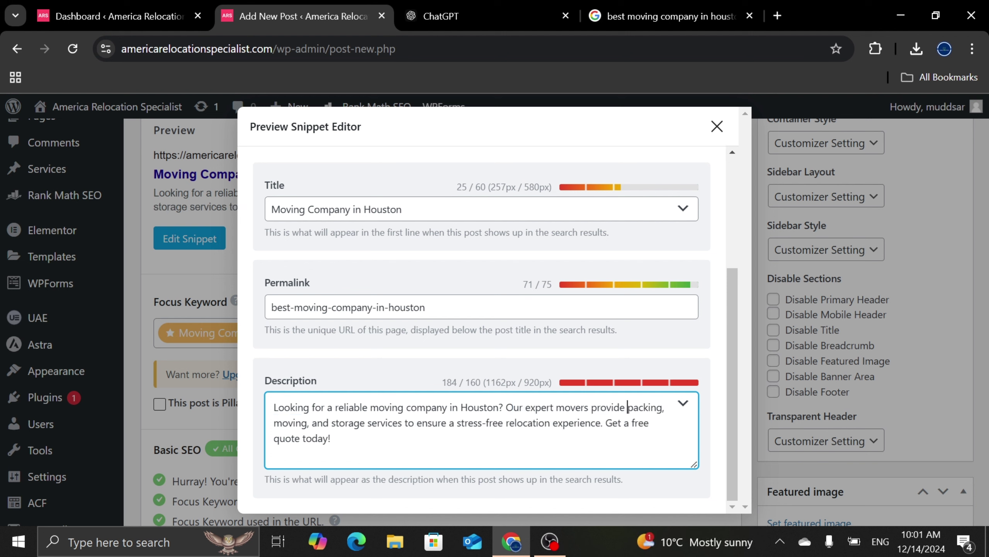
pyautogui.write('best')
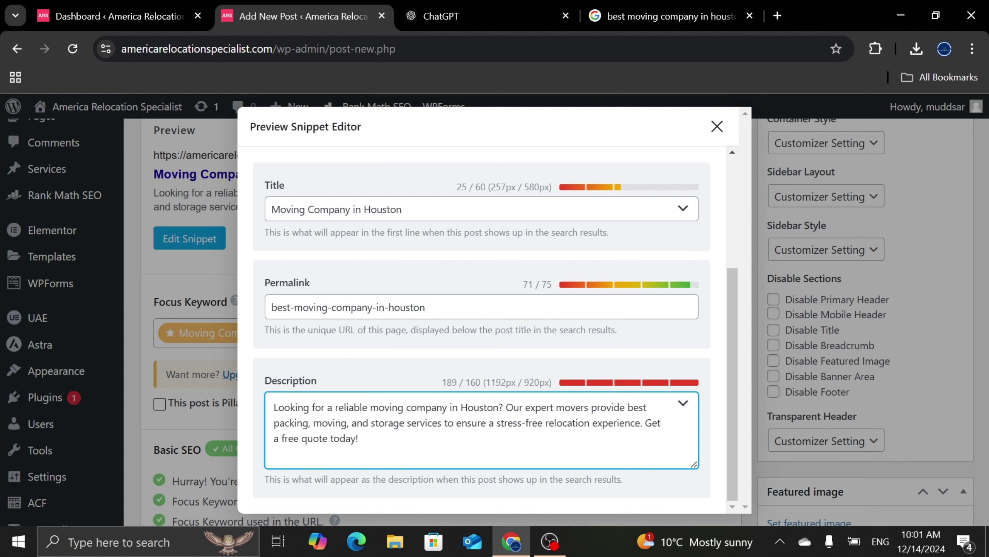
# Remove "to ensure a stress-free relocation experience" from the description, end that sentence after "services", and close the snippet editor.
pyautogui.moveTo(444, 422); pyautogui.dragTo(644, 423)
pyautogui.press('BackSpace')
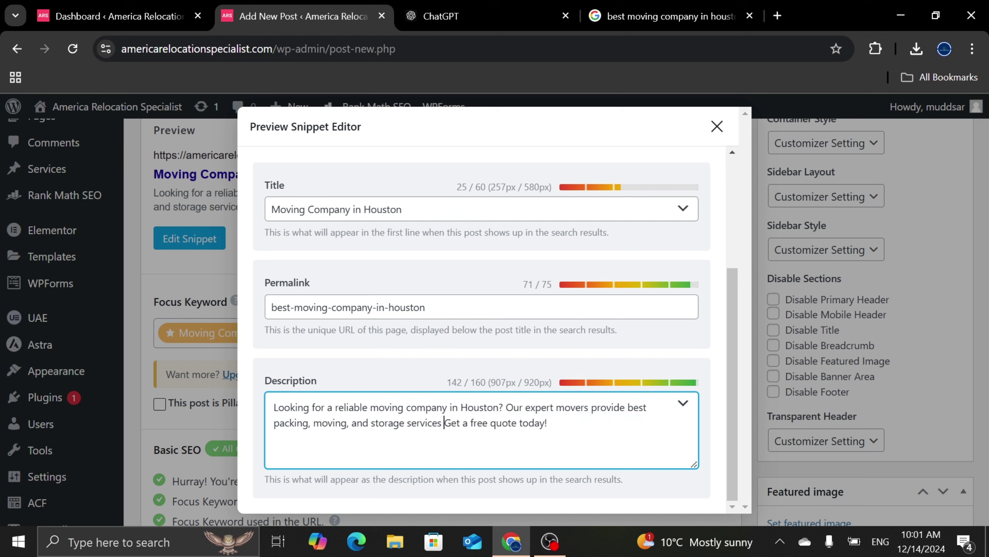
pyautogui.press('BackSpace')
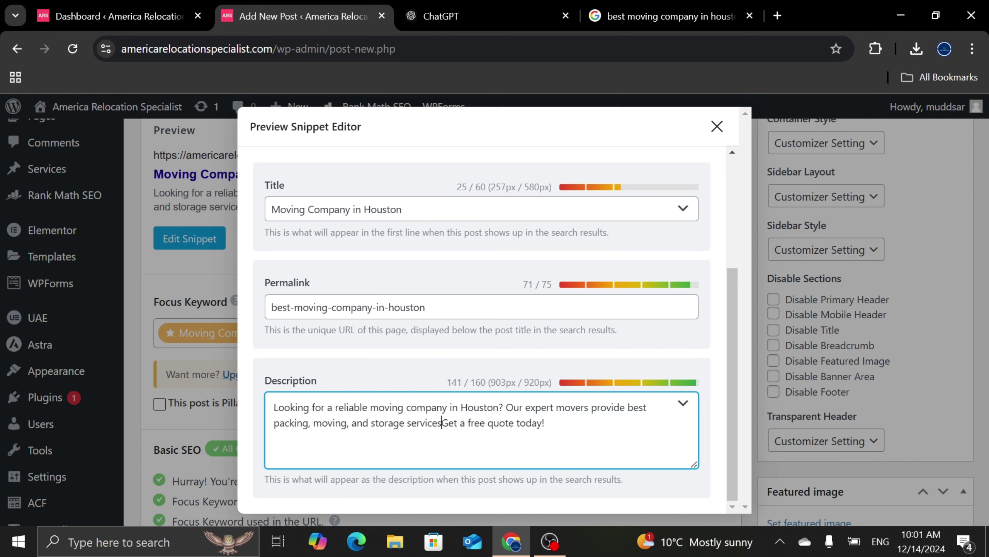
pyautogui.write('.')
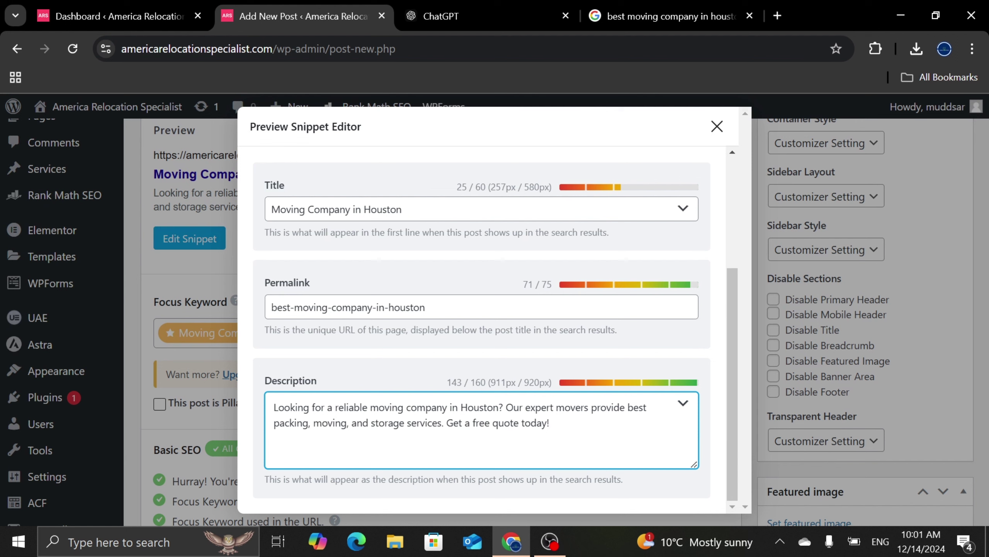
pyautogui.moveTo(550, 423); pyautogui.dragTo(257, 395)
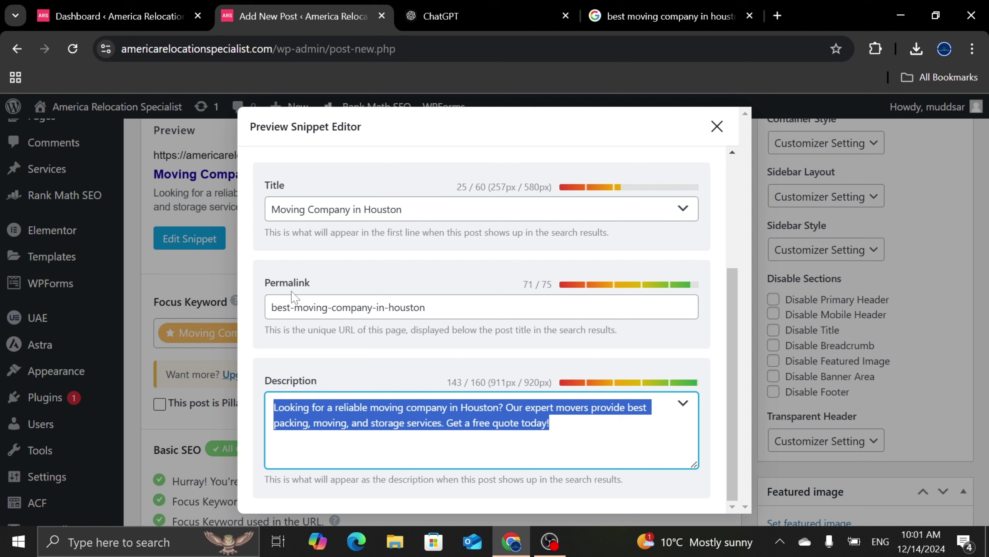
pyautogui.click(295, 308)
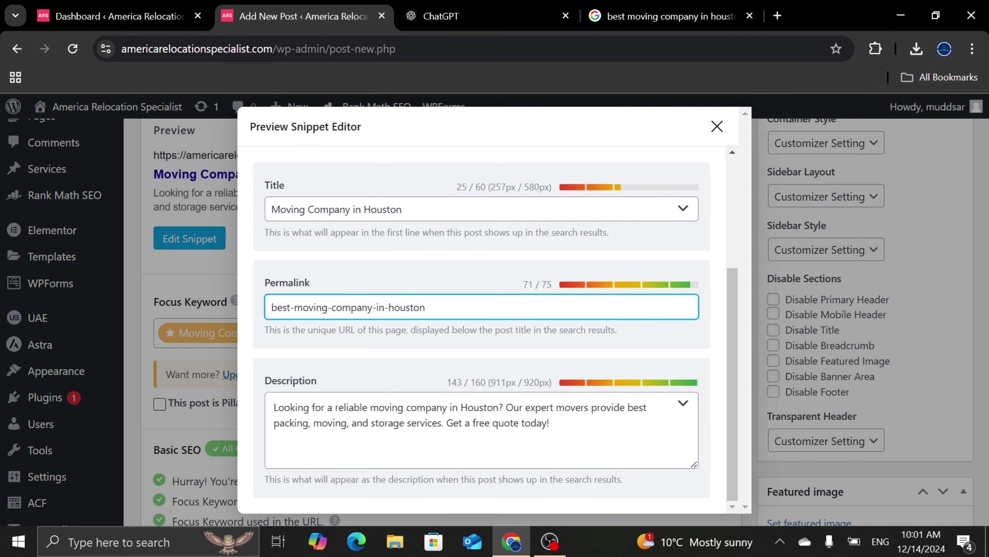
pyautogui.moveTo(420, 308); pyautogui.dragTo(252, 318)
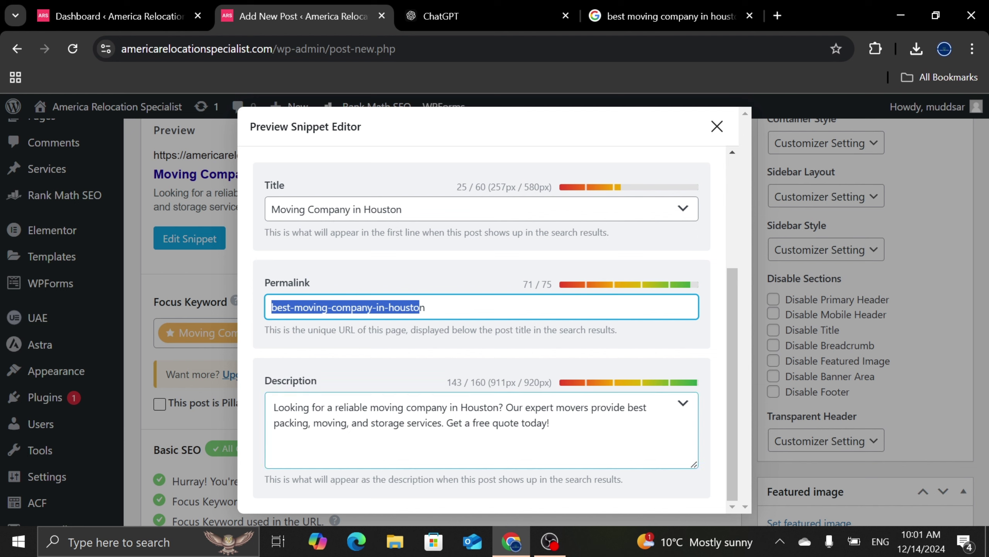
pyautogui.click(282, 407)
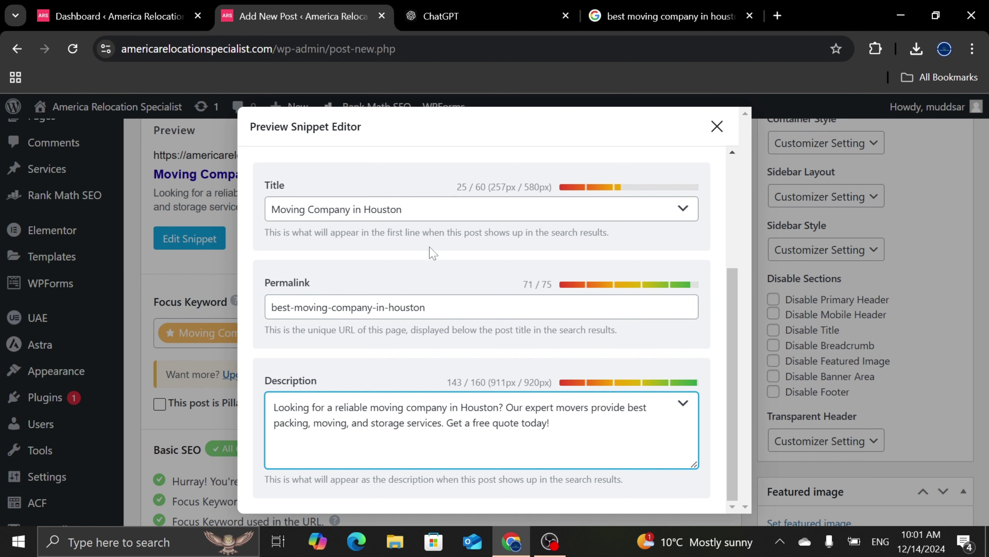
pyautogui.click(716, 126)
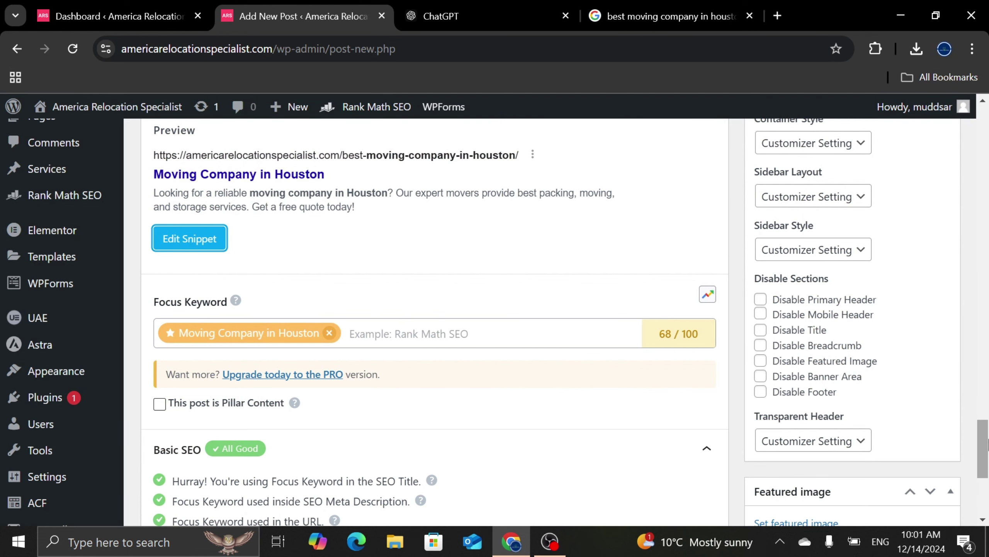
# Expand the Additional SEO checks and examine the recommendation about image alt text.
pyautogui.moveTo(986, 444); pyautogui.dragTo(988, 478)
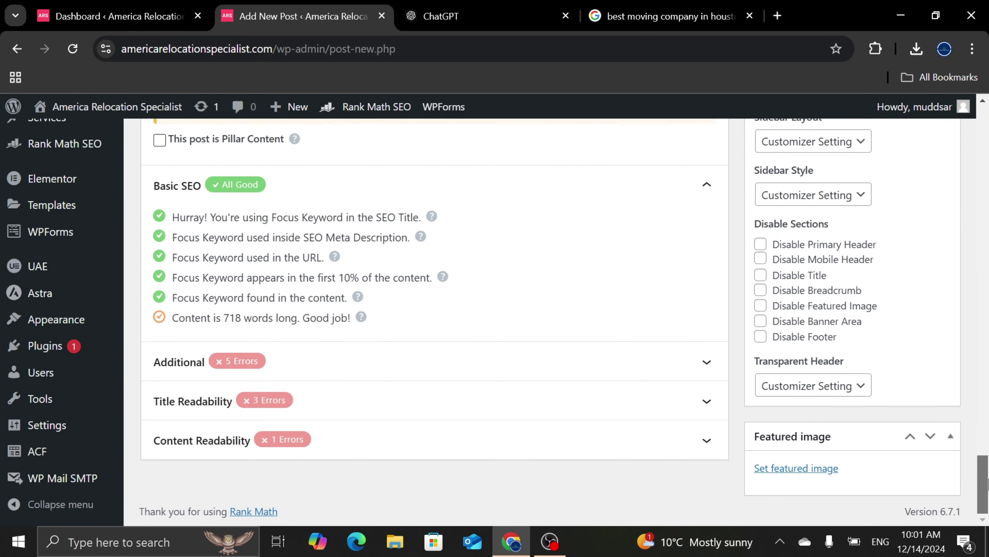
pyautogui.click(220, 367)
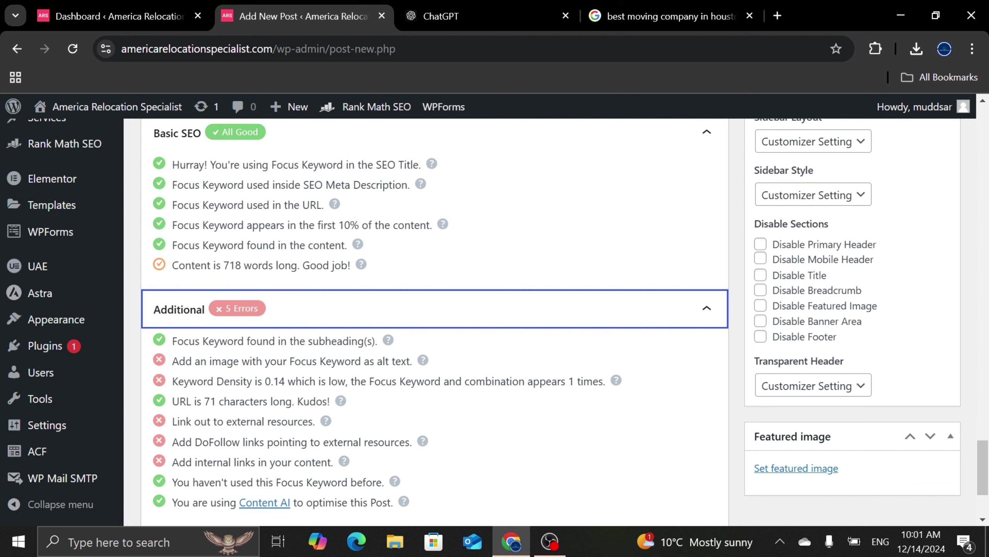
pyautogui.moveTo(172, 360); pyautogui.dragTo(412, 360)
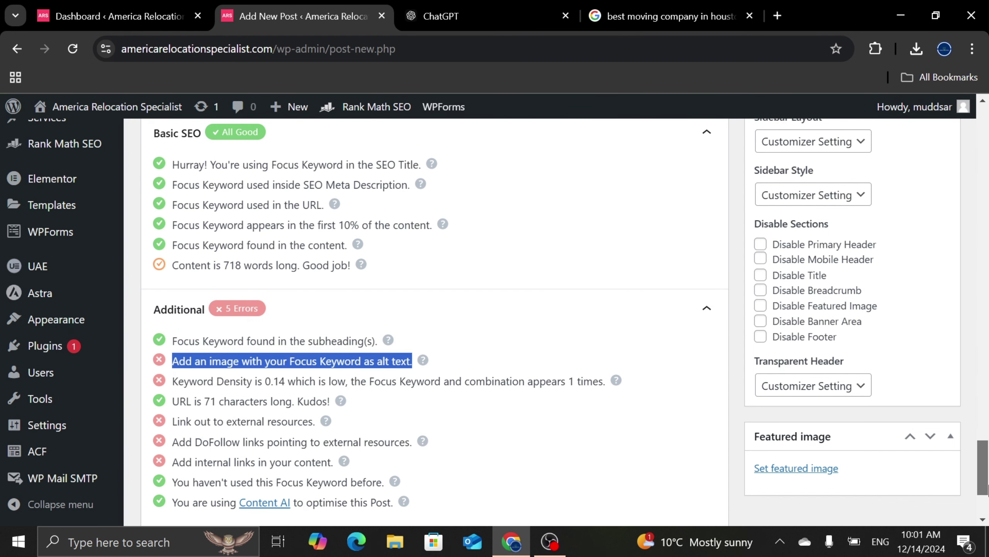
# Upload the "Best Moving Company in Houston" PNG from the Downloads folder as a featured image candidate.
pyautogui.scroll(-3, 901, 490)
pyautogui.click(786, 467)
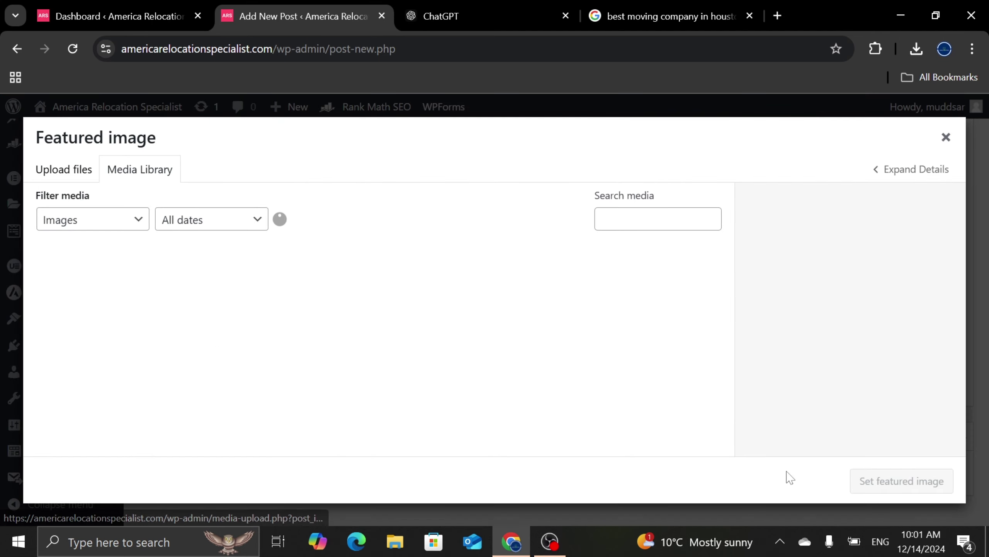
pyautogui.click(66, 180)
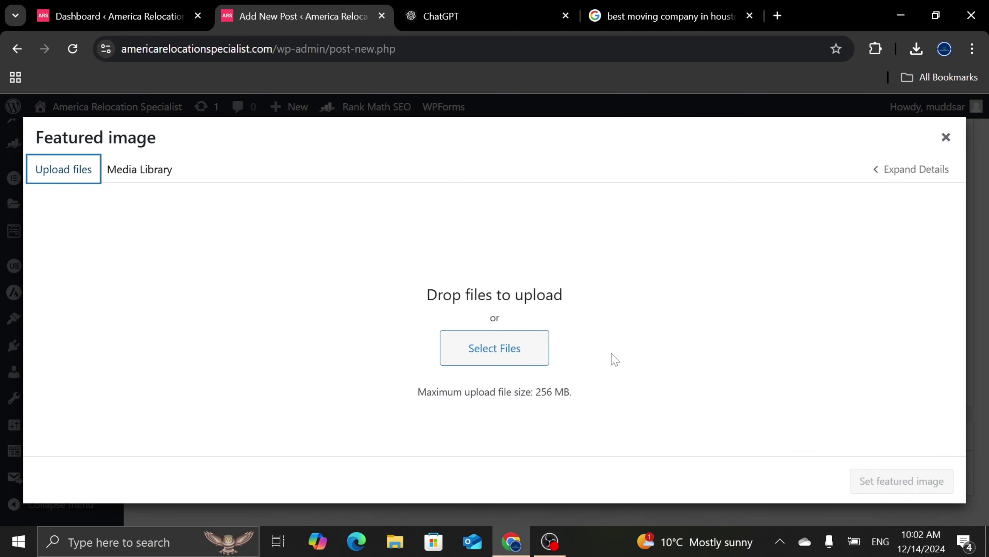
pyautogui.click(493, 343)
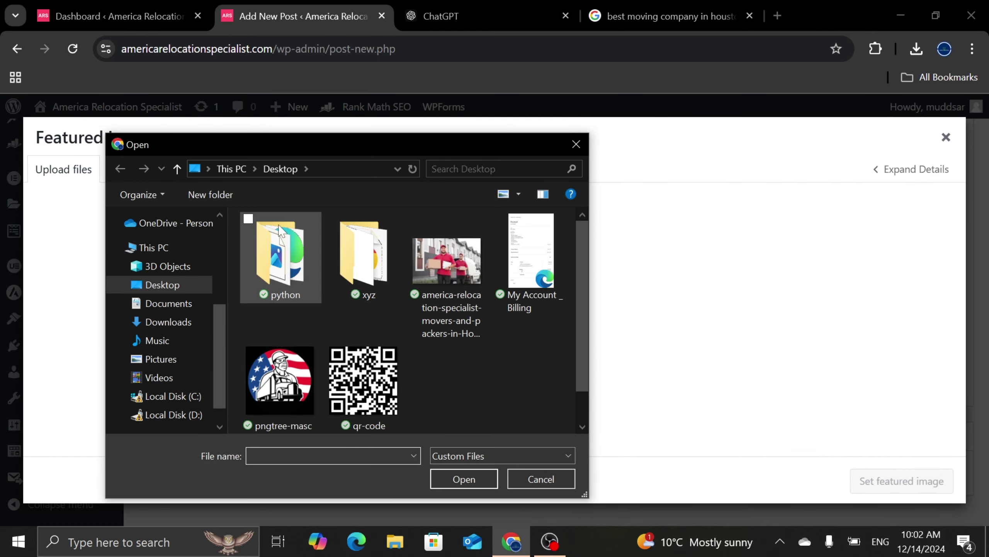
pyautogui.click(178, 322)
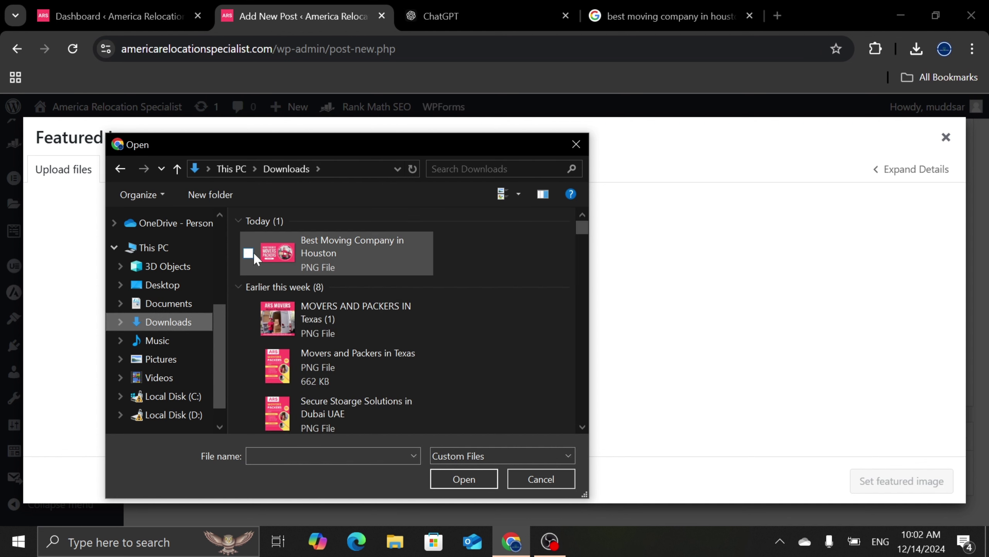
pyautogui.click(337, 252)
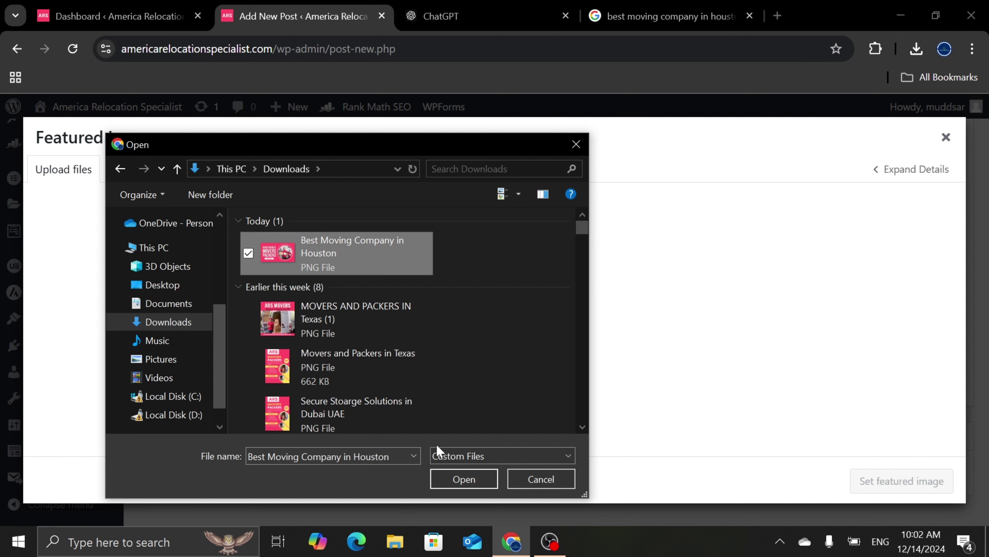
pyautogui.click(464, 478)
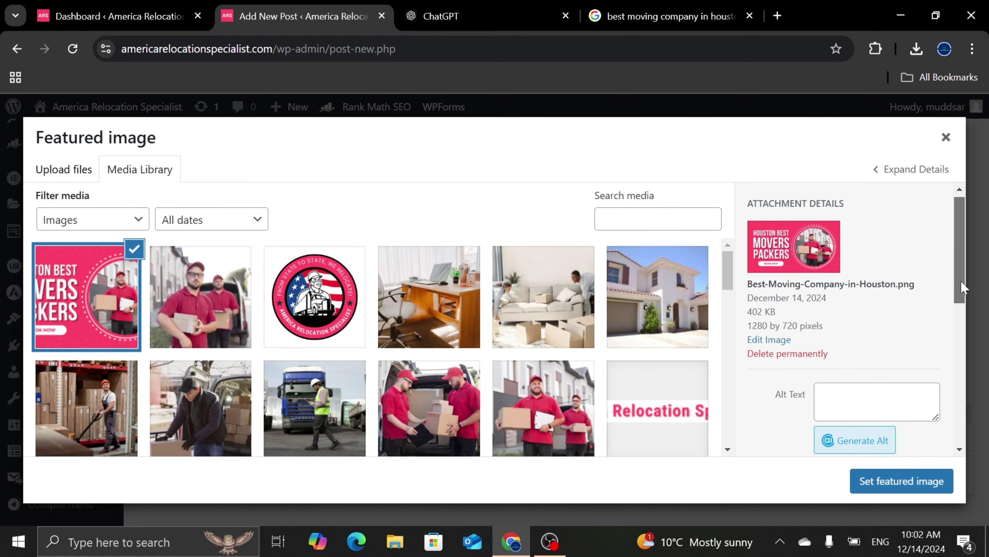
# Set the uploaded image's alt text to "Best Moving Company in Houston", matching its title.
pyautogui.moveTo(961, 287); pyautogui.dragTo(960, 351)
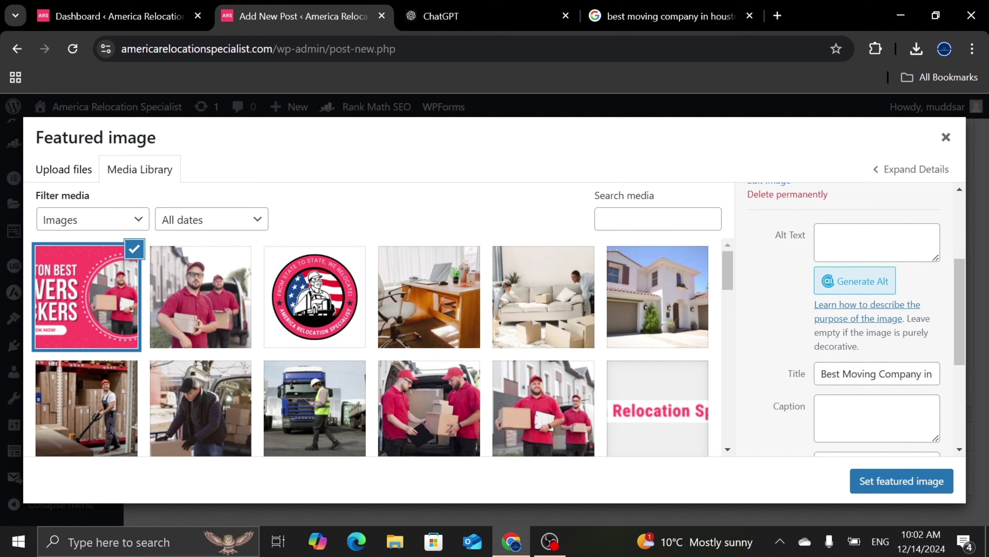
pyautogui.tripleClick(876, 373)
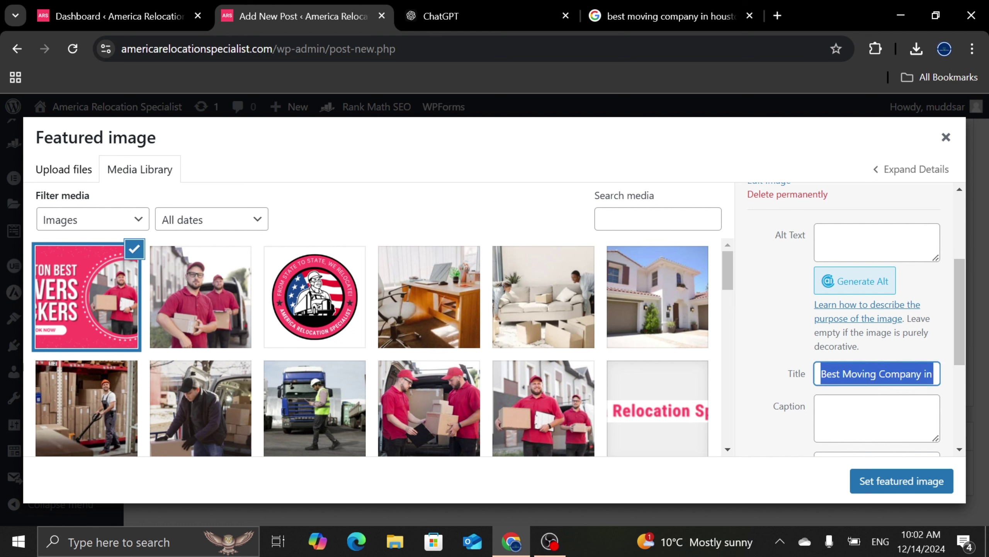
pyautogui.click(844, 242)
pyautogui.write('Best Moving Company in Houston')
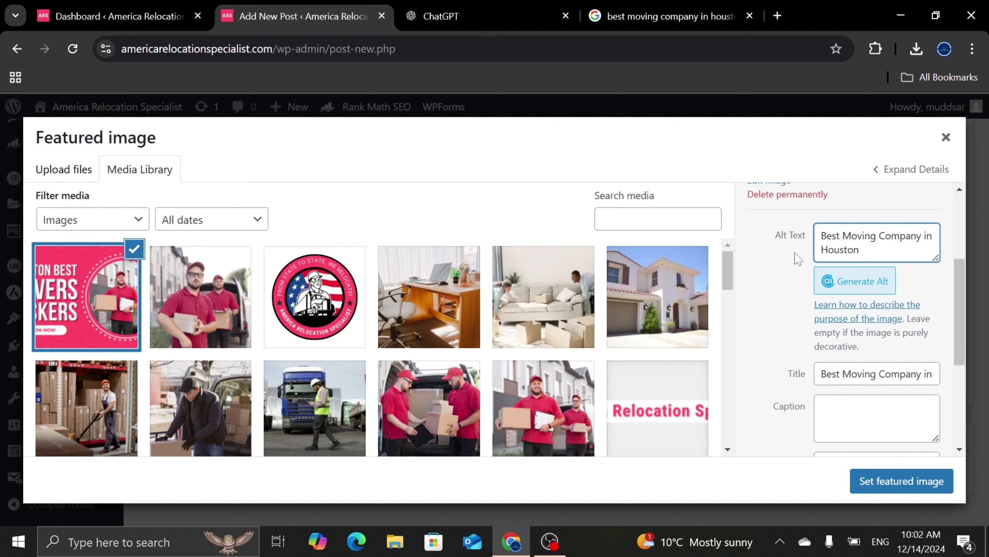
pyautogui.click(826, 273)
# Enter "Best Moving Company in Houston" as the image's caption and description, and set it as the post's featured image.
pyautogui.scroll(-2, 958, 351)
pyautogui.scroll(-1, 955, 403)
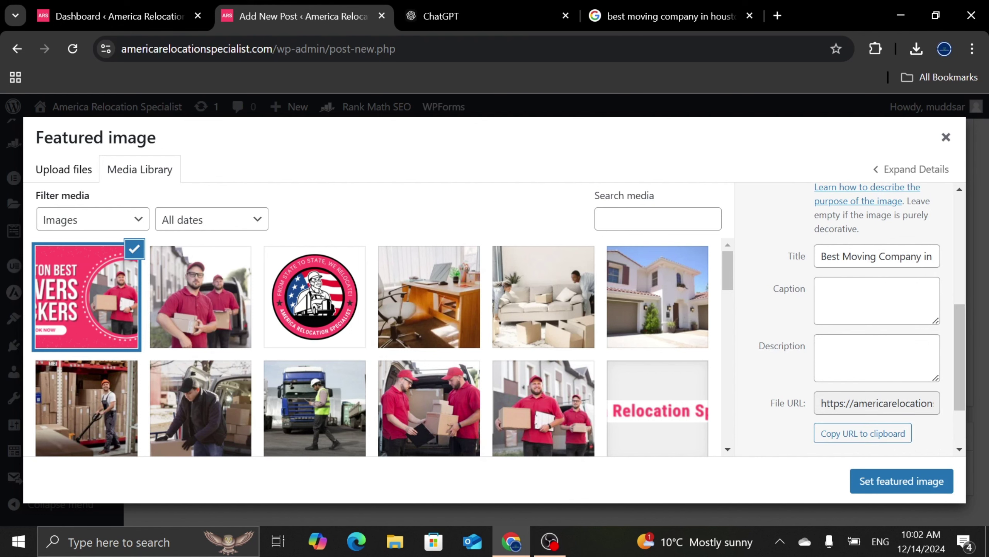
pyautogui.click(877, 300)
pyautogui.write('Best Moving Company in Houston')
pyautogui.click(876, 358)
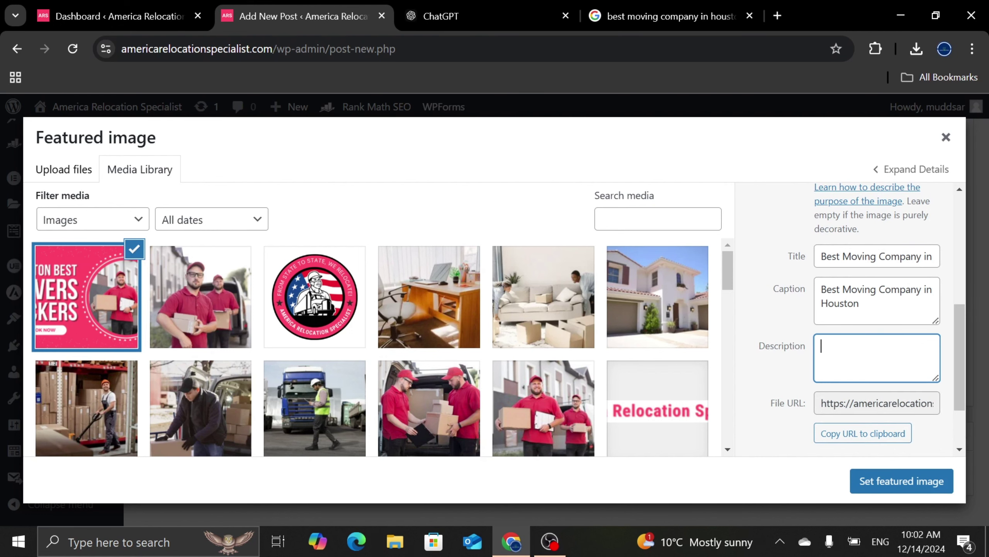
pyautogui.write('Best Moving Company in Houston')
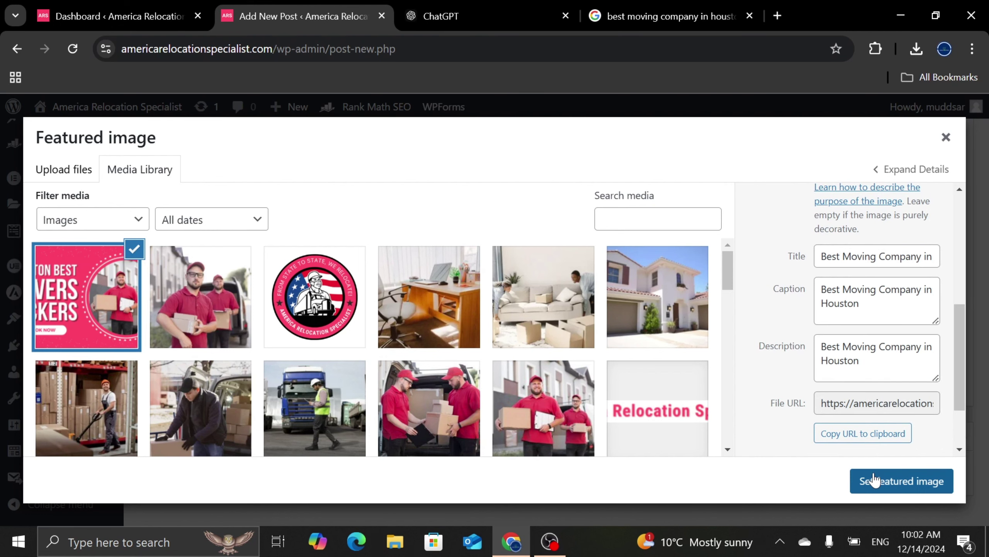
pyautogui.click(881, 482)
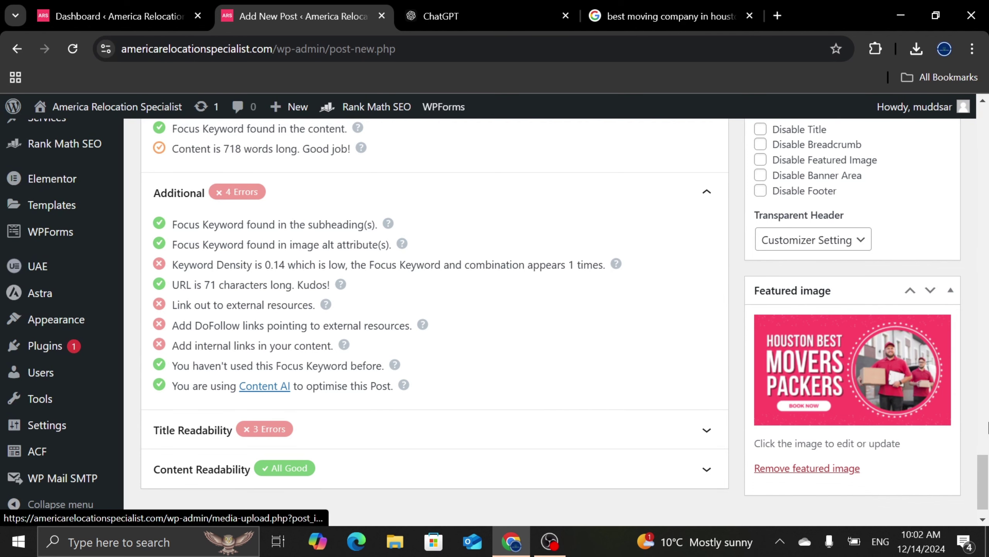
# Examine the keyword density check and compare the focus keyword with the wording in the post's heading and first paragraph.
pyautogui.moveTo(986, 476); pyautogui.dragTo(985, 514)
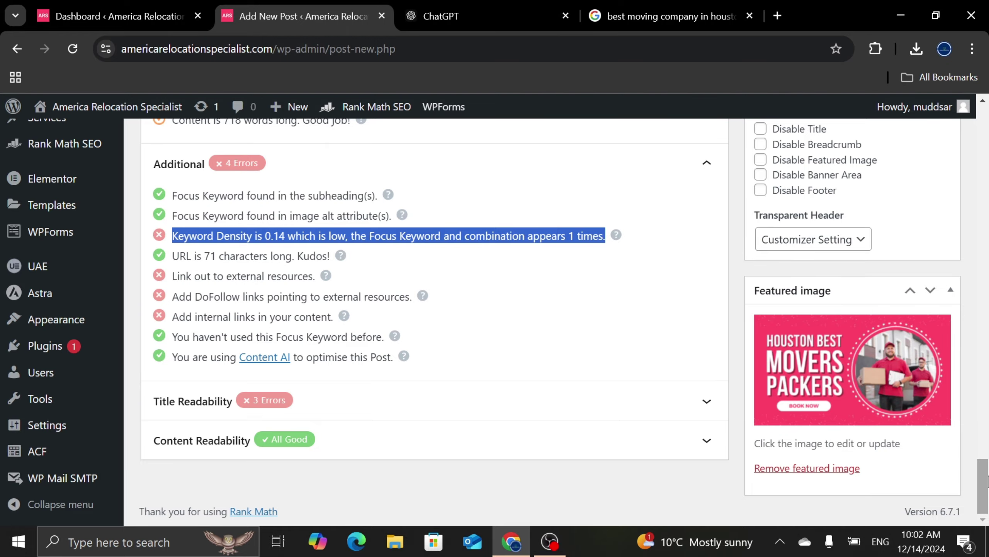
pyautogui.moveTo(987, 480); pyautogui.dragTo(988, 167)
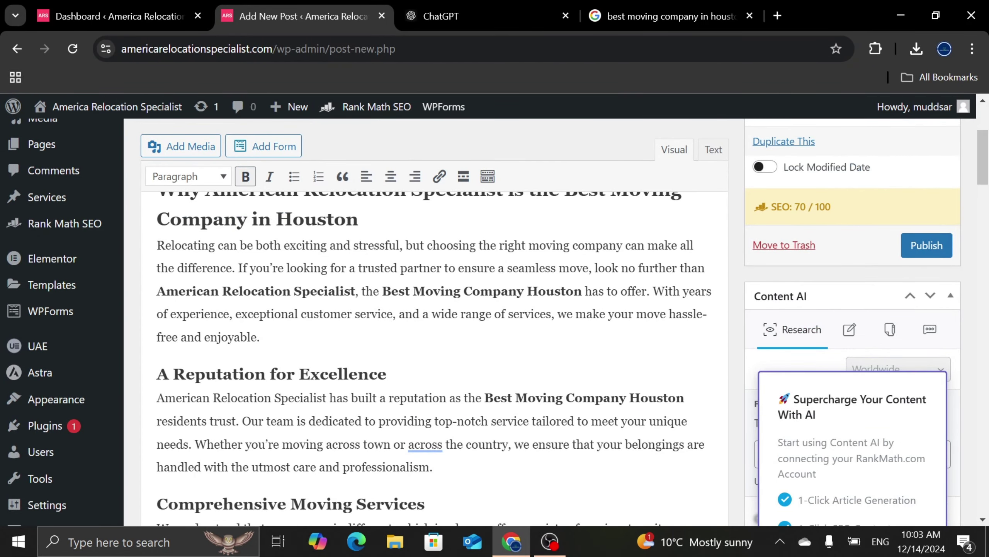
pyautogui.moveTo(988, 171); pyautogui.dragTo(988, 426)
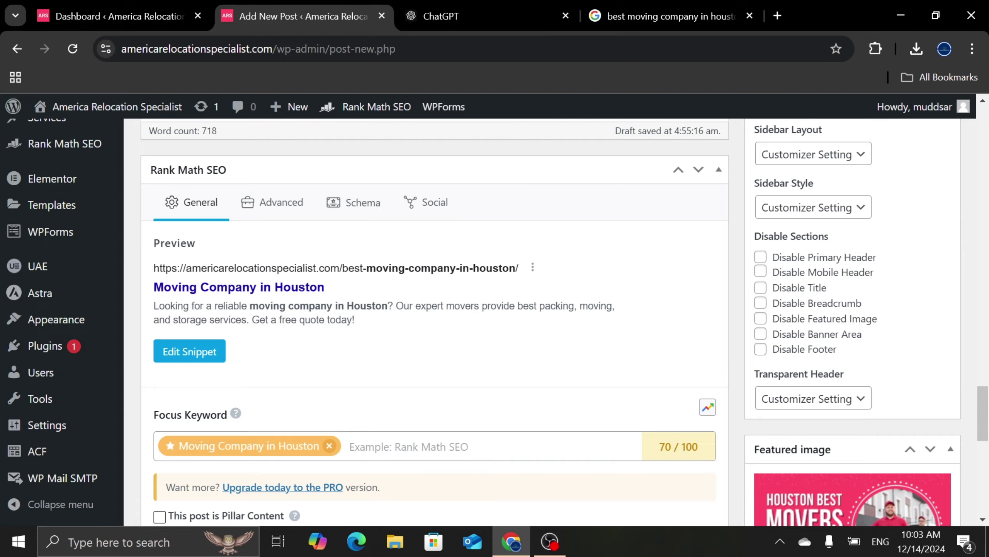
pyautogui.moveTo(984, 415); pyautogui.dragTo(987, 155)
pyautogui.click(256, 311)
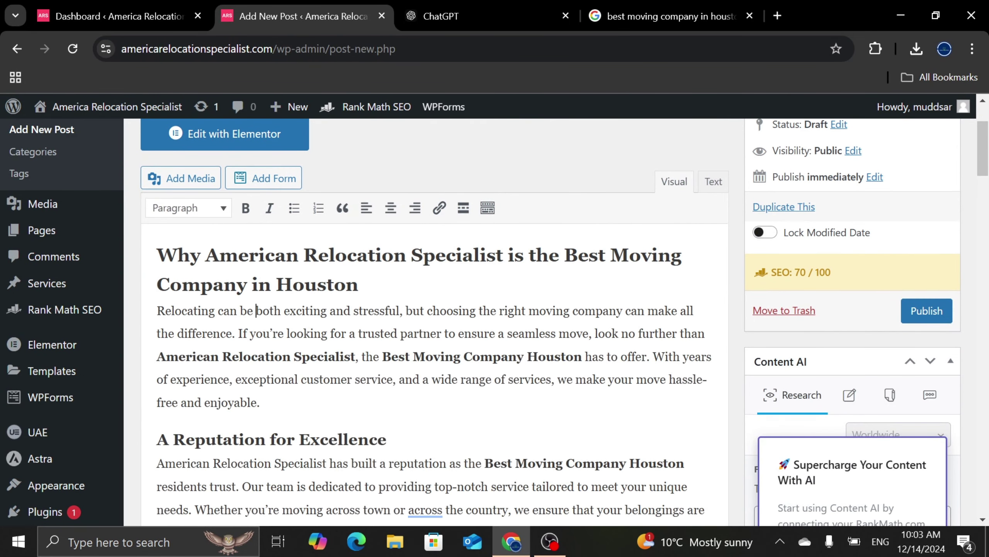
pyautogui.doubleClick(263, 284)
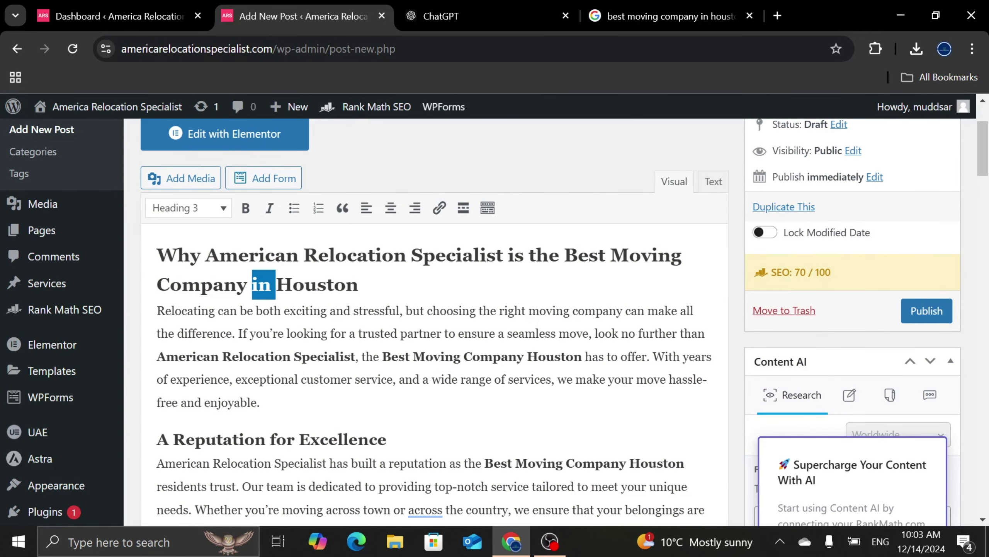
pyautogui.moveTo(381, 356); pyautogui.dragTo(582, 356)
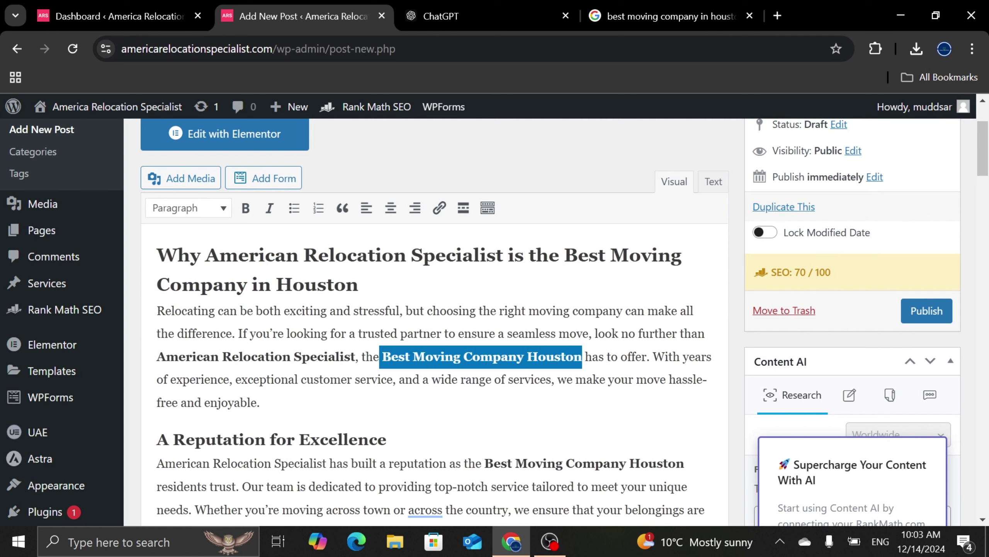
# Insert "in" into the first paragraph's bold keyword phrase so it reads "Best Moving Company in Houston".
pyautogui.click(528, 356)
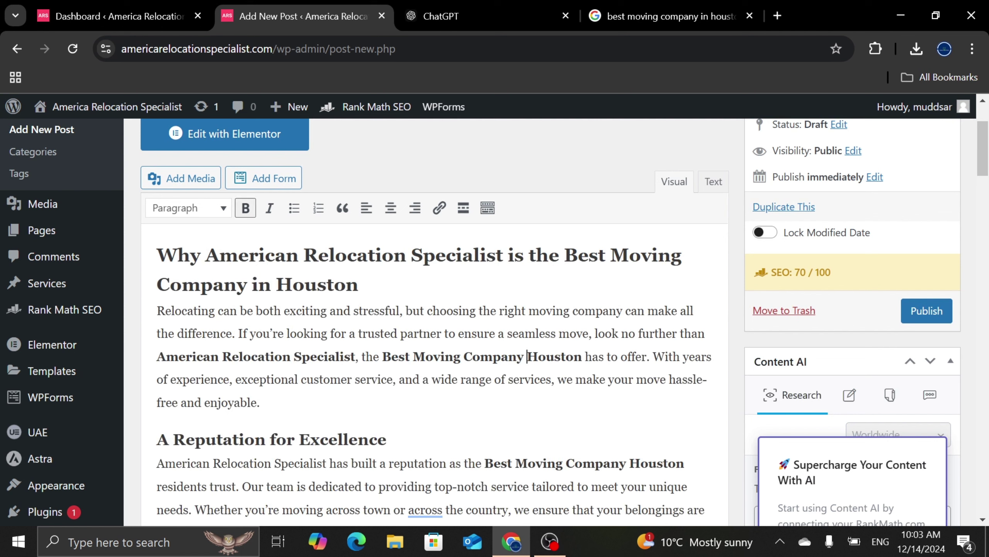
pyautogui.write('in')
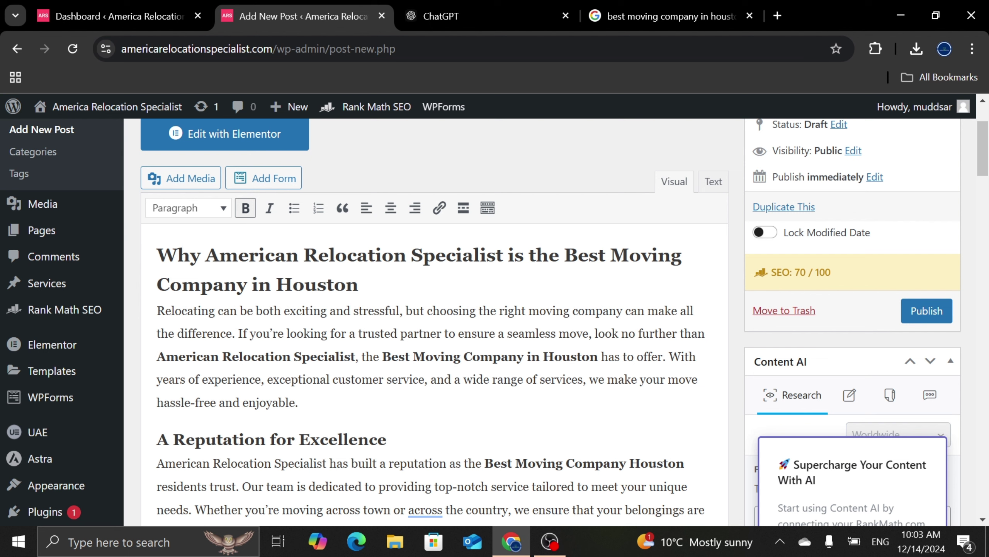
pyautogui.moveTo(382, 356); pyautogui.dragTo(598, 356)
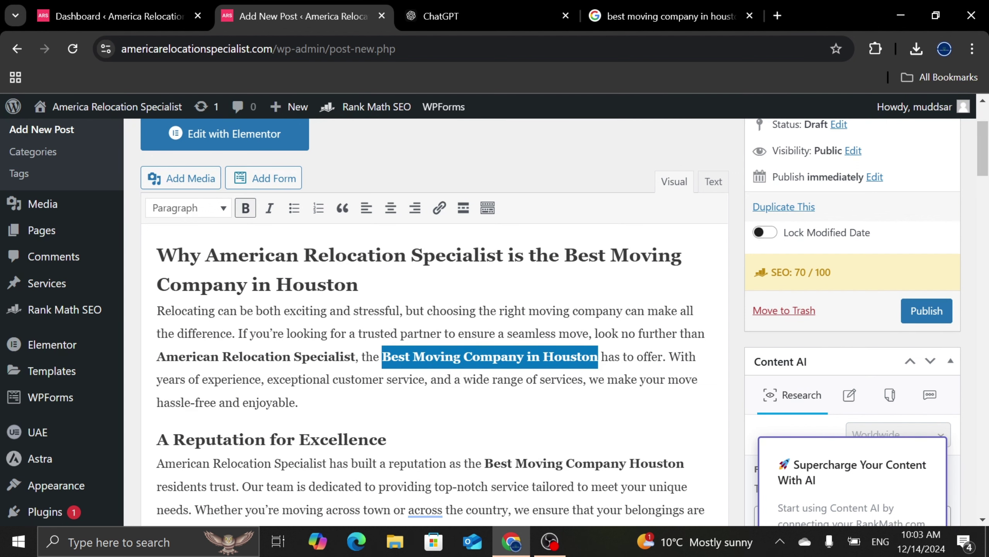
# Switch to ChatGPT and write the request "use h1 h2 and h3 headings and must include exact keyword phrase :".
pyautogui.click(427, 7)
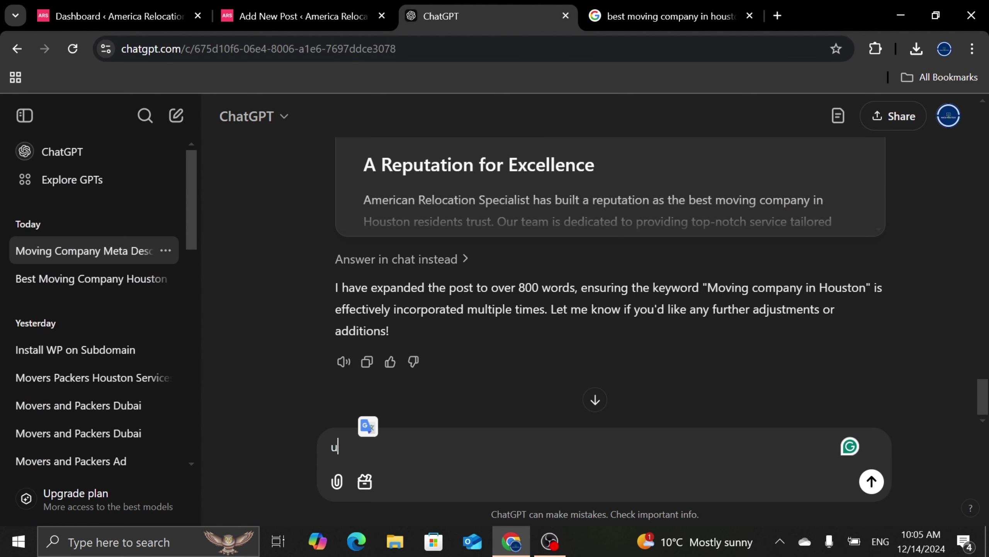
pyautogui.write('se')
pyautogui.press('BackSpace')
pyautogui.press('BackSpace')
pyautogui.press('BackSpace')
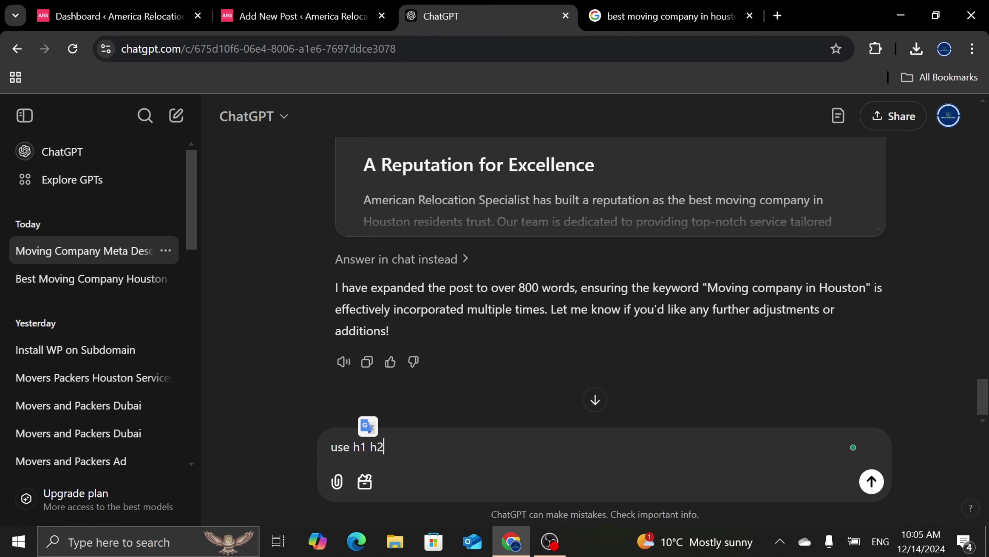
pyautogui.write('se h1 h2 and h3 headings a')
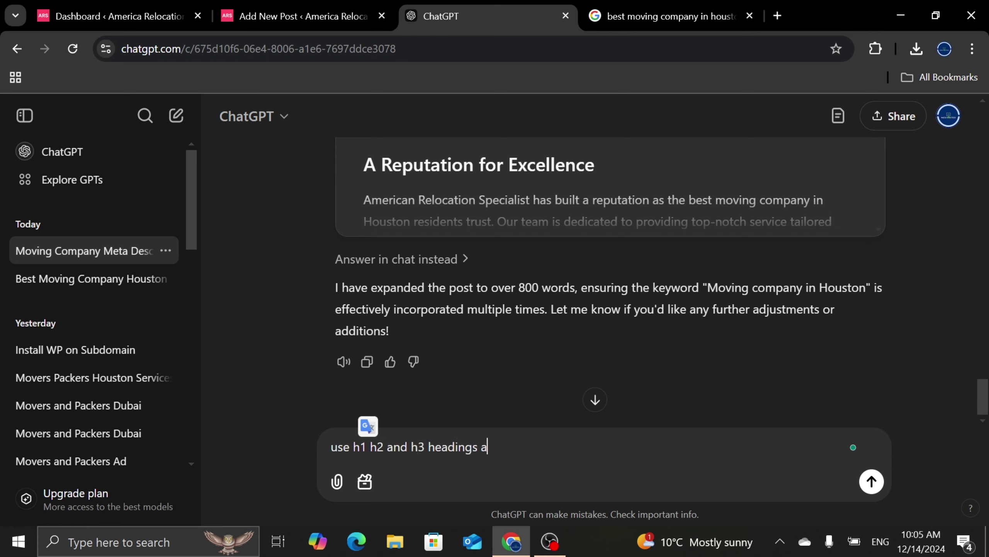
pyautogui.write('nd must include')
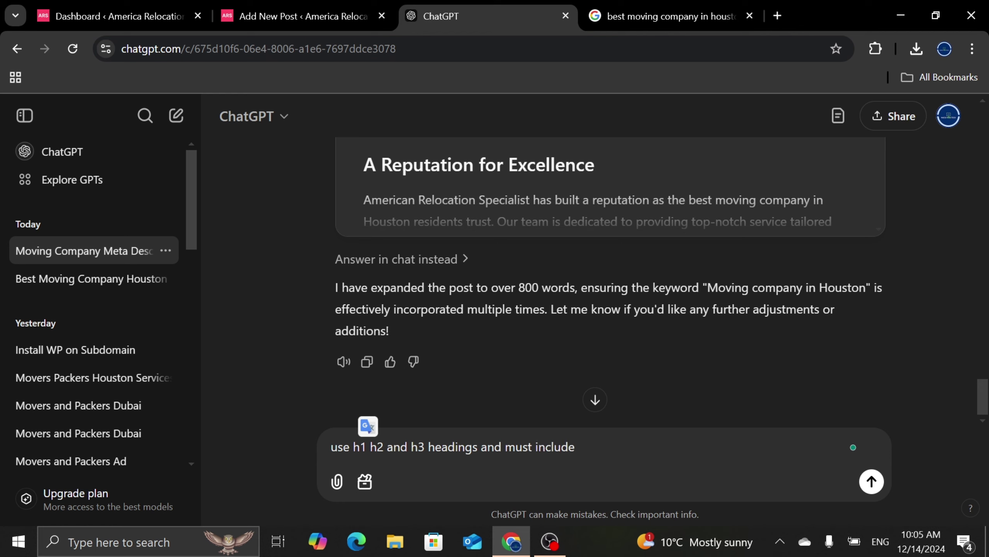
pyautogui.write(' exact keyword p')
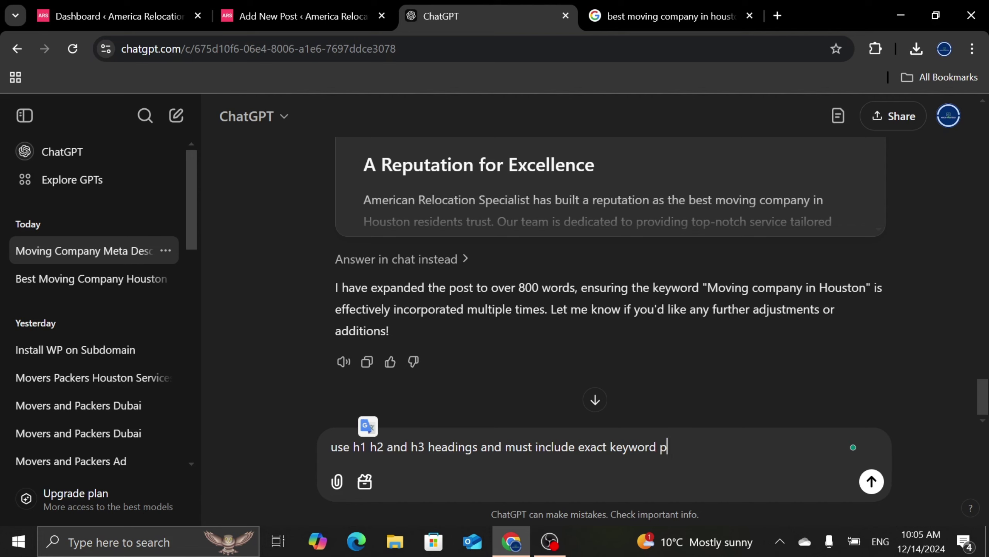
pyautogui.write('hrase :')
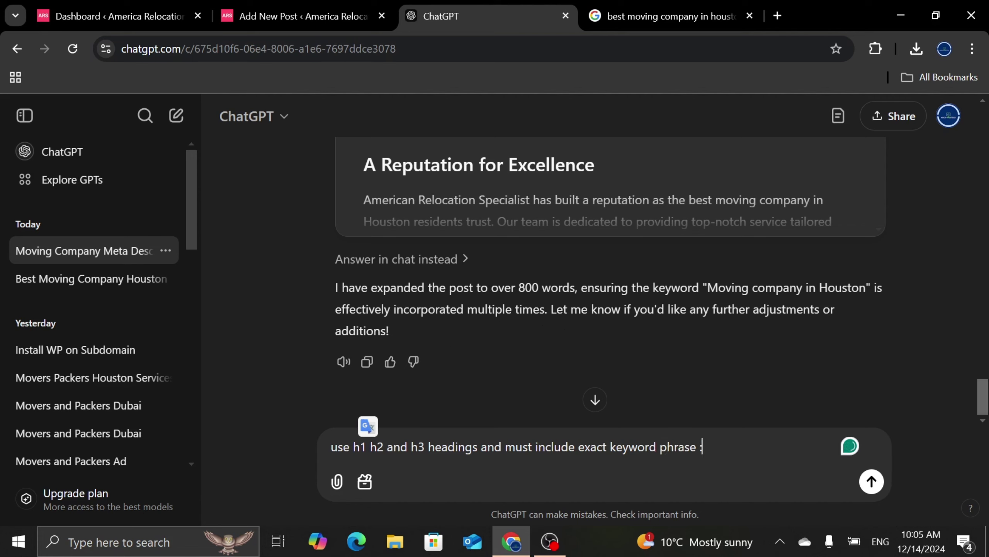
# Complete the request with the quoted phrase "Moving company in Houston" from the previous reply plus "more than 8 times", and submit it.
pyautogui.moveTo(708, 287); pyautogui.dragTo(864, 281)
pyautogui.hotkey('ctrl', 'c')
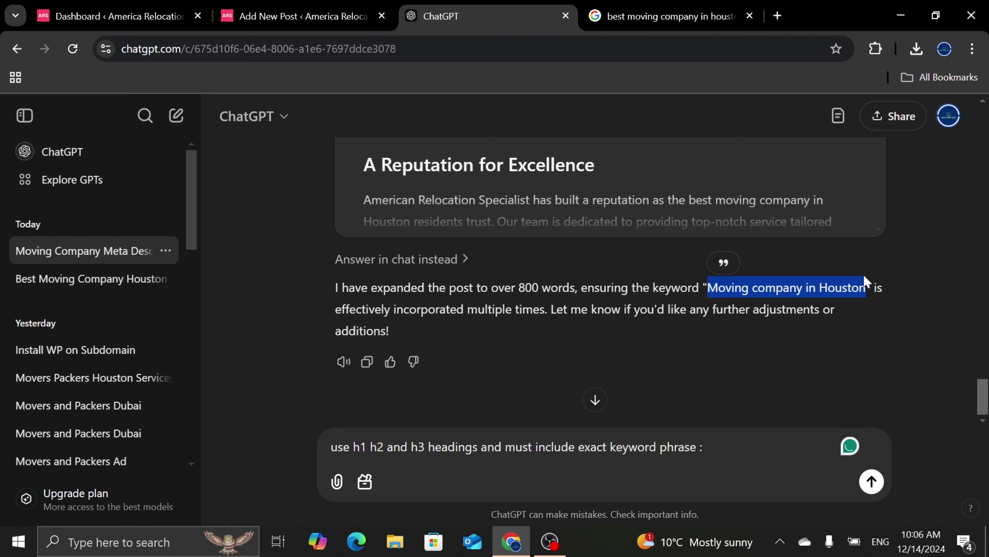
pyautogui.click(704, 447)
pyautogui.write('""')
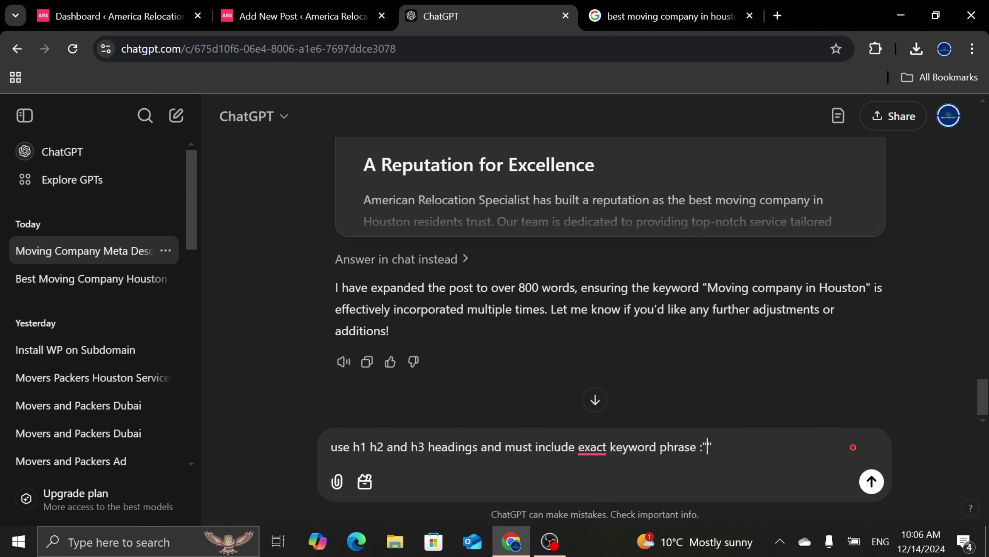
pyautogui.hotkey('ctrl', 'v')
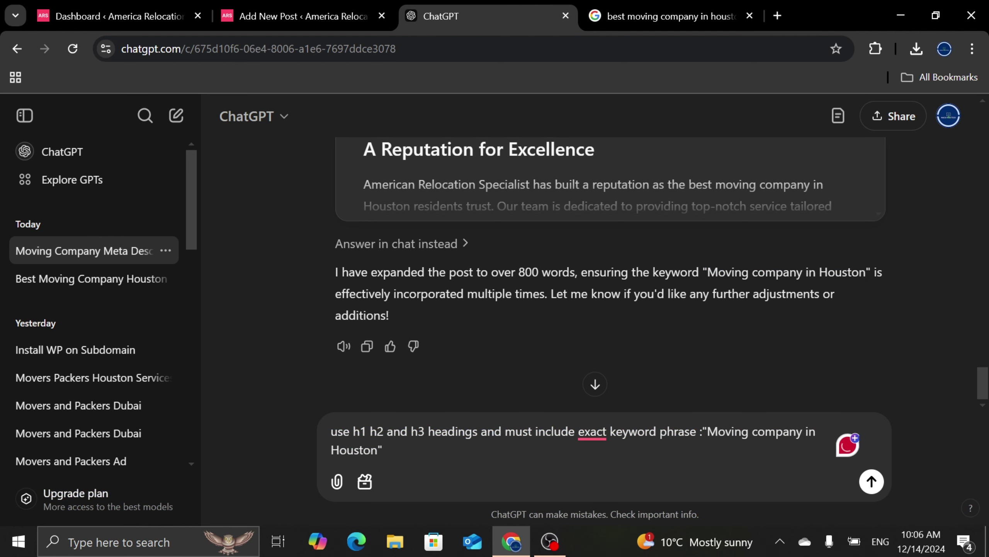
pyautogui.press('pagedown')
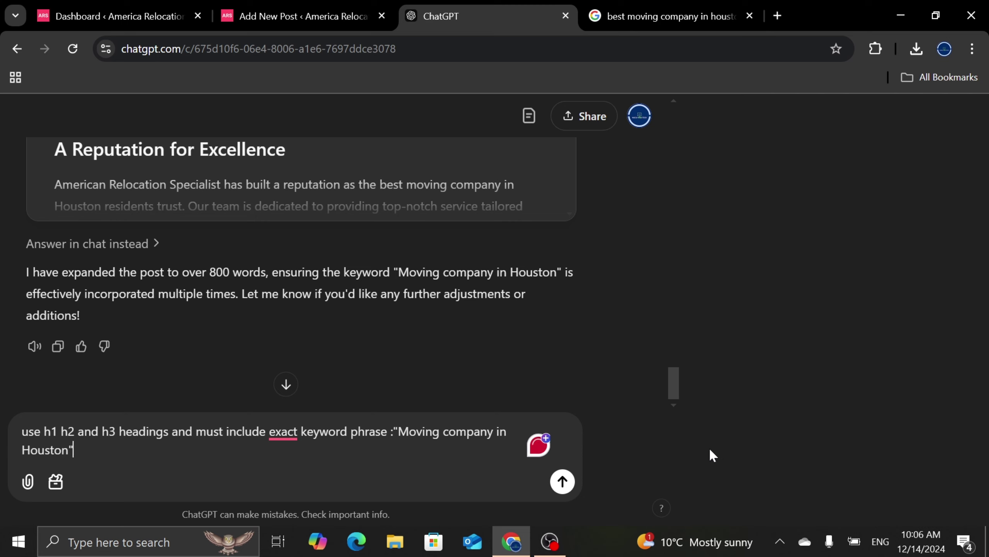
pyautogui.write('n')
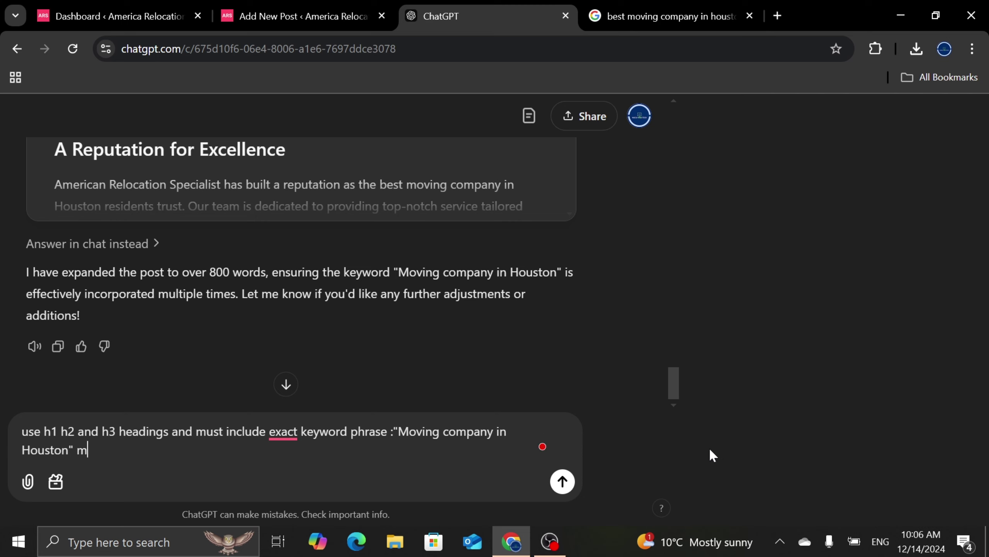
pyautogui.write('ore thanb')
pyautogui.write('times')
pyautogui.press('Return')
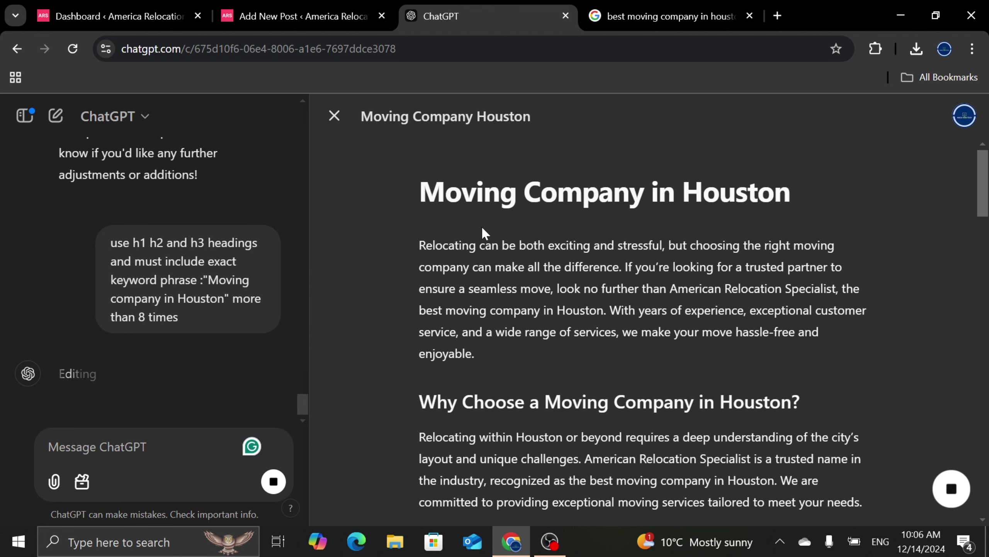
# Copy the entire revised article from ChatGPT and replace the WordPress post's content with it.
pyautogui.moveTo(985, 206); pyautogui.dragTo(988, 484)
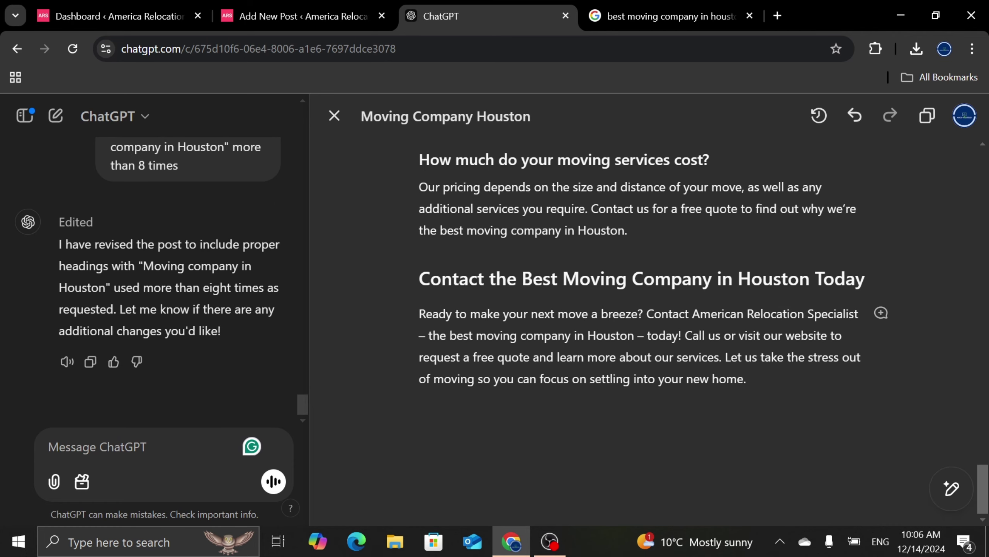
pyautogui.moveTo(749, 380); pyautogui.dragTo(418, 181)
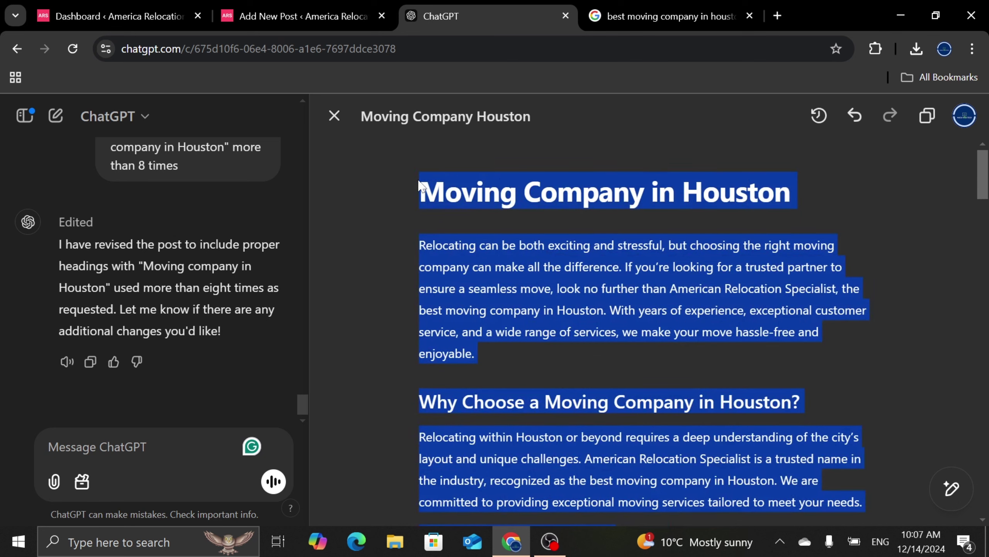
pyautogui.click(269, 12)
pyautogui.hotkey('ctrl', 'a')
pyautogui.press('BackSpace')
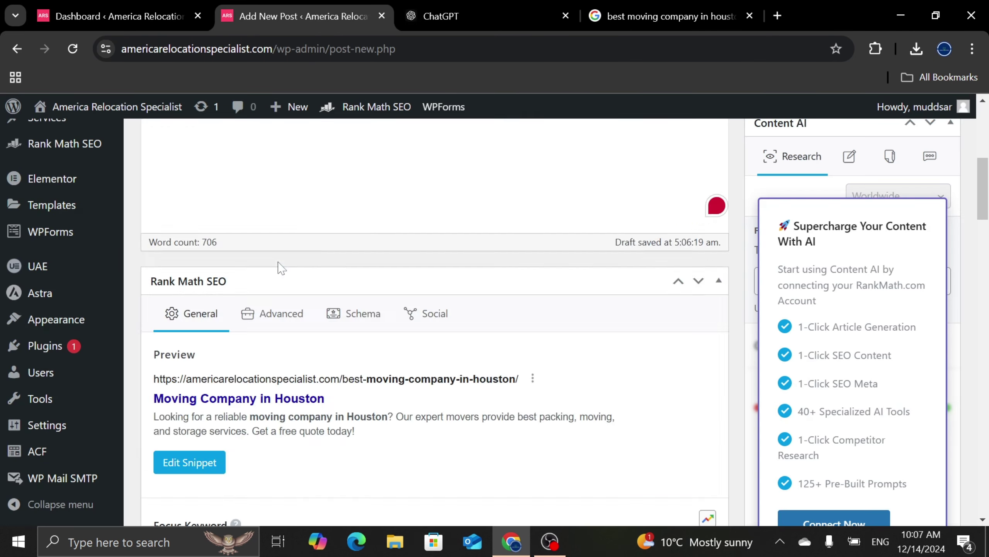
pyautogui.hotkey('ctrl', 'v')
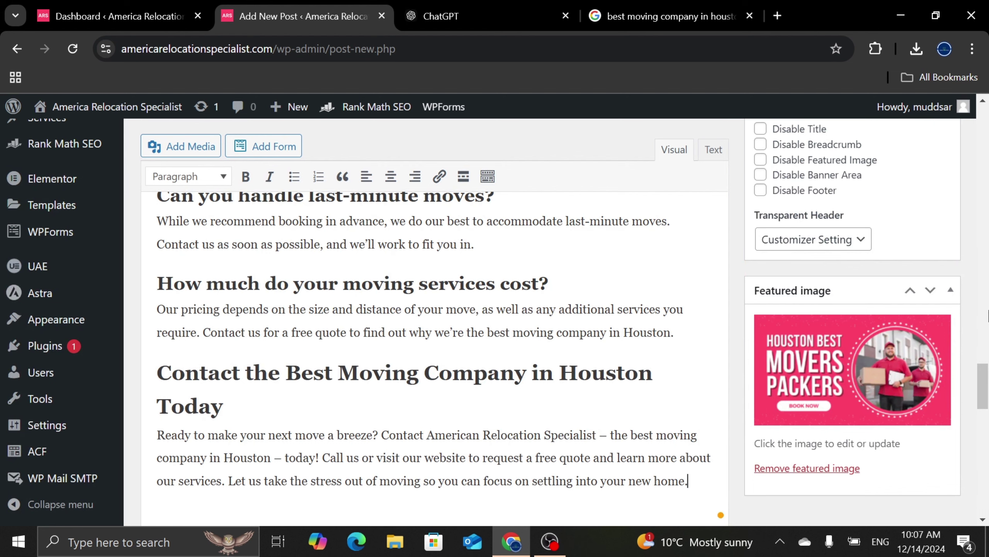
# Check Rank Math's additional SEO tests and add the line "Visit our Facebook Page!" below the post's last paragraph.
pyautogui.moveTo(988, 392); pyautogui.dragTo(988, 415)
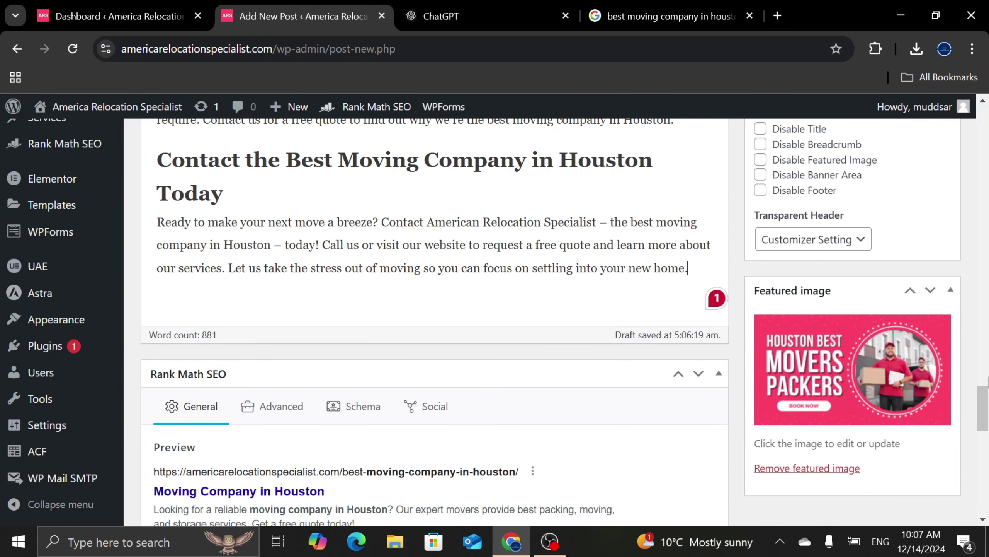
pyautogui.moveTo(987, 406); pyautogui.dragTo(988, 488)
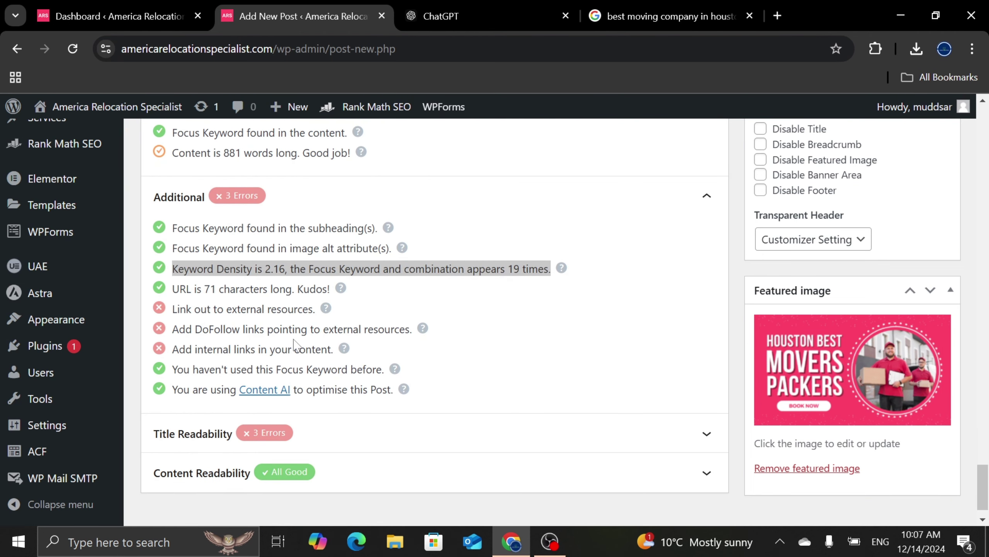
pyautogui.click(296, 283)
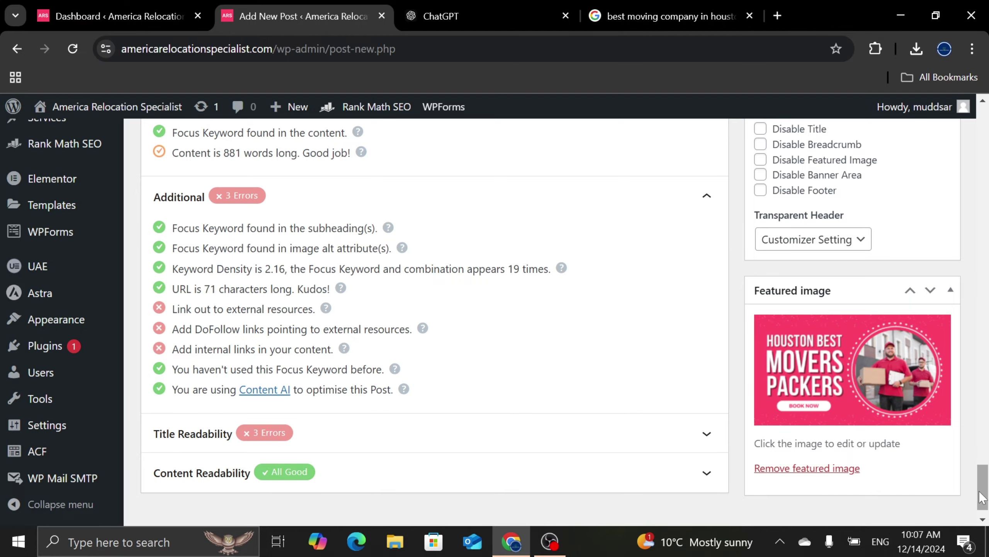
pyautogui.moveTo(985, 495); pyautogui.dragTo(986, 396)
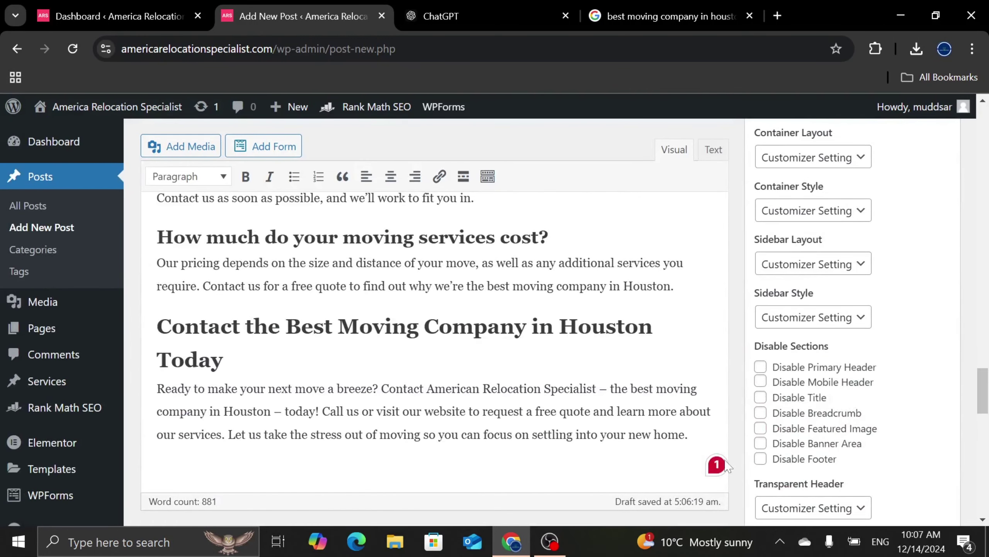
pyautogui.press('Return')
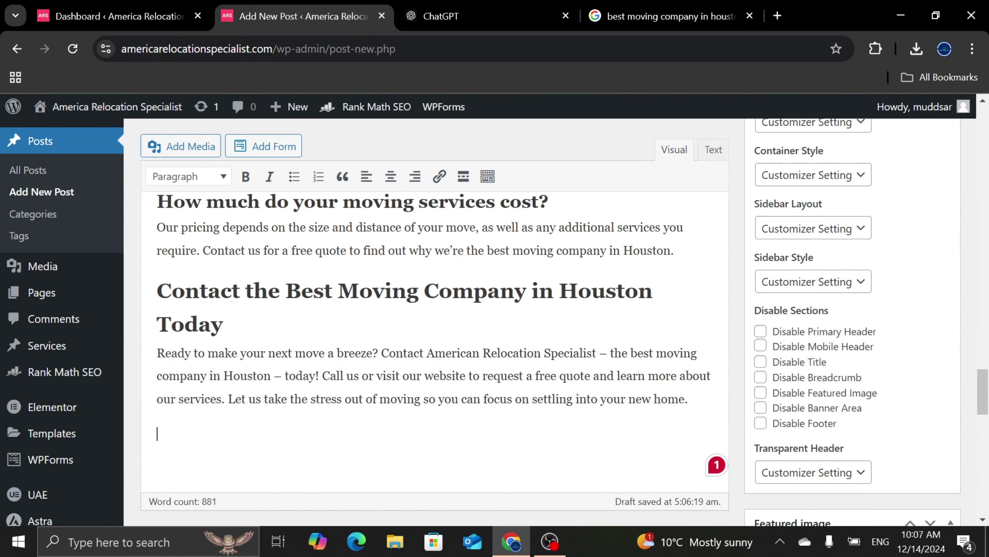
pyautogui.write('Visit')
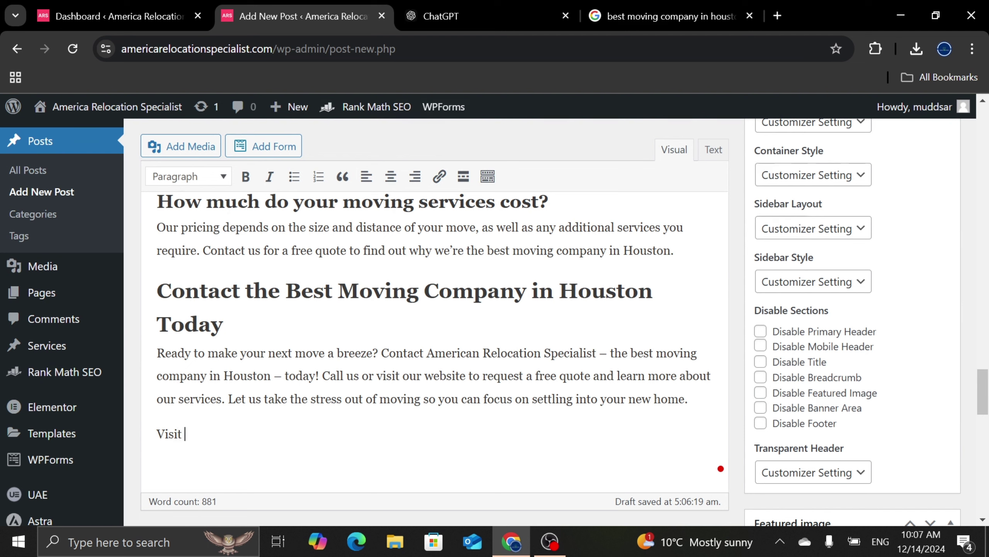
pyautogui.write(' our Facebook')
pyautogui.click(721, 468)
pyautogui.write('Page')
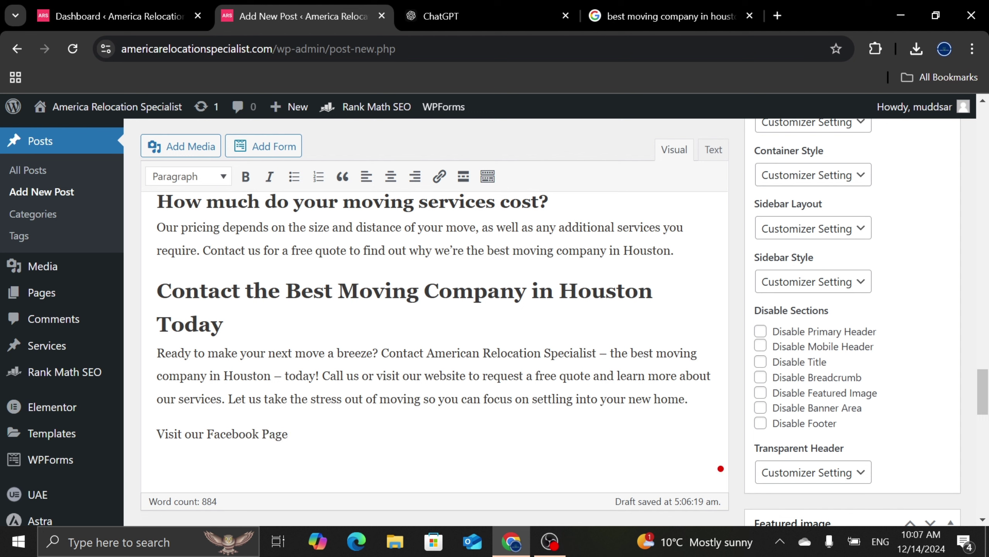
pyautogui.click(716, 465)
# Open the live site from the WordPress dashboard, follow its Facebook link and copy the Facebook page's URL.
pyautogui.moveTo(277, 49); pyautogui.dragTo(108, 49)
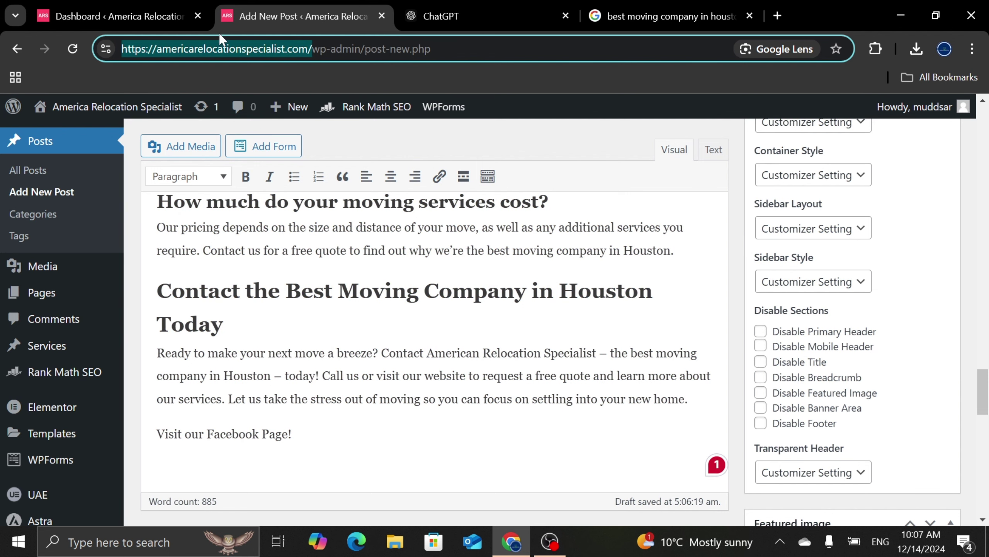
pyautogui.click(156, 24)
pyautogui.moveTo(66, 106)
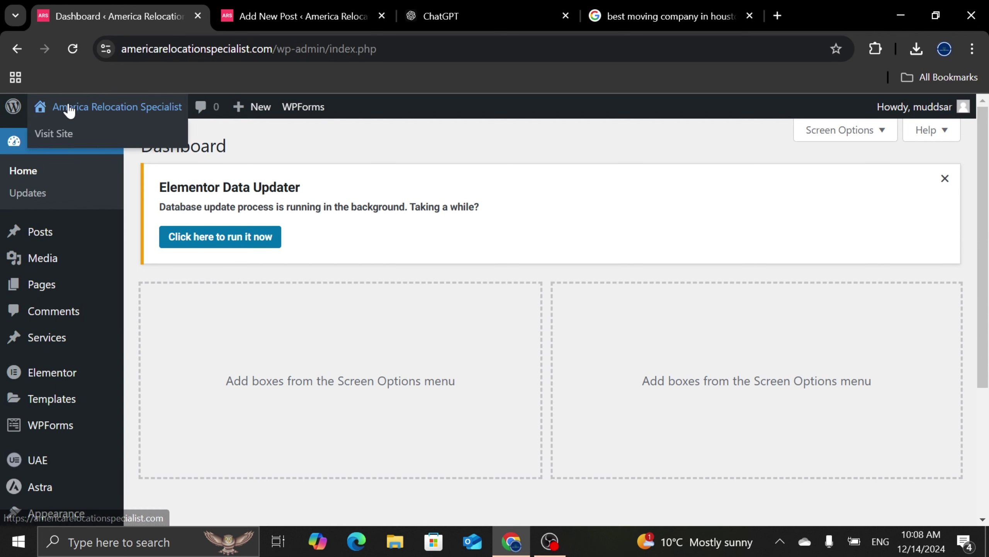
pyautogui.click(65, 132)
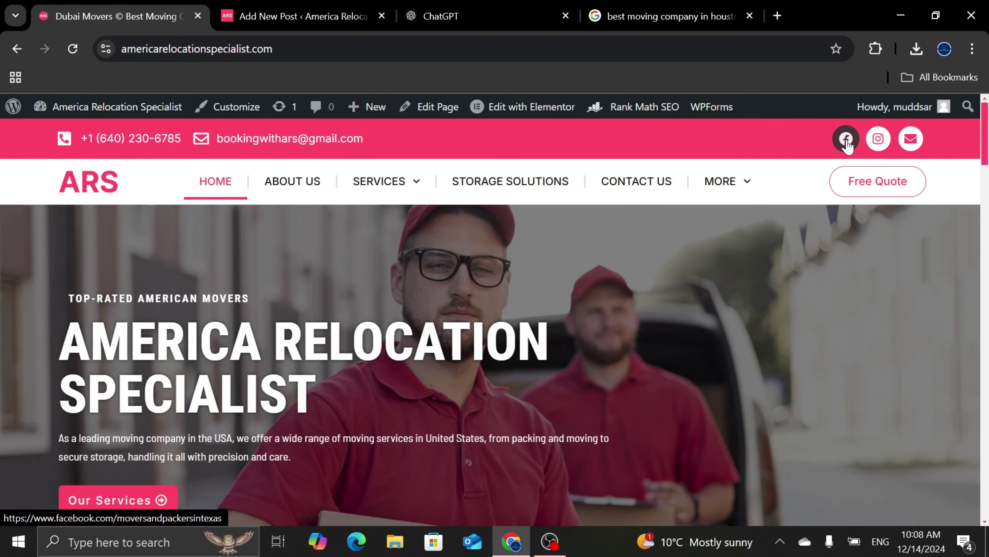
pyautogui.click(846, 140)
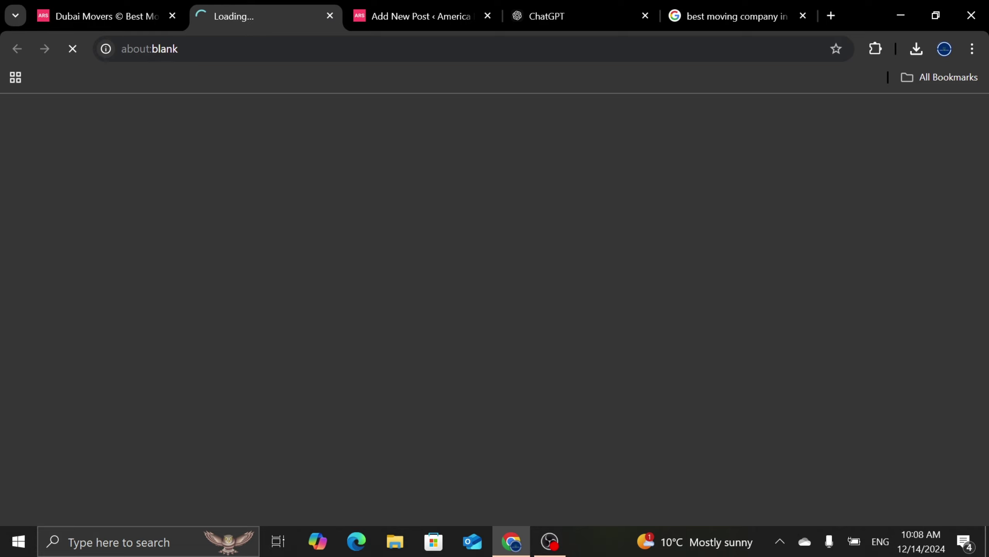
pyautogui.click(242, 49)
pyautogui.hotkey('ctrl', 'c')
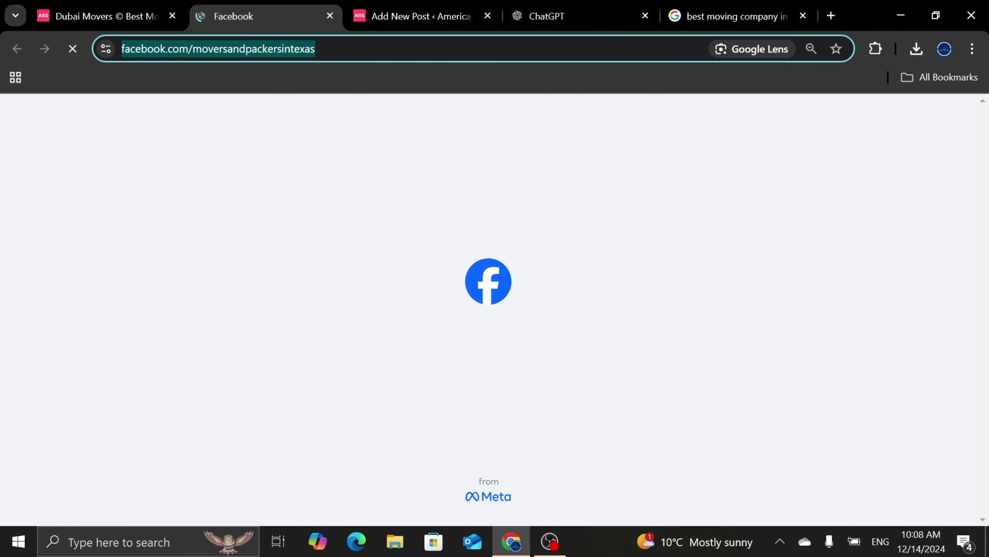
# Link the word "Facebook" in the post's closing line to the copied URL facebook.com/moversandpackersintexas.
pyautogui.click(419, 12)
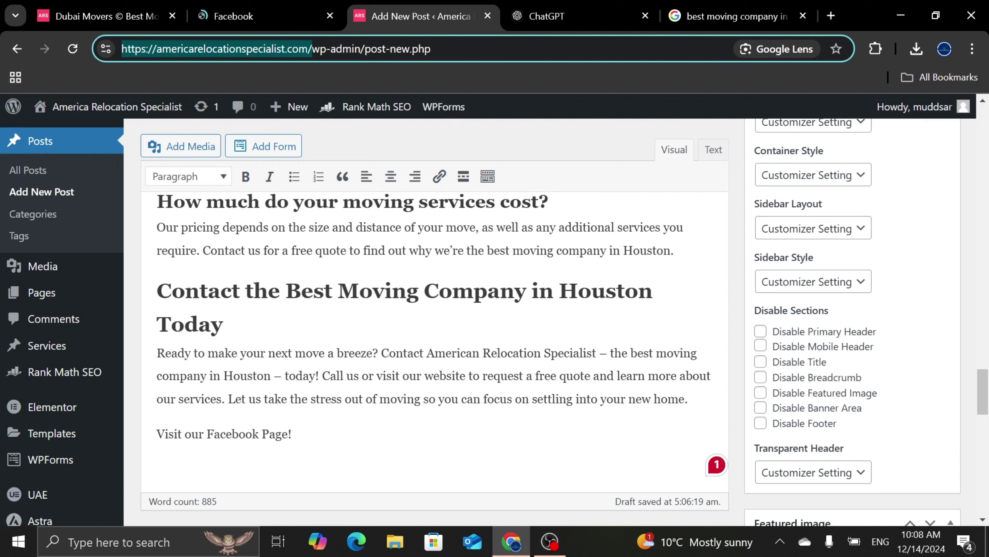
pyautogui.doubleClick(234, 434)
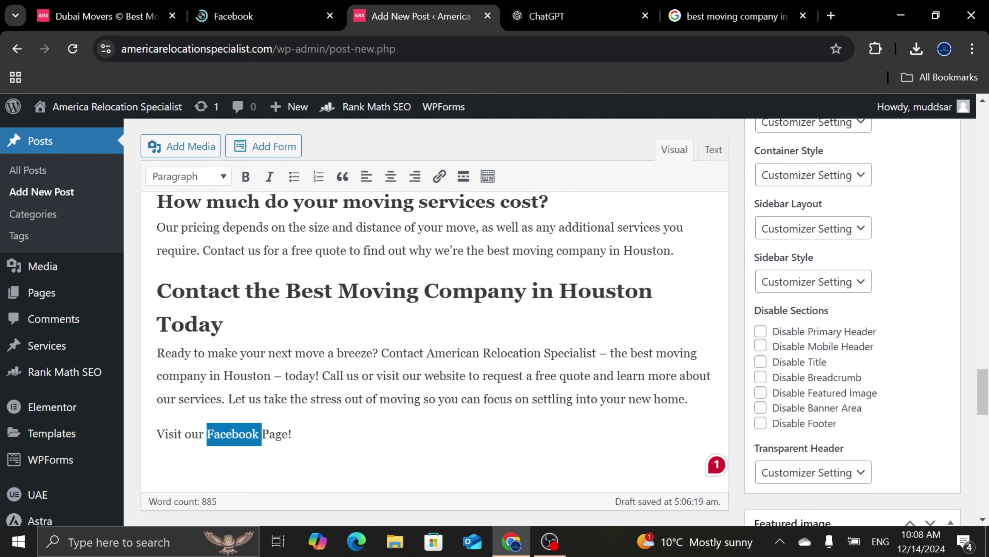
pyautogui.click(439, 177)
pyautogui.hotkey('ctrl', 'v')
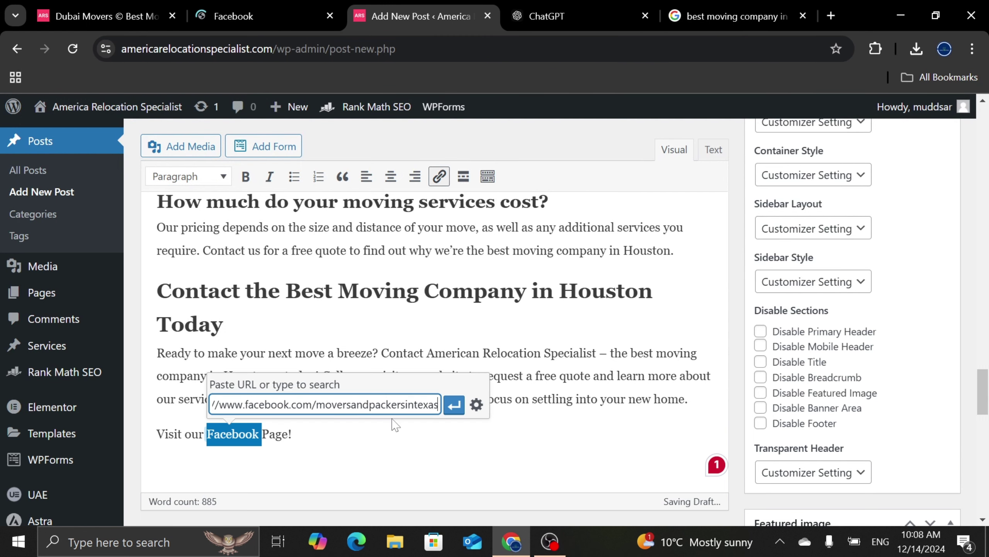
pyautogui.click(453, 405)
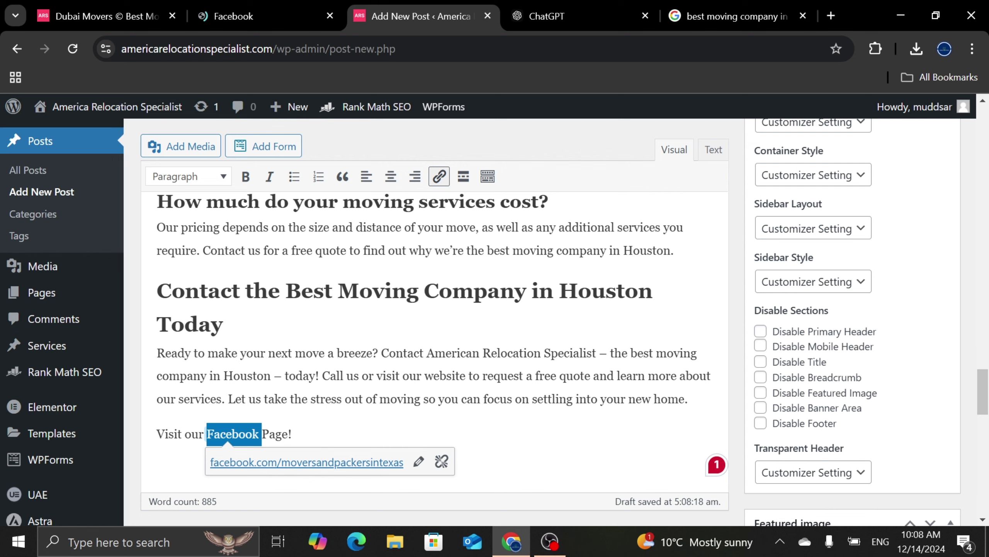
pyautogui.click(293, 434)
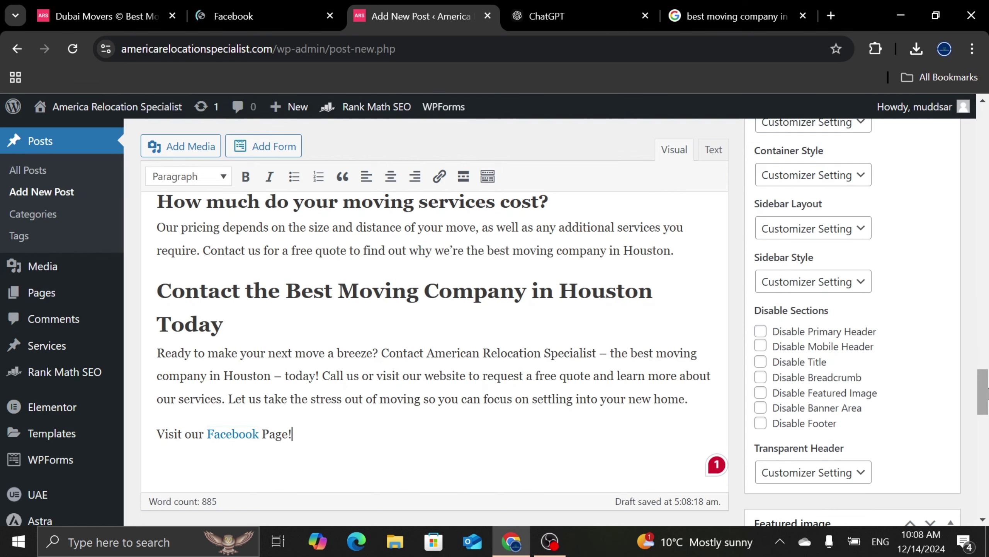
pyautogui.scroll(-7, 987, 364)
pyautogui.scroll(-8, 987, 458)
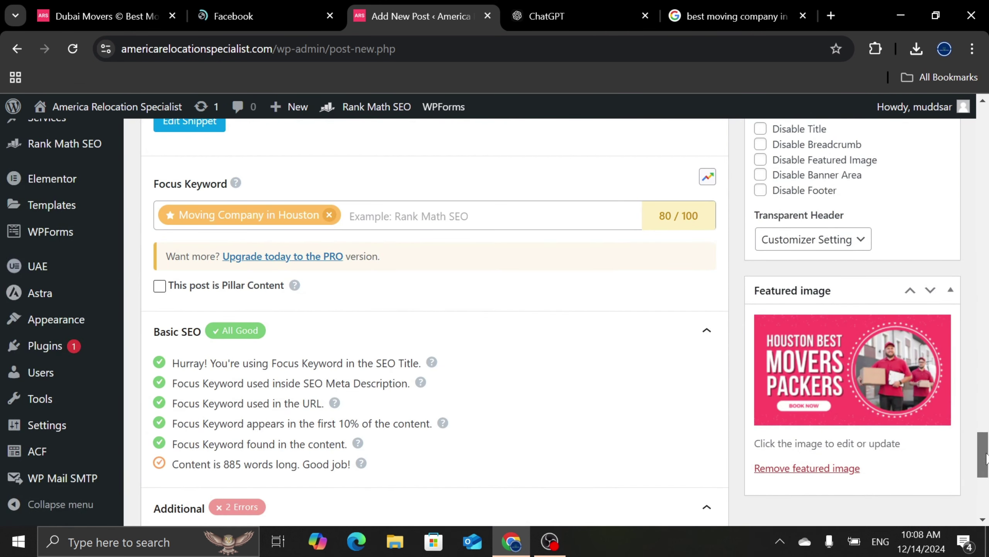
pyautogui.scroll(-8, 983, 430)
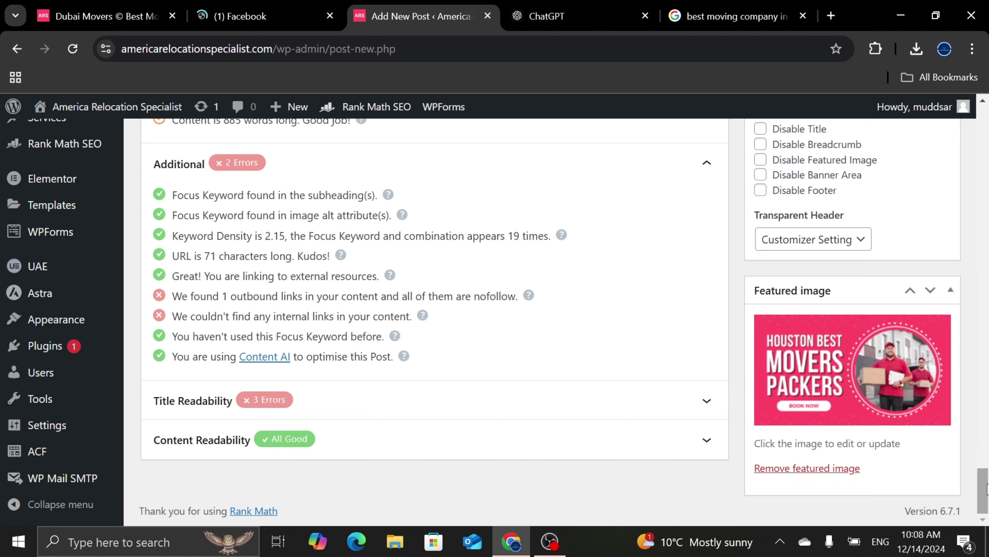
pyautogui.moveTo(986, 488); pyautogui.dragTo(988, 337)
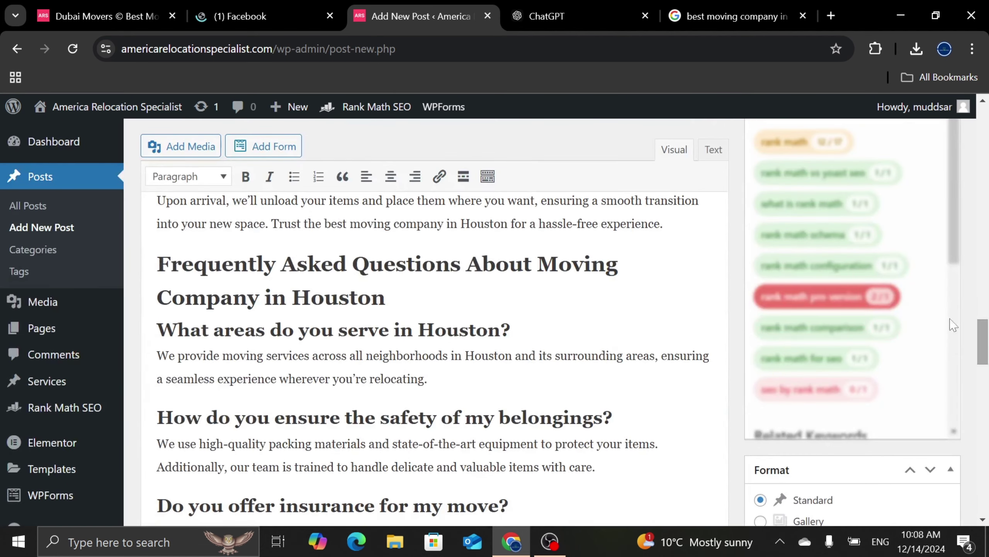
pyautogui.moveTo(274, 50); pyautogui.dragTo(80, 43)
pyautogui.hotkey('ctrl', 'c')
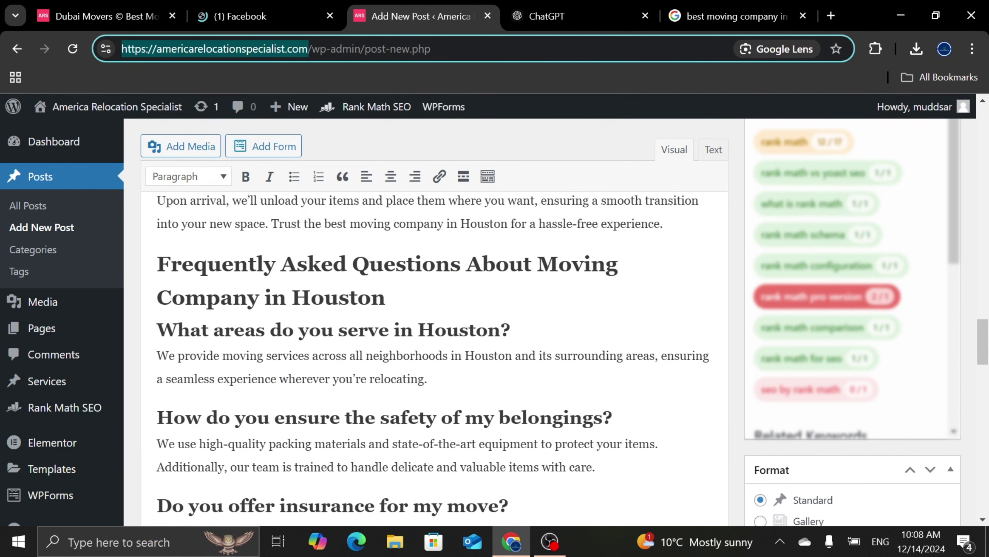
pyautogui.click(358, 297)
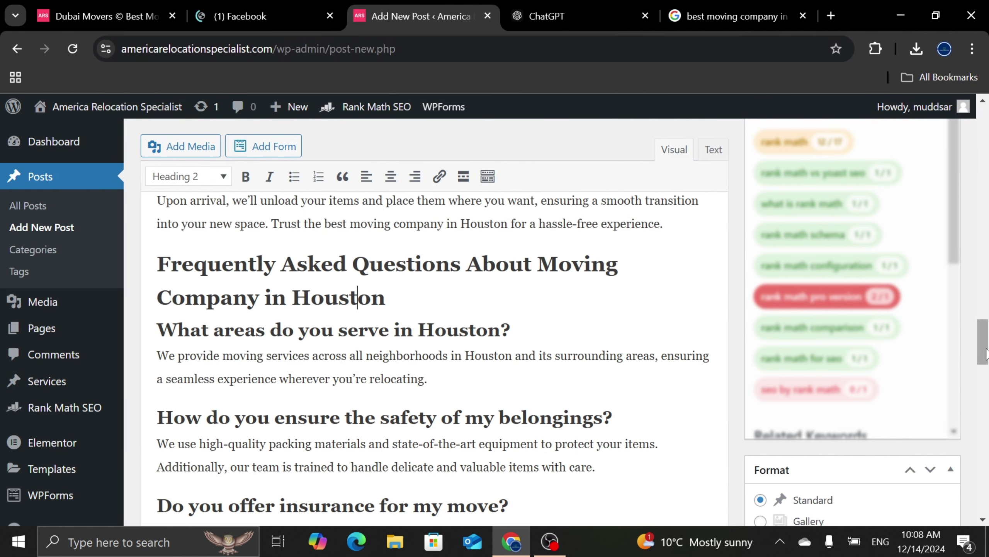
# Correct "American Relocation Specialist" to "America Relocation Specialist" in the paragraph under "Why Choose a Moving Company in Houston?".
pyautogui.moveTo(984, 343); pyautogui.dragTo(988, 142)
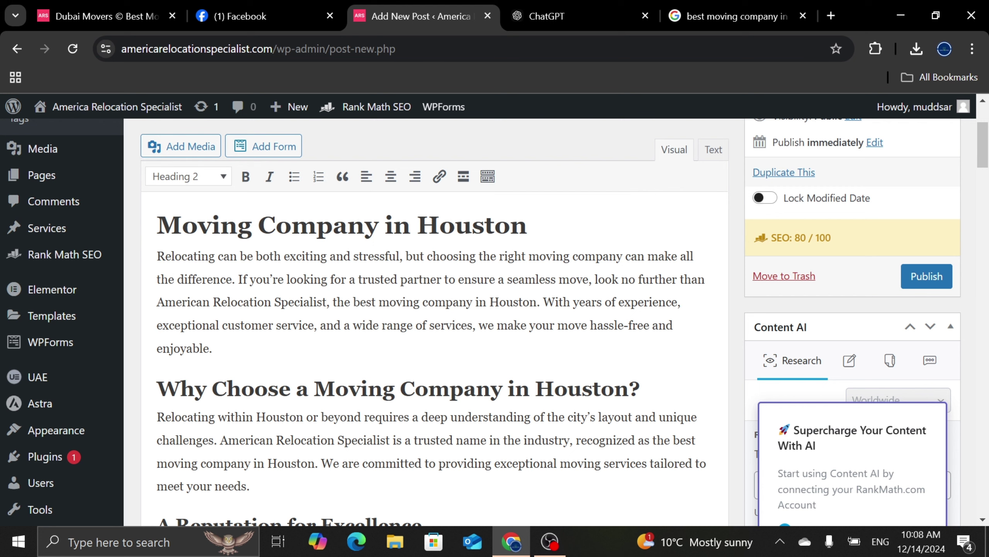
pyautogui.click(321, 417)
pyautogui.moveTo(220, 439); pyautogui.dragTo(389, 440)
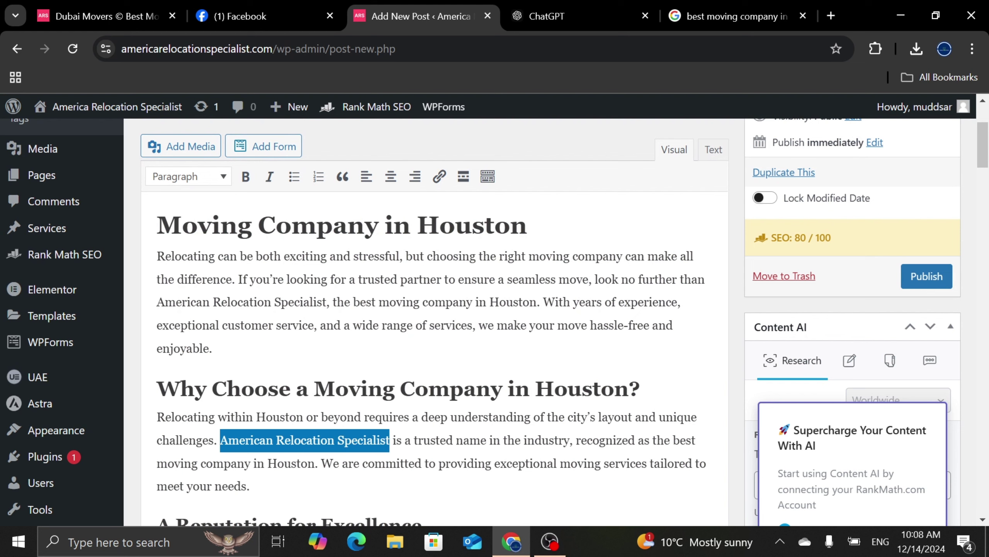
pyautogui.click(274, 440)
pyautogui.press('BackSpace')
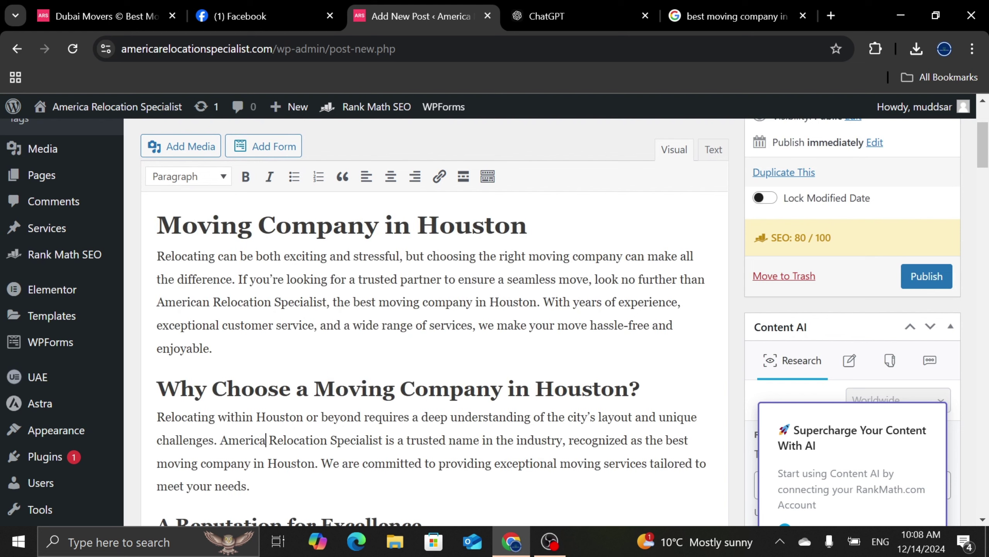
pyautogui.moveTo(383, 439); pyautogui.dragTo(220, 440)
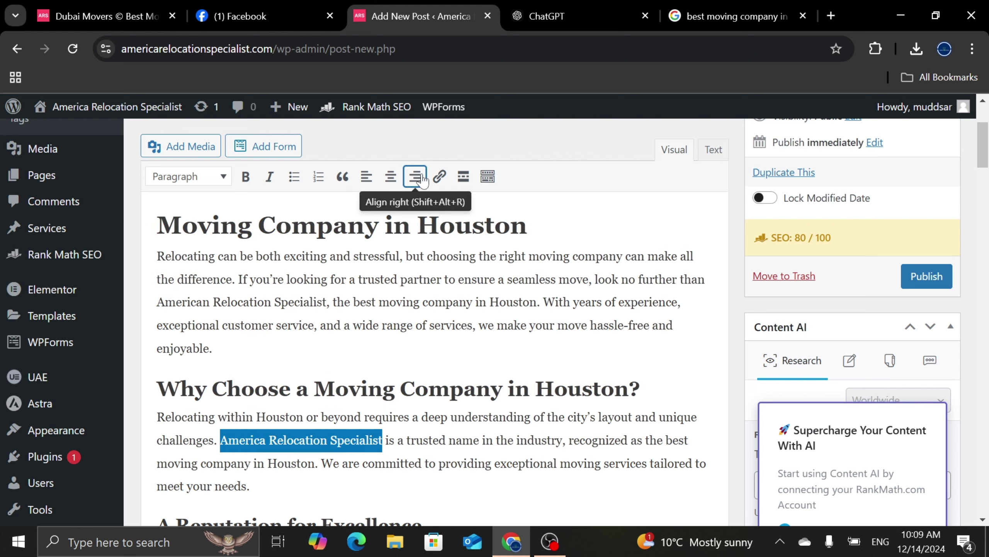
pyautogui.click(439, 176)
pyautogui.hotkey('ctrl', 'v')
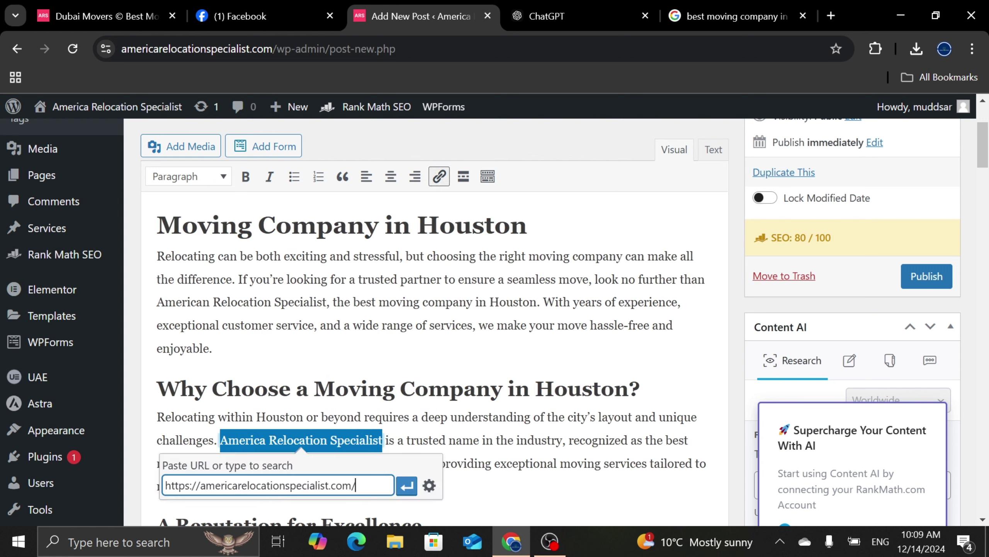
pyautogui.click(406, 487)
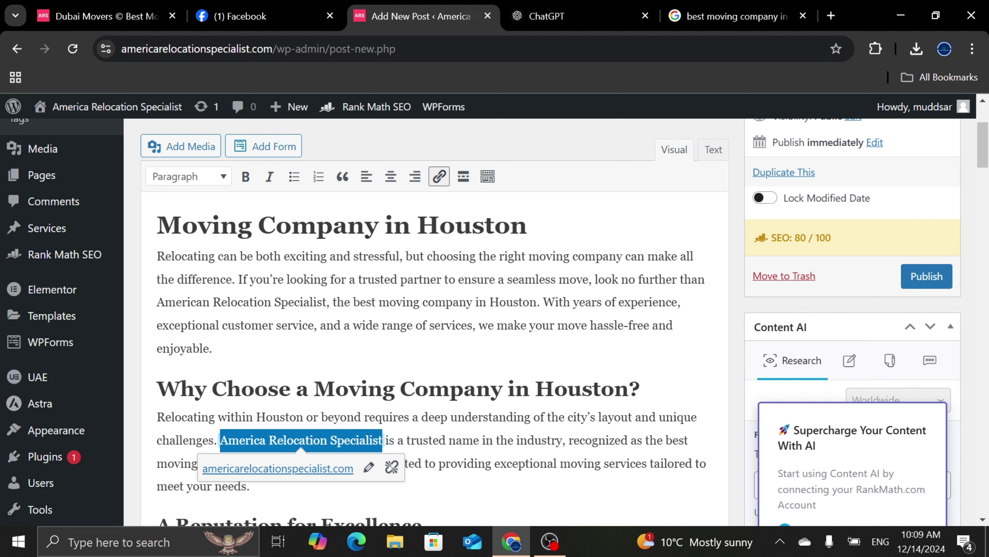
pyautogui.click(411, 440)
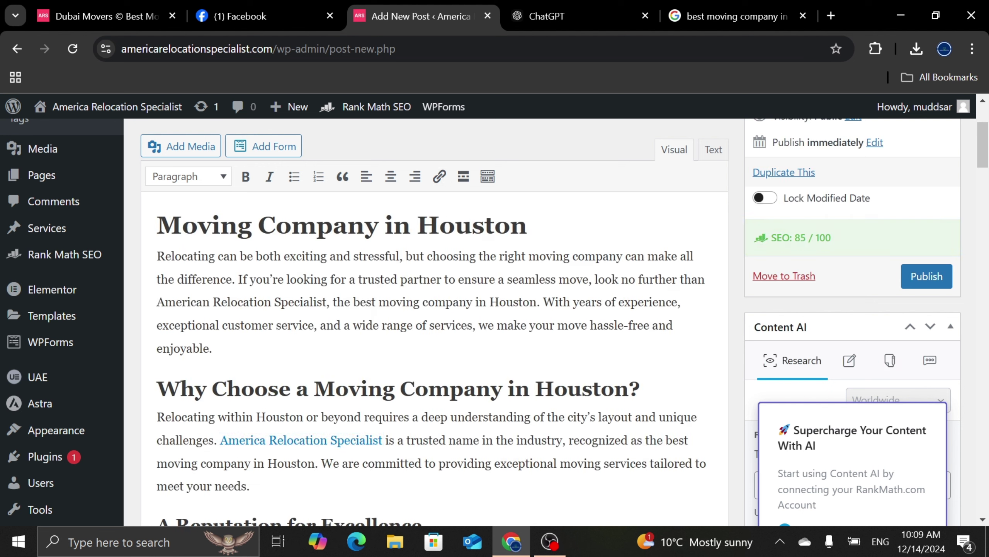
# Add the line "Save 30% on your first Move, Click here to request an online quote today." below the introductory paragraph.
pyautogui.moveTo(377, 302); pyautogui.dragTo(213, 348)
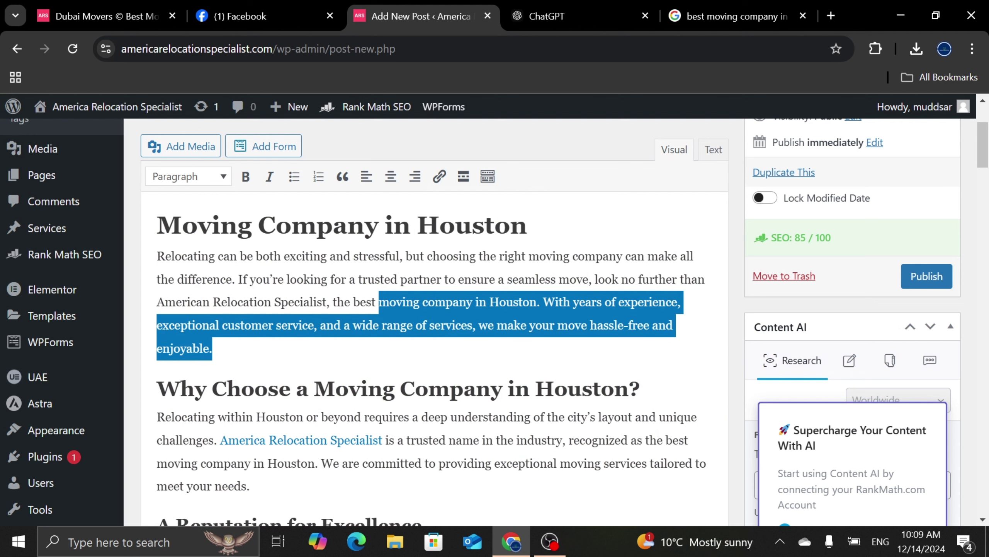
pyautogui.click(213, 348)
pyautogui.press('Return')
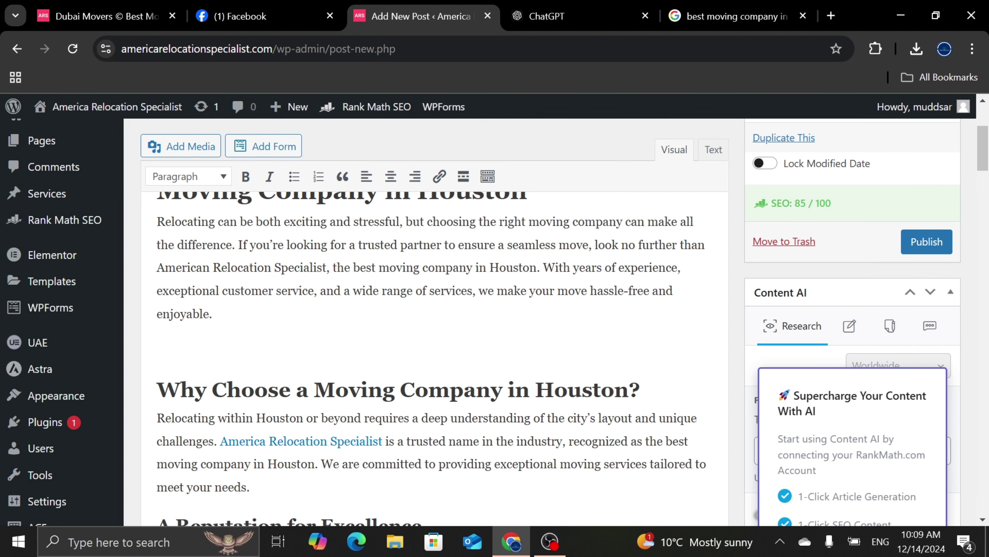
pyautogui.write('Save 30% on your')
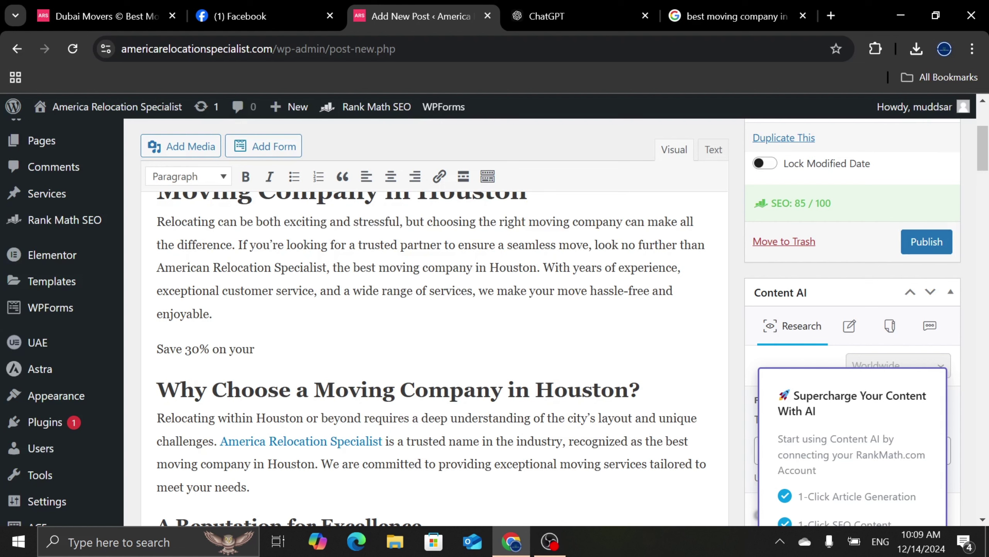
pyautogui.write(' first Move, Click here to get free')
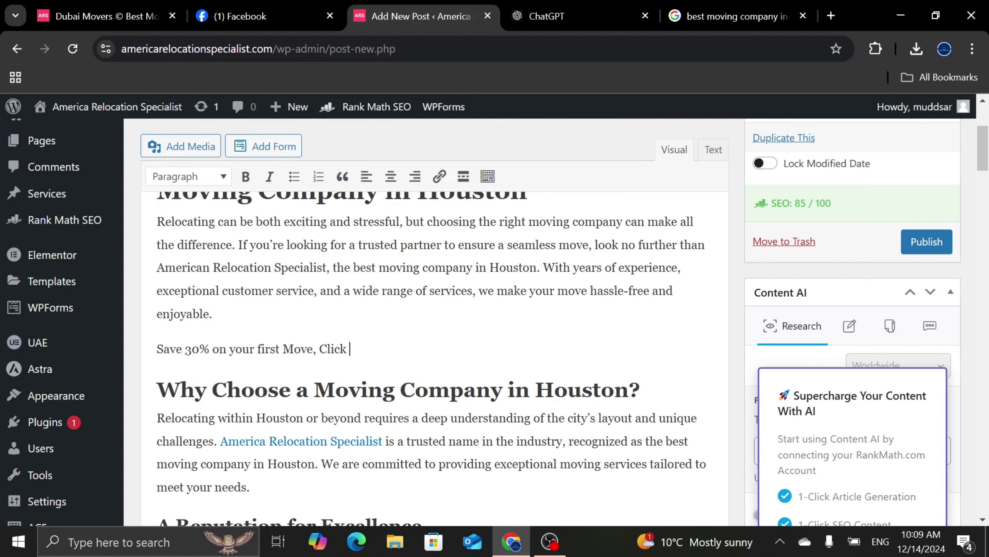
pyautogui.press('BackSpace')
pyautogui.press('BackSpace')
pyautogui.press('BackSpace')
pyautogui.press('BackSpace')
pyautogui.press('BackSpace')
pyautogui.press('BackSpace')
pyautogui.press('BackSpace')
pyautogui.press('BackSpace')
pyautogui.write('request an online quote today')
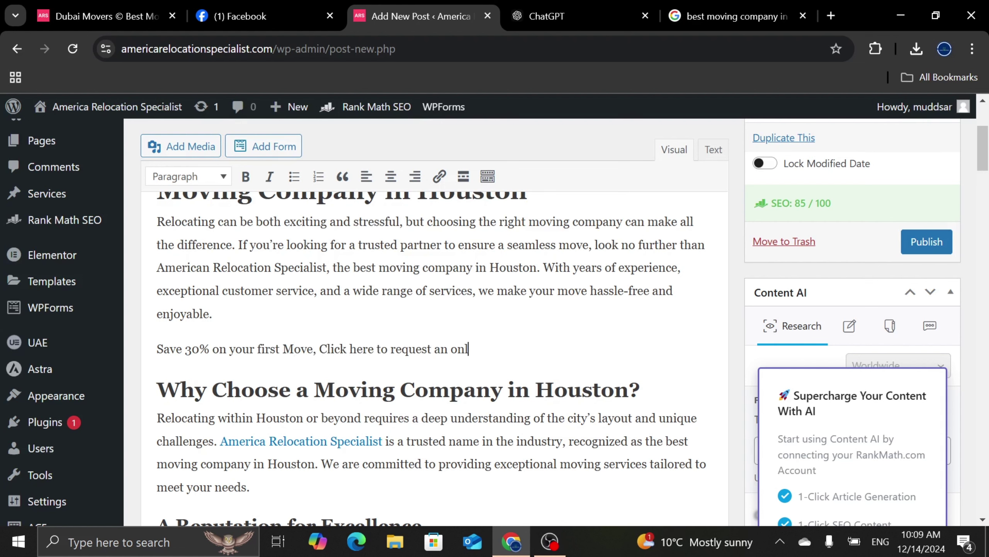
pyautogui.press('BackSpace')
pyautogui.press('BackSpace')
pyautogui.press('BackSpace')
pyautogui.press('BackSpace')
pyautogui.write('oday')
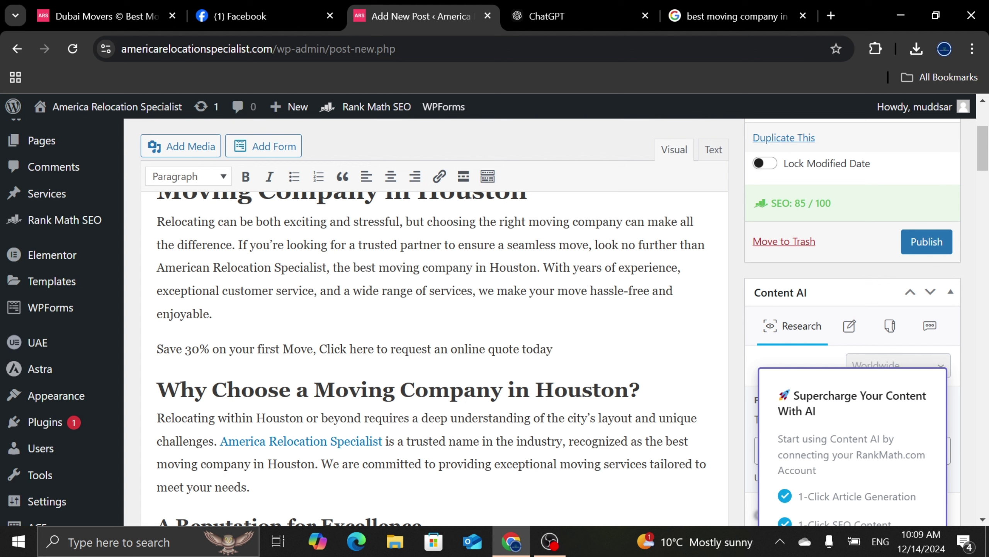
pyautogui.write('.')
# Make the entire "Save 30% on your first Move" line bold.
pyautogui.hotkey('shift', 'Left')
pyautogui.hotkey('shift', 'Left')
pyautogui.hotkey('shift', 'Left')
pyautogui.hotkey('shift', 'Left')
pyautogui.hotkey('shift', 'Left')
pyautogui.hotkey('shift', 'Left')
pyautogui.hotkey('shift', 'Left')
pyautogui.hotkey('shift', 'Left')
pyautogui.hotkey('shift', 'Left')
pyautogui.hotkey('shift', 'Left')
pyautogui.hotkey('shift', 'Left')
pyautogui.hotkey('shift', 'Left')
pyautogui.hotkey('shift', 'Left')
pyautogui.hotkey('shift', 'Left')
pyautogui.hotkey('shift', 'Left')
pyautogui.hotkey('shift', 'Left')
pyautogui.hotkey('shift', 'Left')
pyautogui.hotkey('shift', 'Left')
pyautogui.hotkey('shift', 'Left')
pyautogui.hotkey('shift', 'Left')
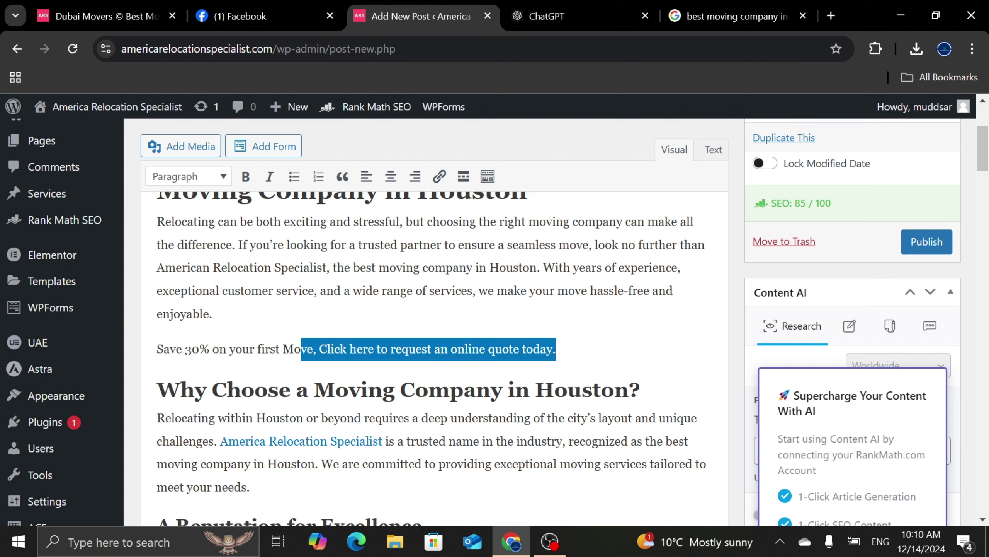
pyautogui.hotkey('ctrl', 'b')
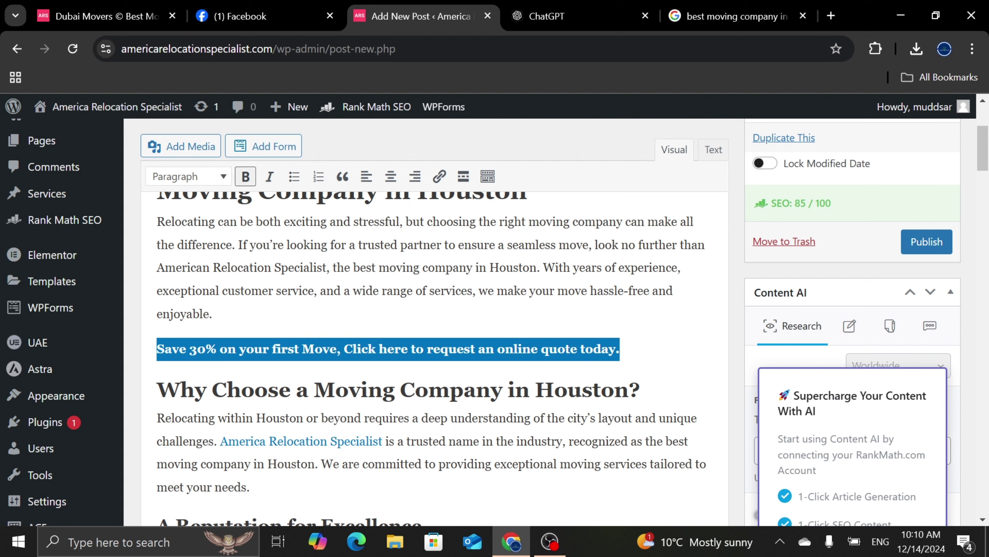
pyautogui.click(179, 348)
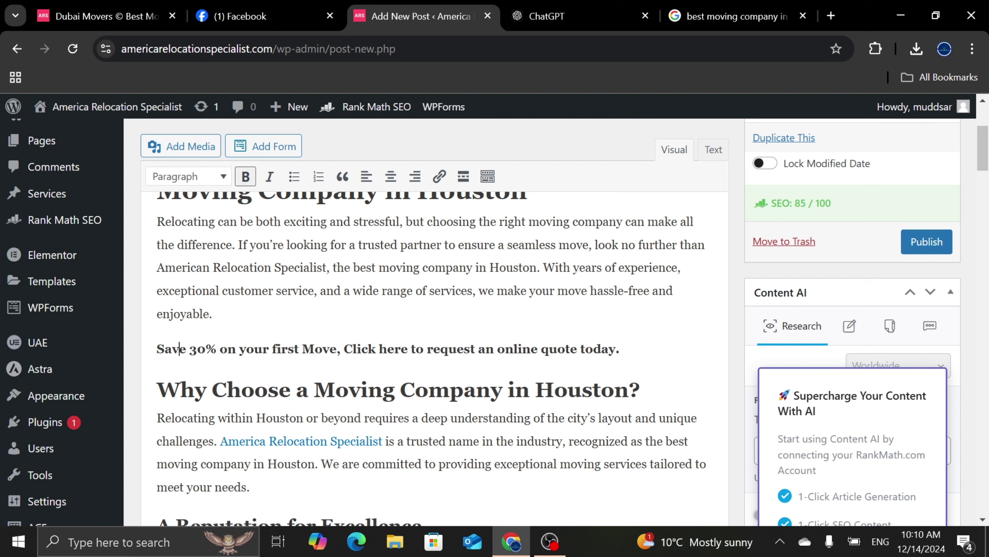
pyautogui.moveTo(344, 348); pyautogui.dragTo(407, 349)
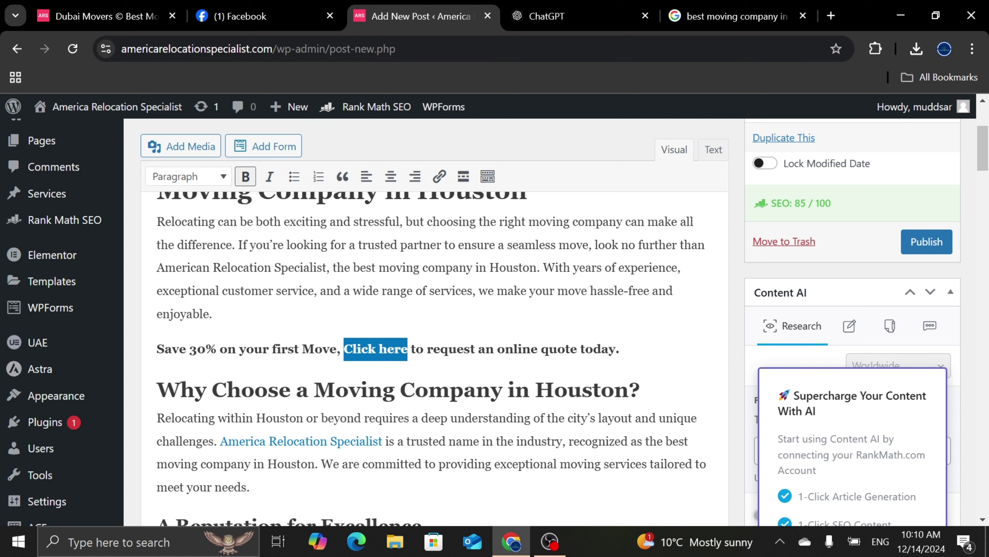
pyautogui.click(439, 176)
pyautogui.write('https://americarelocationspecialist.com/')
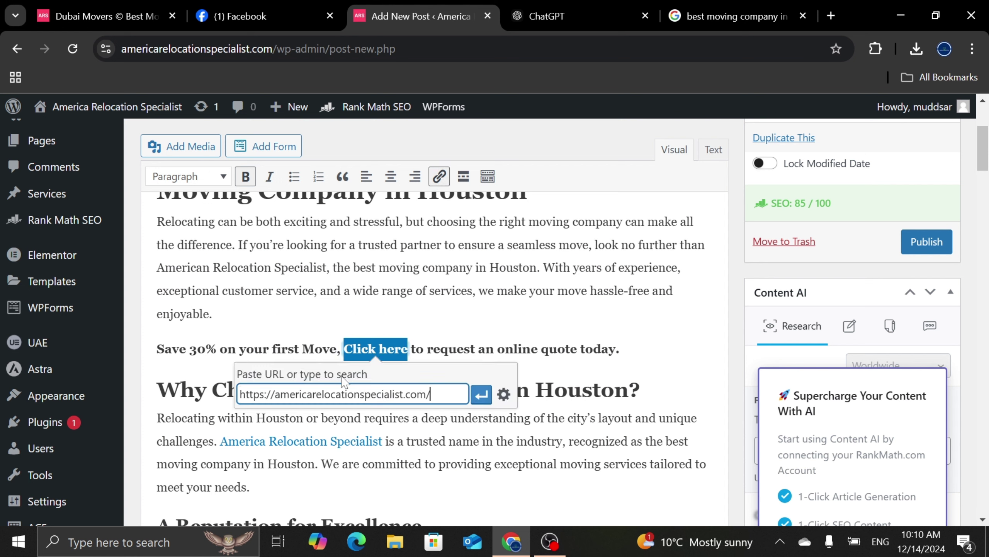
pyautogui.click(482, 395)
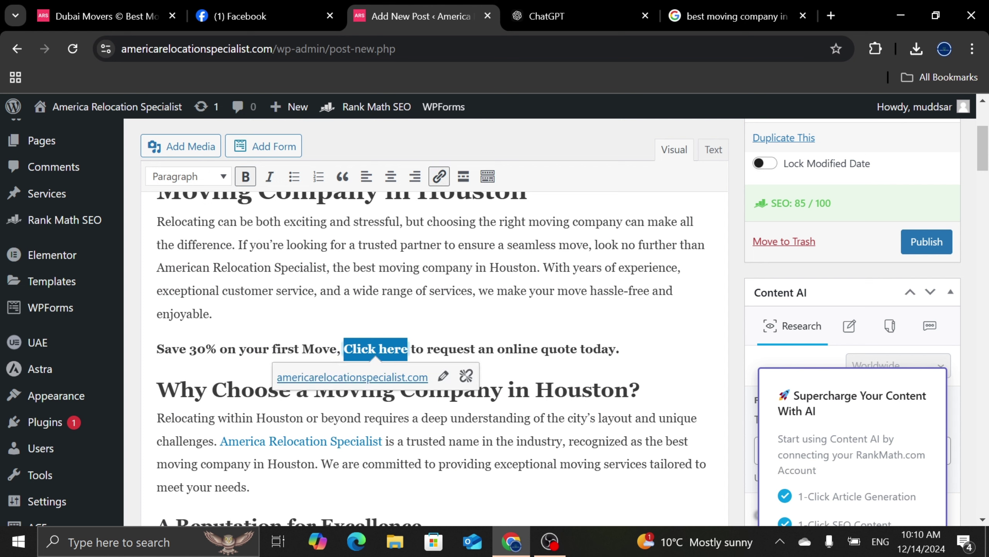
pyautogui.click(412, 350)
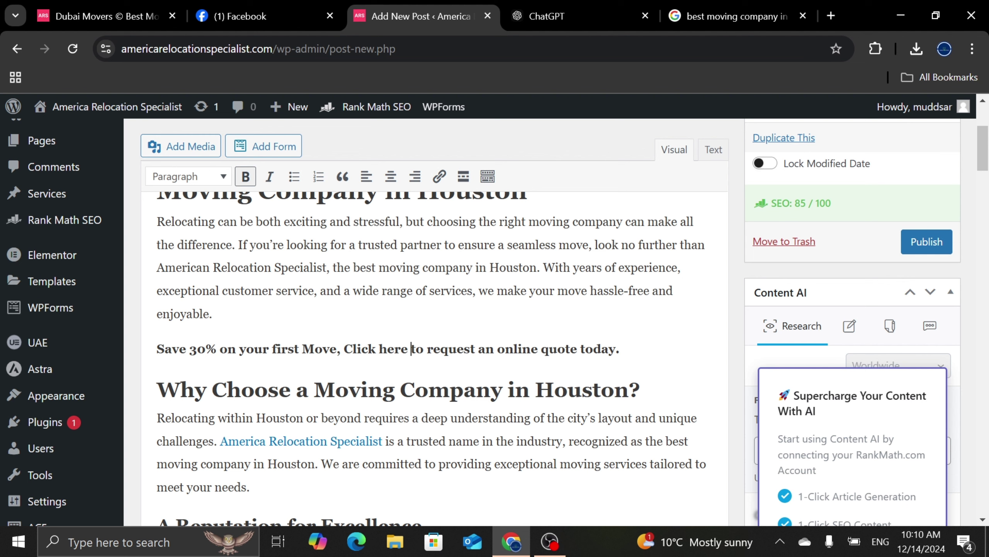
pyautogui.press('Down')
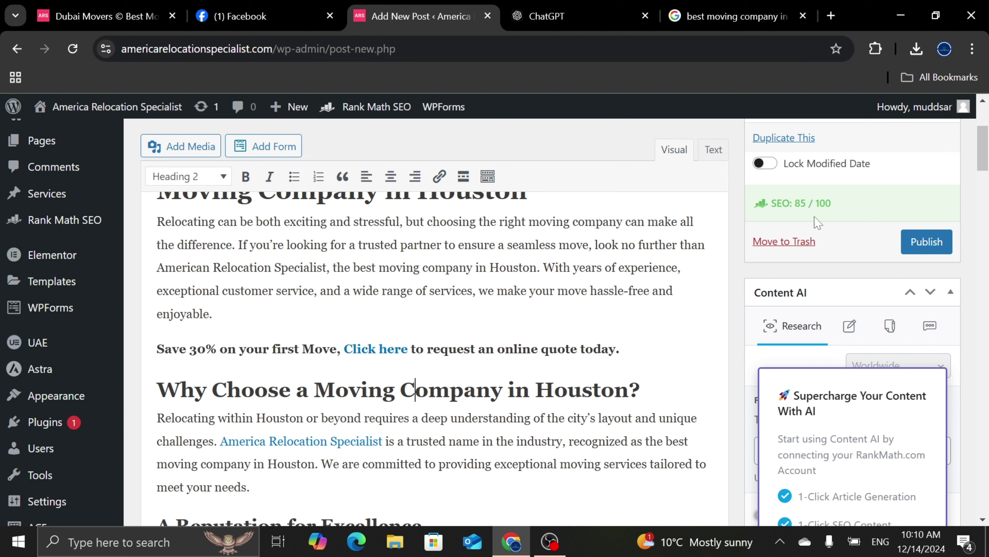
# Review Rank Math's additional and title readability tests, and set the snippet's SEO title to "Best Moving Company in Houston".
pyautogui.moveTo(988, 179); pyautogui.dragTo(973, 511)
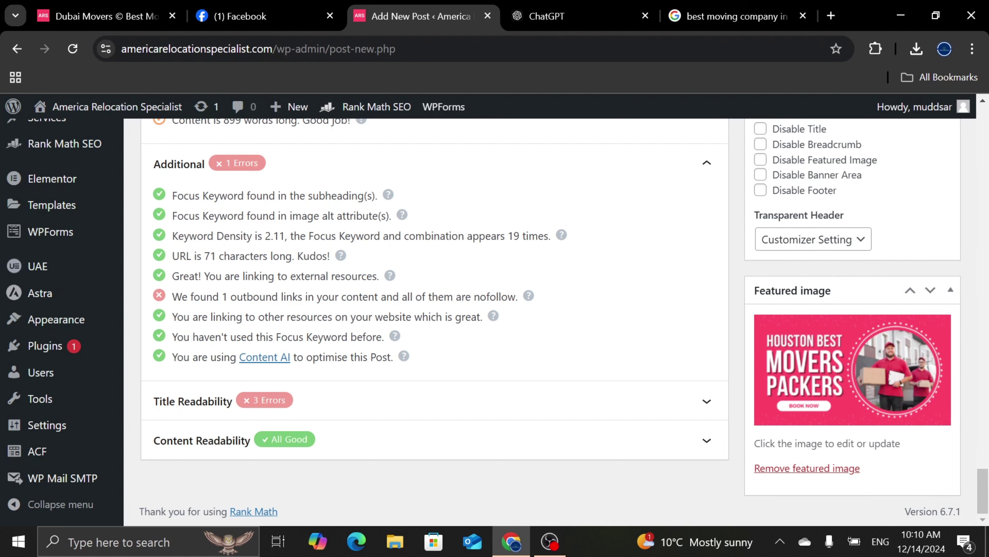
pyautogui.click(322, 406)
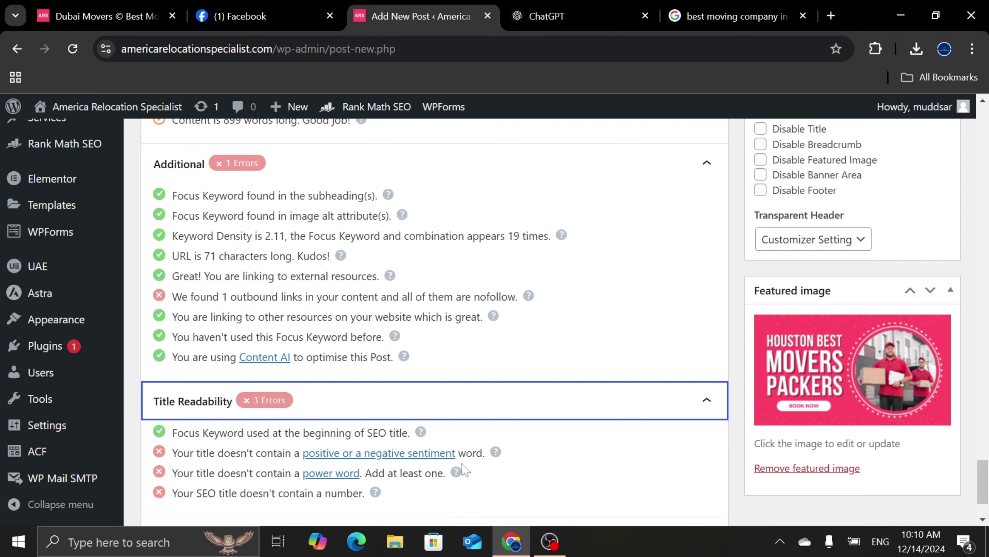
pyautogui.moveTo(983, 481); pyautogui.dragTo(988, 127)
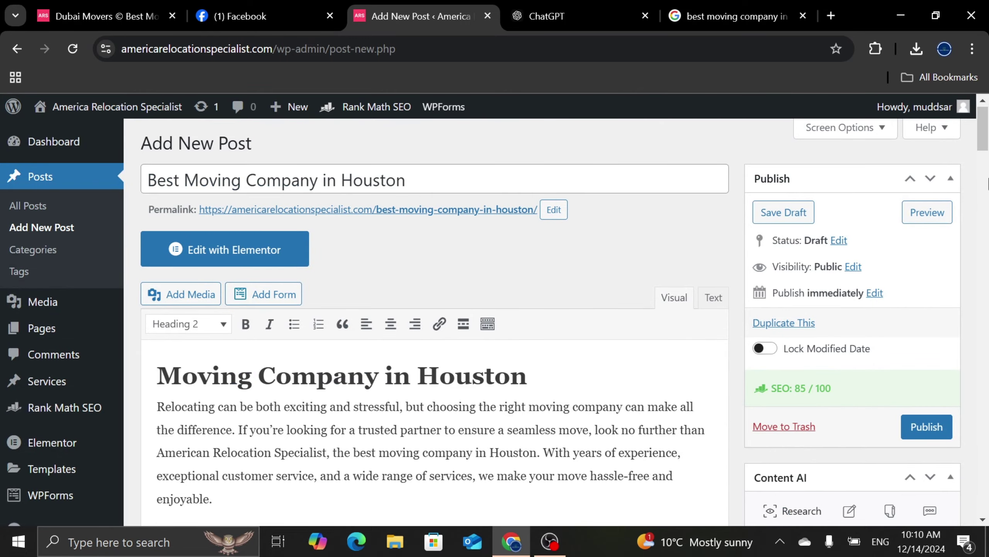
pyautogui.moveTo(987, 148); pyautogui.dragTo(982, 460)
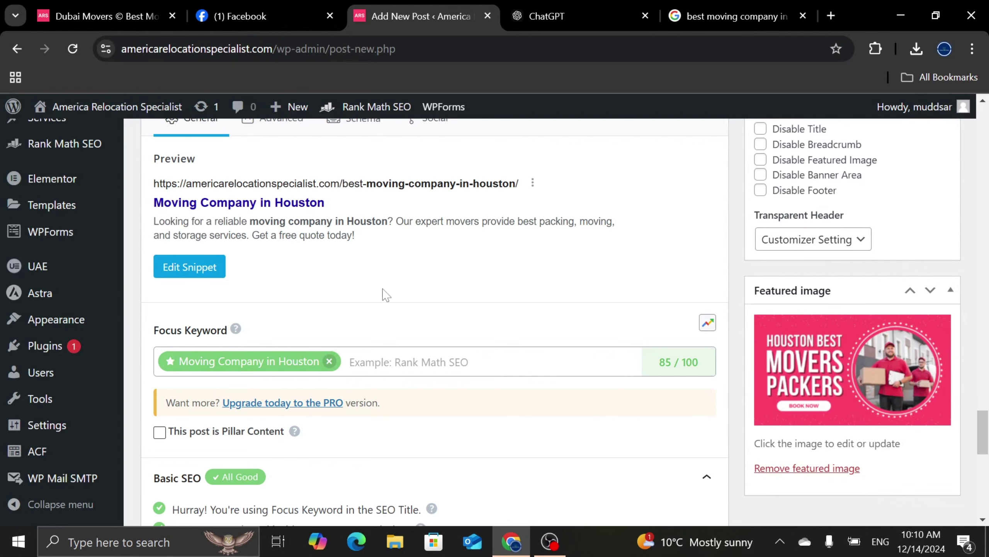
pyautogui.click(189, 266)
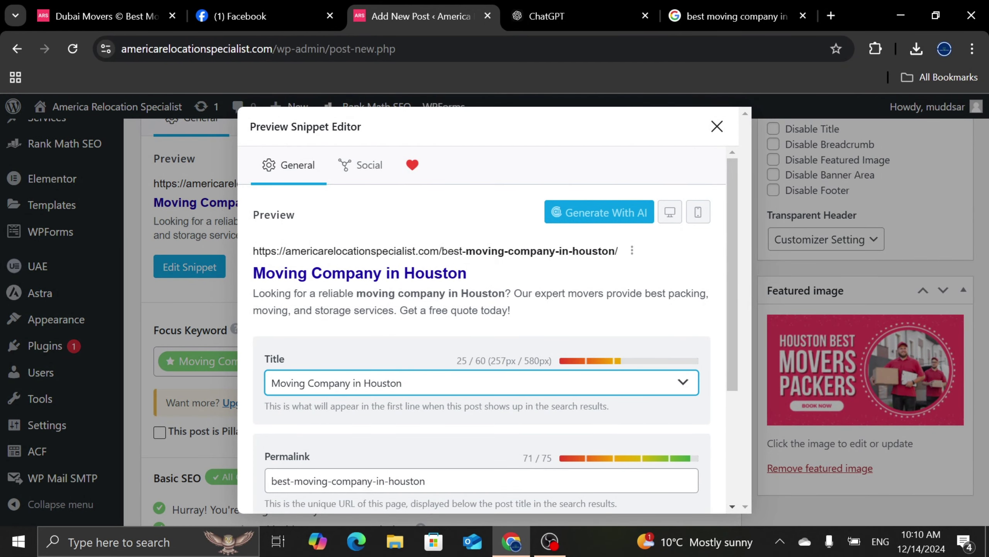
pyautogui.write('Best')
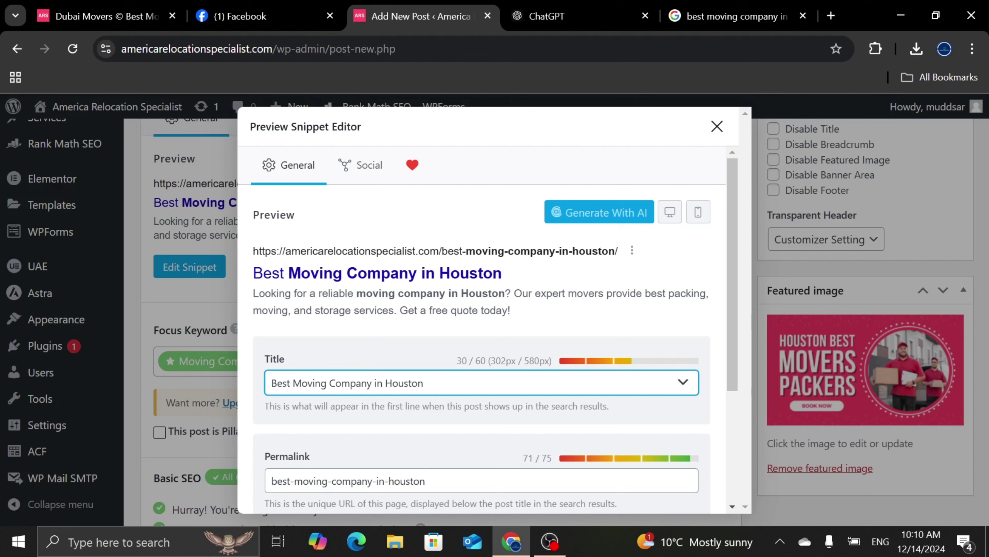
pyautogui.hotkey('ctrl', 'shift', 'Left')
pyautogui.click(277, 383)
pyautogui.tripleClick(282, 382)
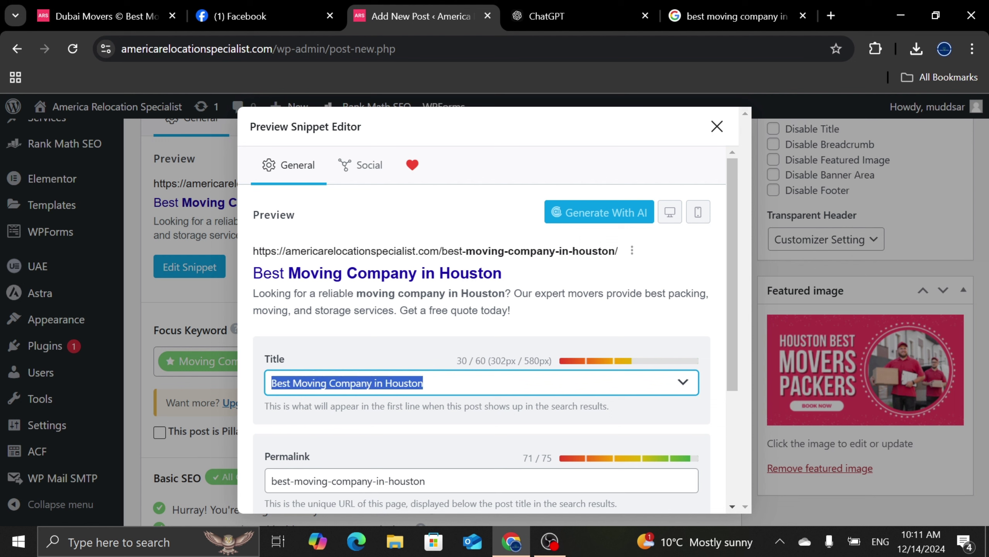
pyautogui.click(277, 383)
pyautogui.doubleClick(281, 383)
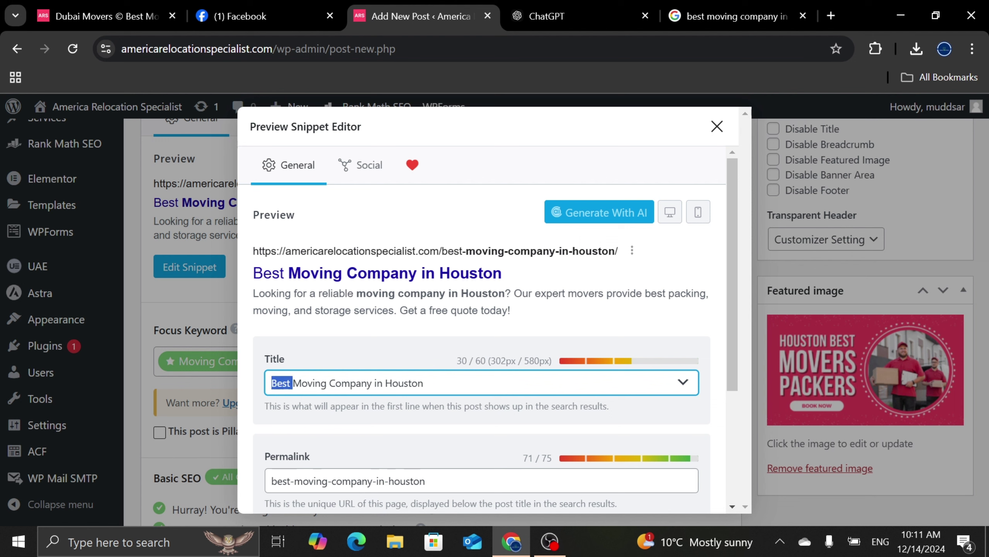
pyautogui.click(370, 359)
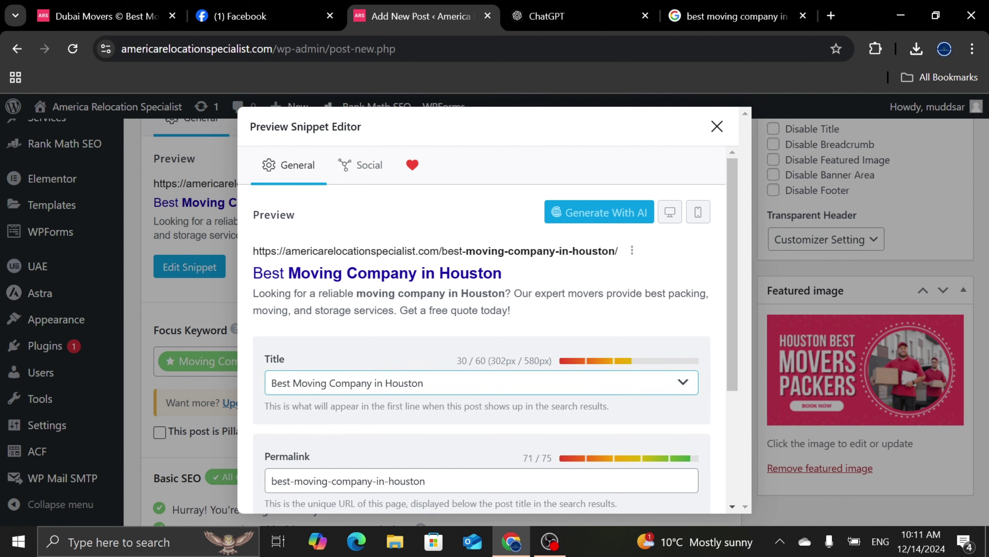
pyautogui.click(716, 126)
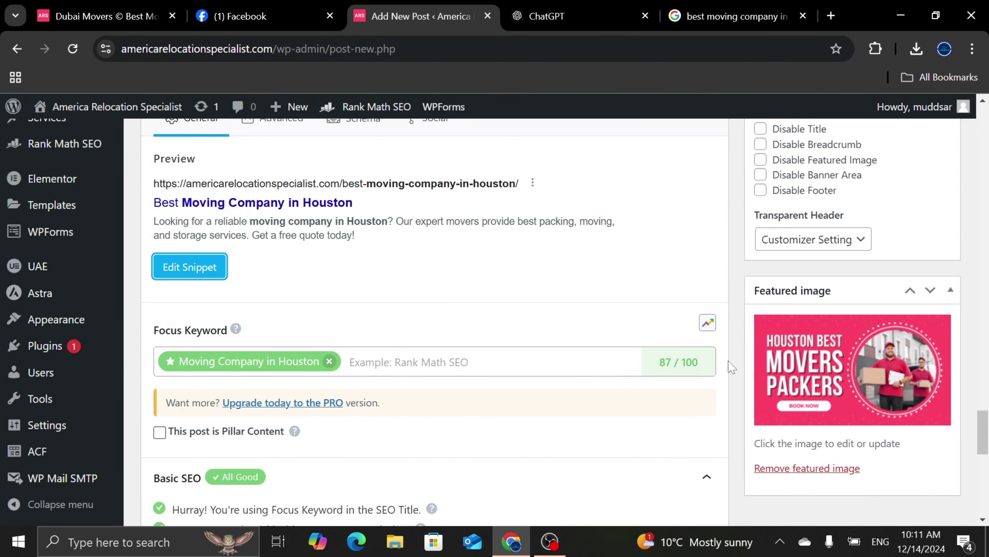
# Check the title readability tests and extend the snippet's SEO title to "Best Moving Company in Houston #1 Movers and Packers".
pyautogui.moveTo(984, 432); pyautogui.dragTo(983, 492)
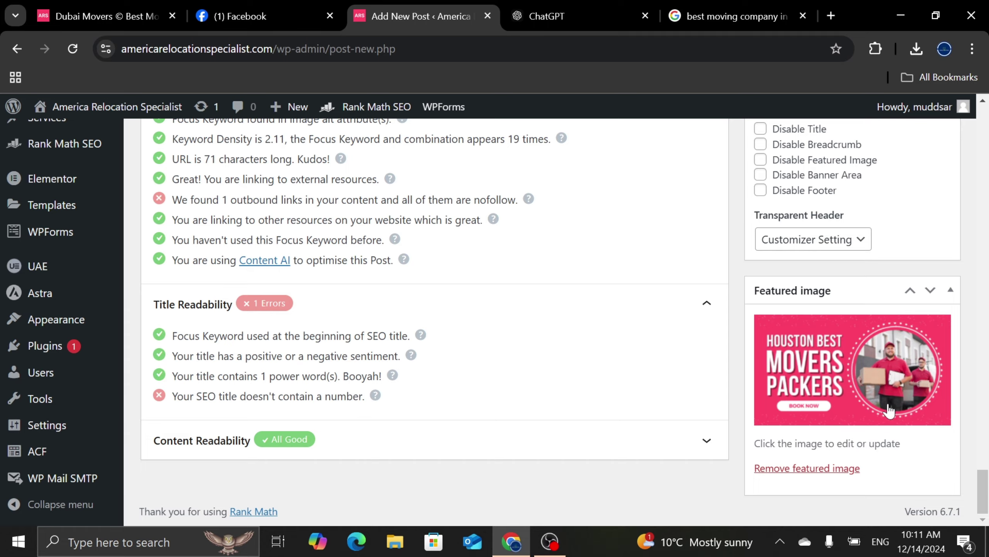
pyautogui.moveTo(983, 471); pyautogui.dragTo(984, 411)
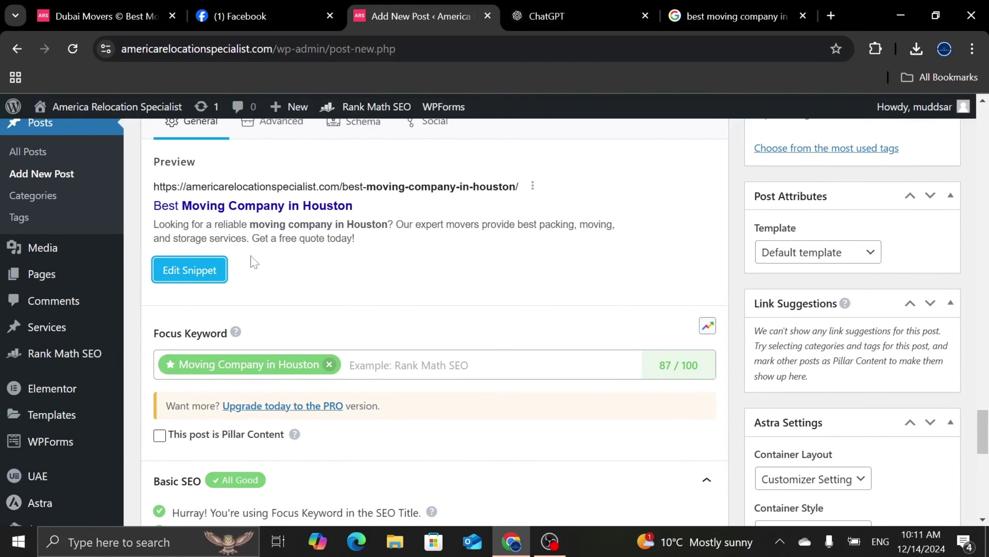
pyautogui.click(214, 269)
pyautogui.click(389, 382)
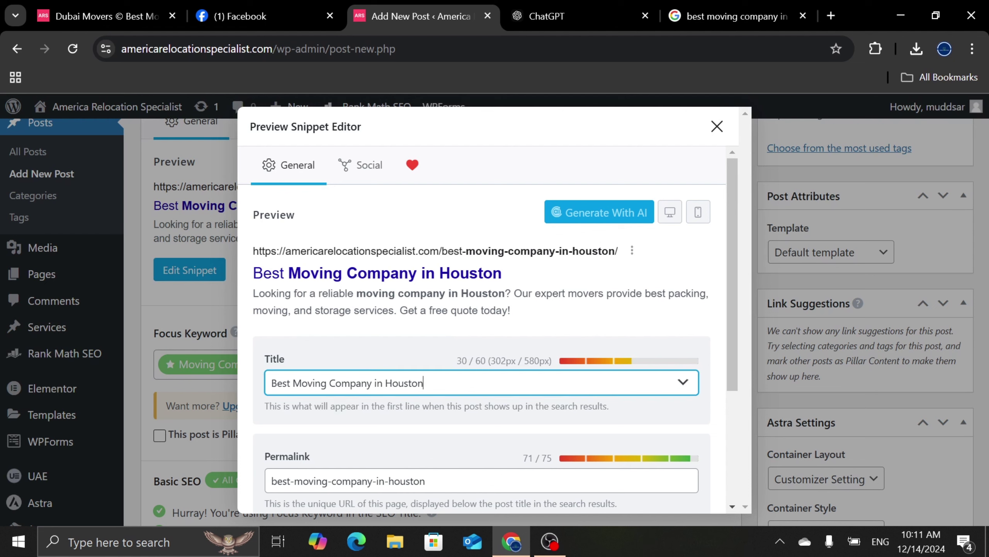
pyautogui.write('#1')
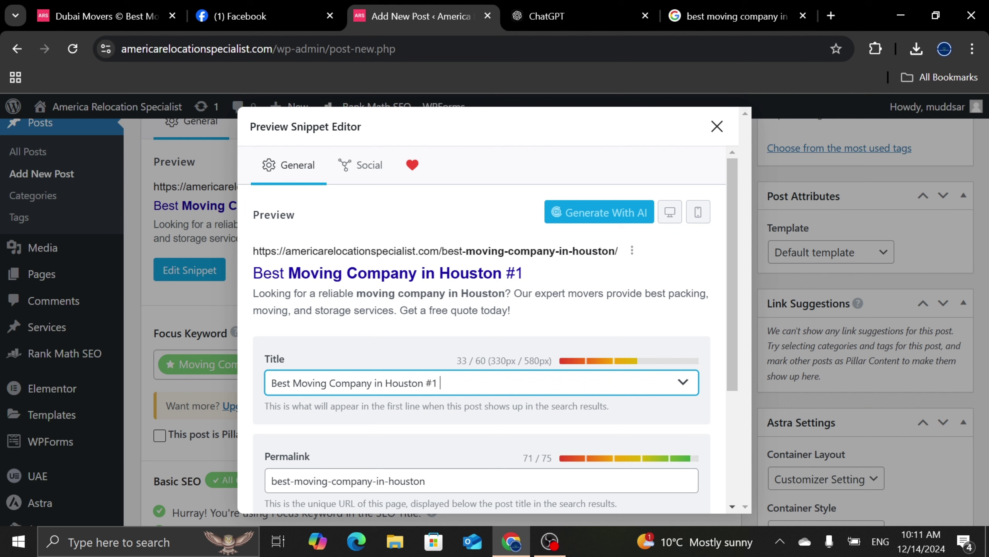
pyautogui.write(' Movers and')
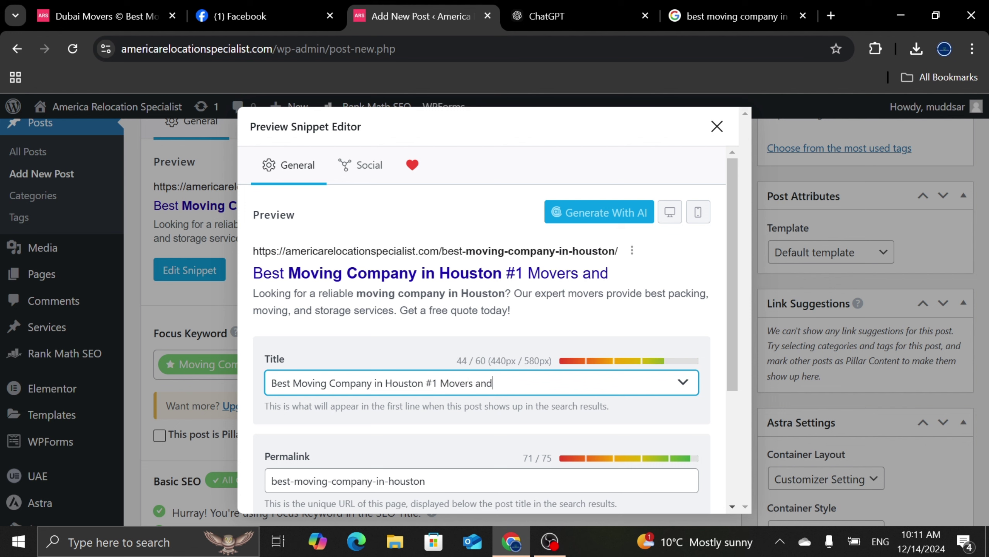
pyautogui.write(' Packers')
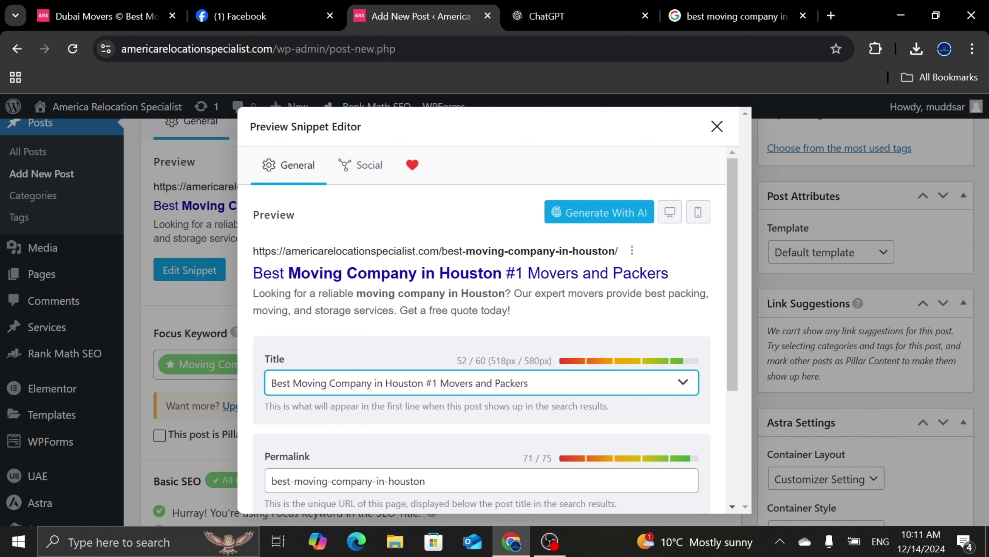
pyautogui.doubleClick(435, 383)
pyautogui.doubleClick(462, 361)
pyautogui.click(455, 382)
pyautogui.moveTo(529, 383); pyautogui.dragTo(440, 384)
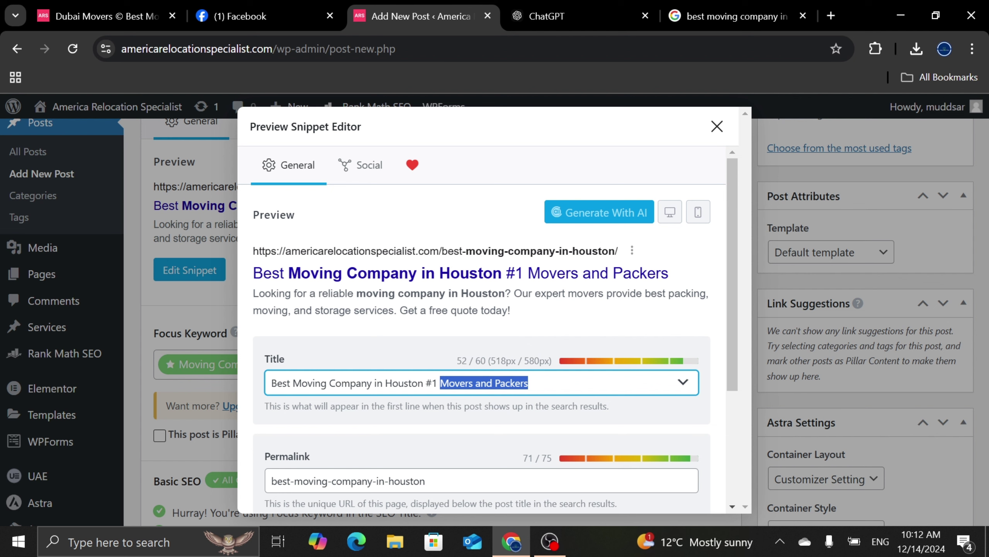
pyautogui.click(438, 383)
pyautogui.press('Right')
pyautogui.hotkey('ctrl', 'shift', 'Right')
pyautogui.hotkey('ctrl', 'shift', 'Right')
pyautogui.hotkey('ctrl', 'shift', 'Right')
# Put a hyphen after "Houston" in the SEO title and replace "#1" with "No. 1".
pyautogui.click(426, 383)
pyautogui.write('-')
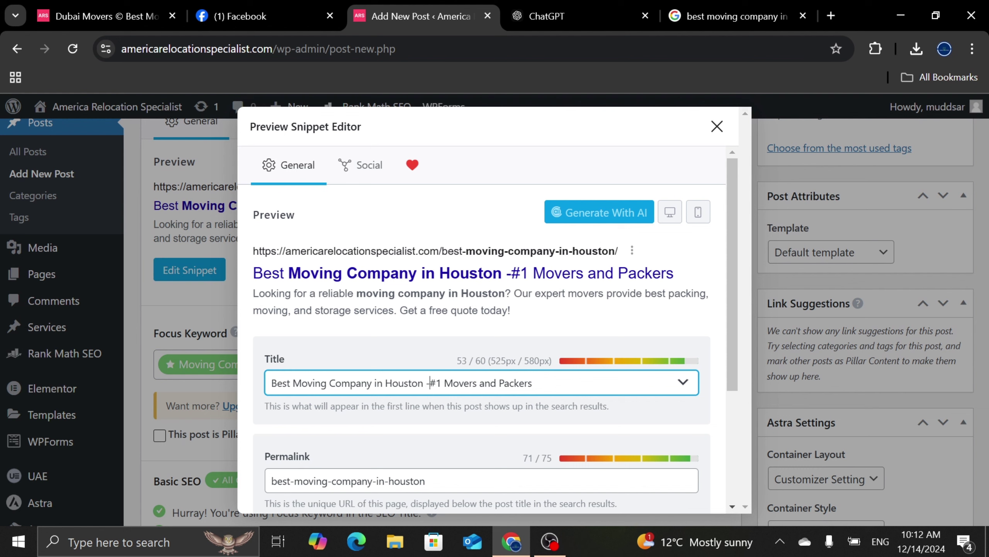
pyautogui.press('Delete')
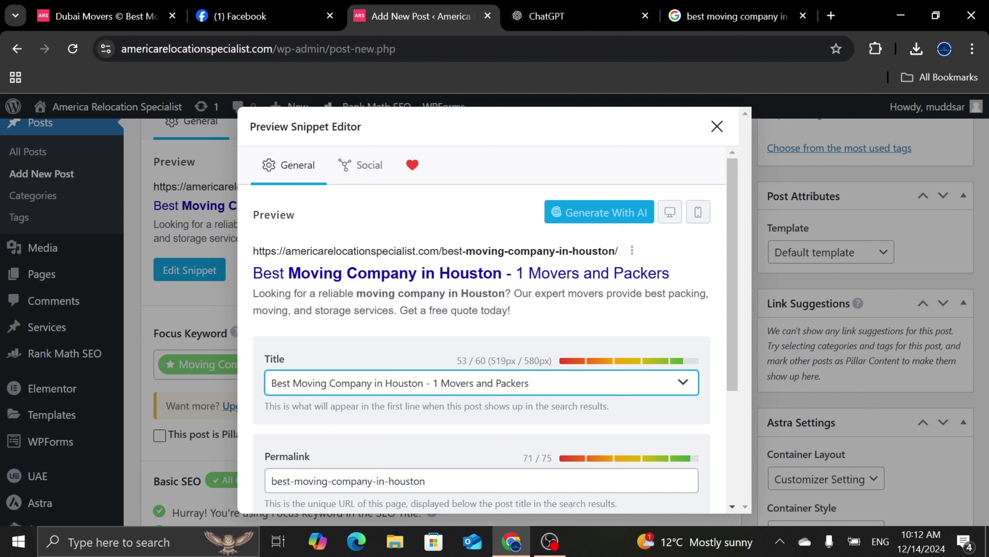
pyautogui.write('No.')
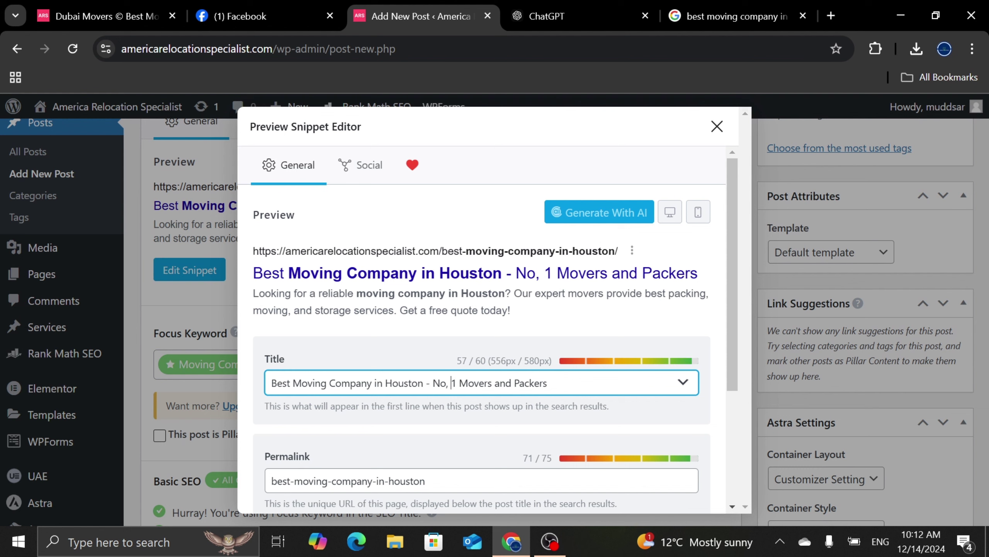
pyautogui.press('BackSpace')
pyautogui.press('BackSpace')
pyautogui.write('o.')
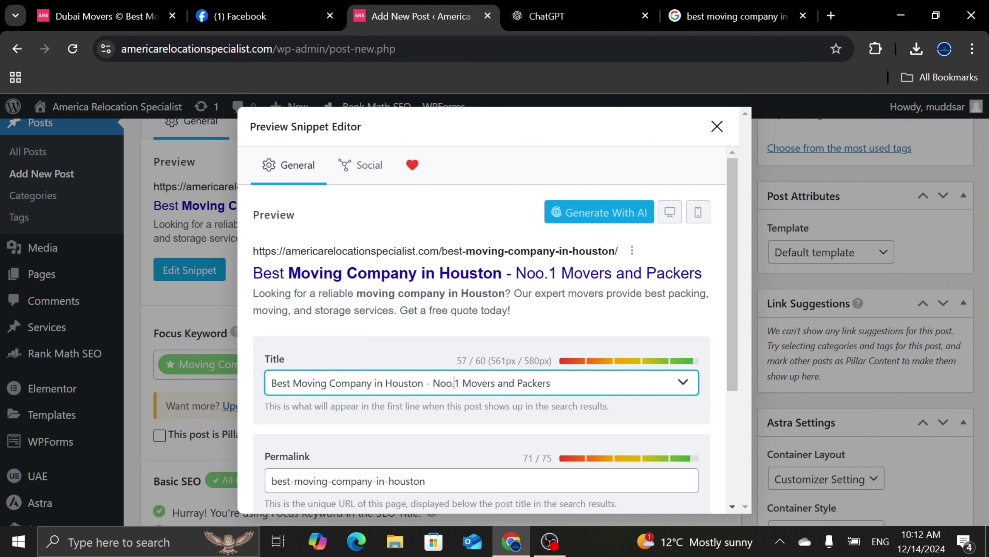
pyautogui.press('BackSpace')
pyautogui.press('BackSpace')
pyautogui.write('.')
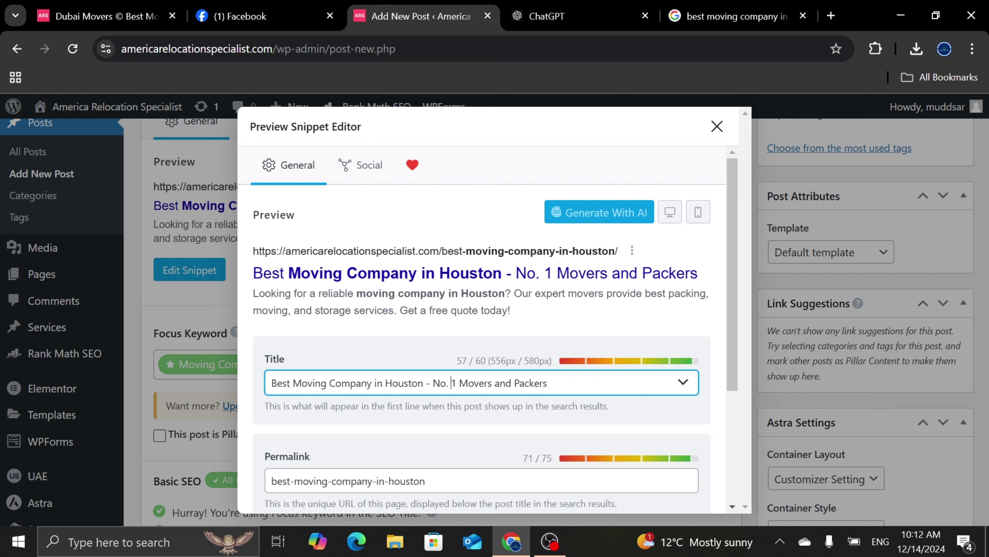
# Change "No. 1" to "#1" after the hyphen in the SEO title, and recheck the title readability tests.
pyautogui.press('BackSpace')
pyautogui.press('BackSpace')
pyautogui.press('BackSpace')
pyautogui.press('BackSpace')
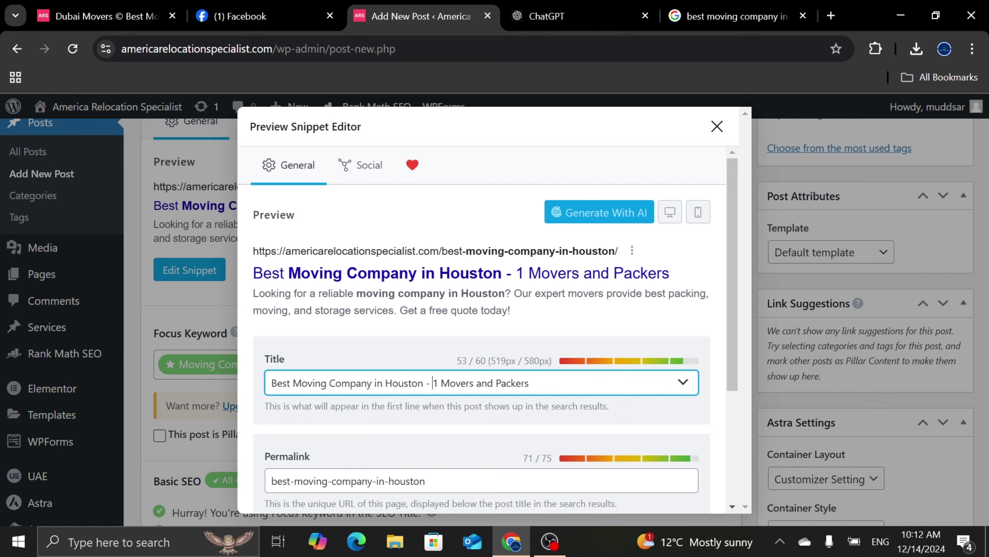
pyautogui.write('#')
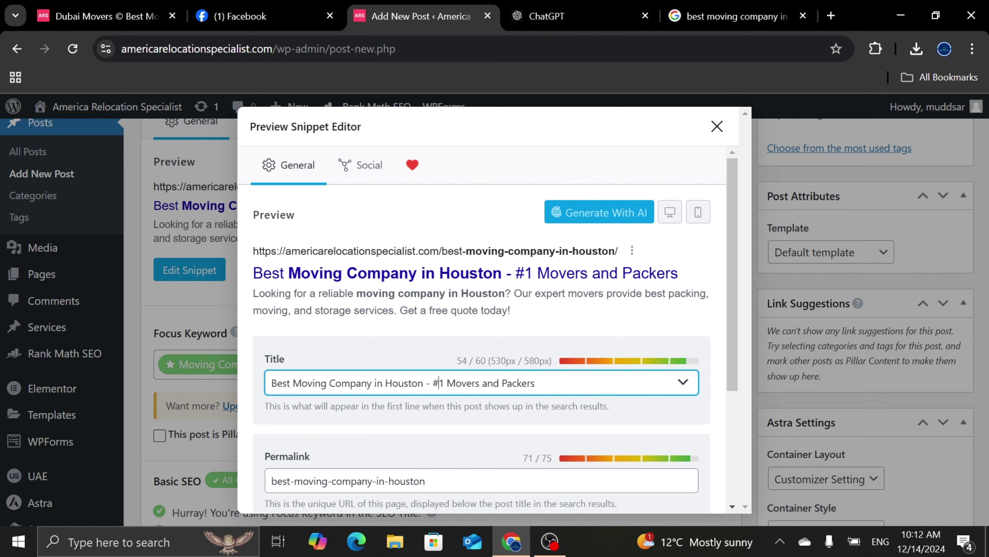
pyautogui.click(717, 128)
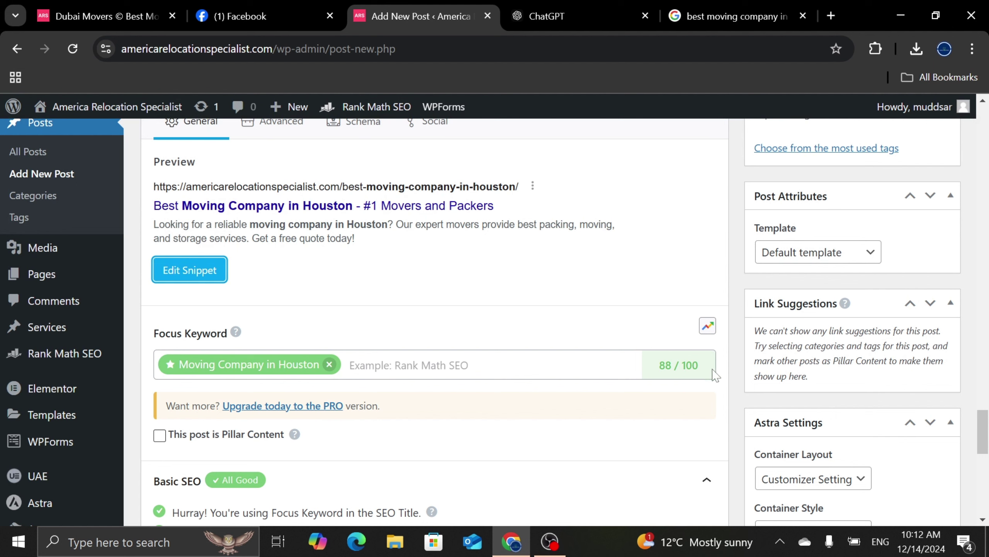
pyautogui.moveTo(982, 430); pyautogui.dragTo(982, 490)
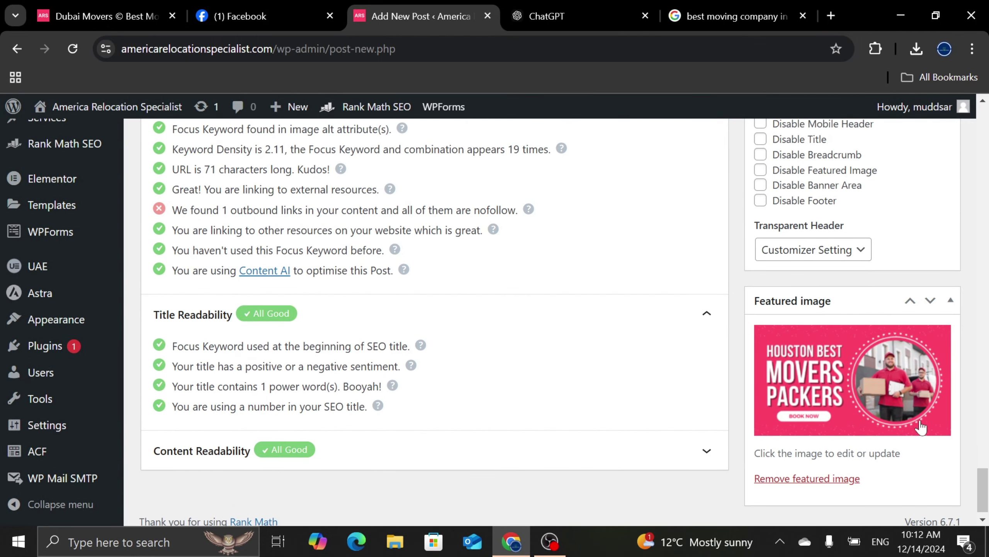
pyautogui.moveTo(983, 488); pyautogui.dragTo(983, 125)
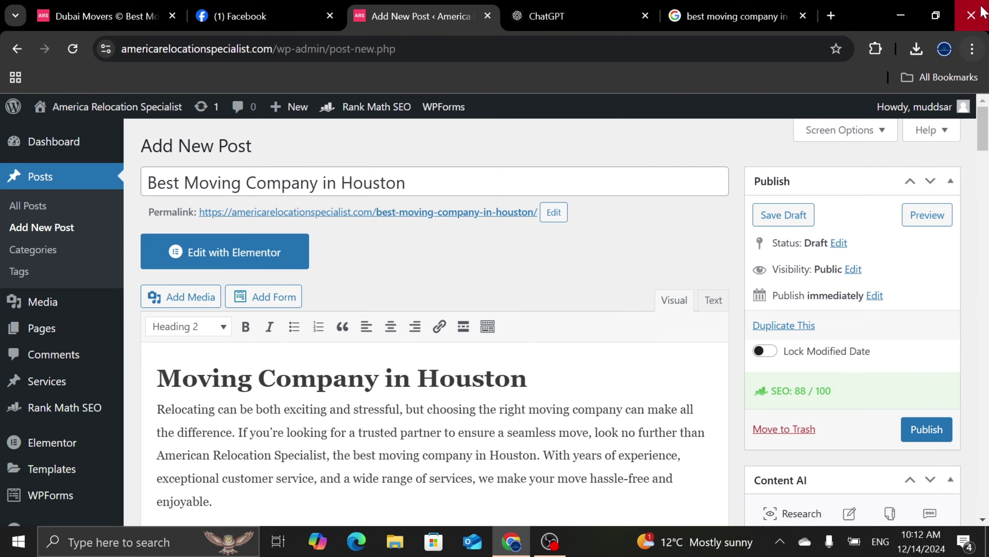
# Create the category "Movers and Packers in Texas" without a parent and assign it to the post.
pyautogui.moveTo(987, 128); pyautogui.dragTo(987, 346)
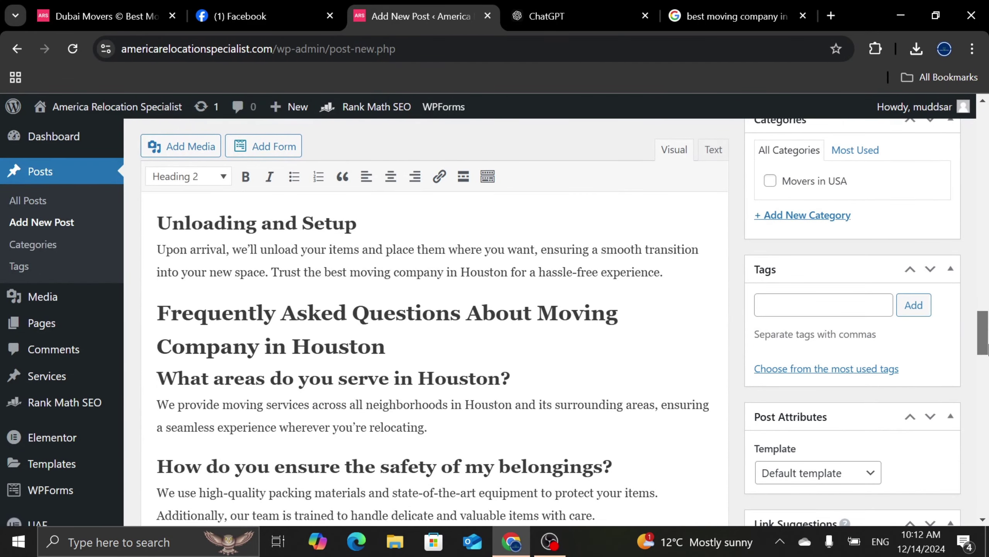
pyautogui.click(800, 219)
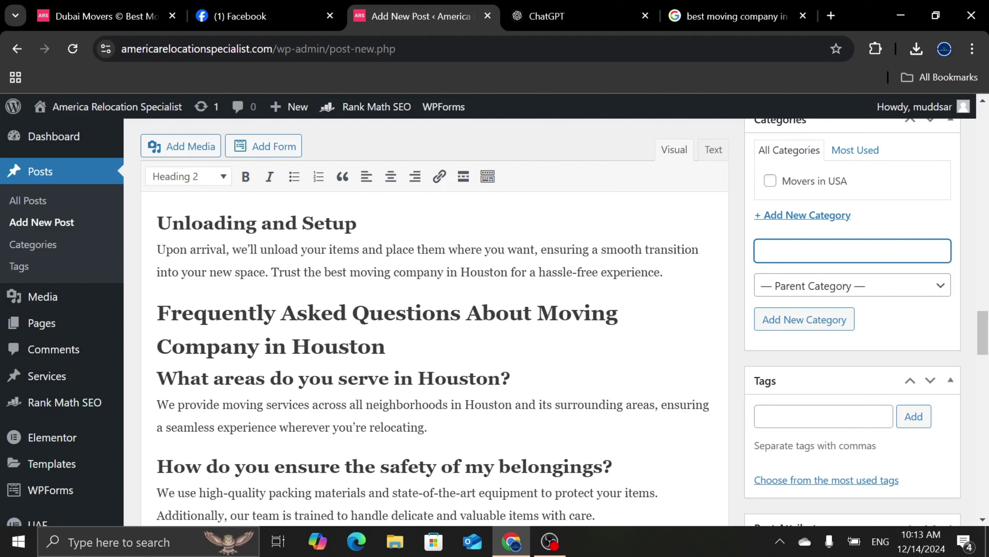
pyautogui.write('Moverss')
pyautogui.press('BackSpace')
pyautogui.press('BackSpace')
pyautogui.write('s and')
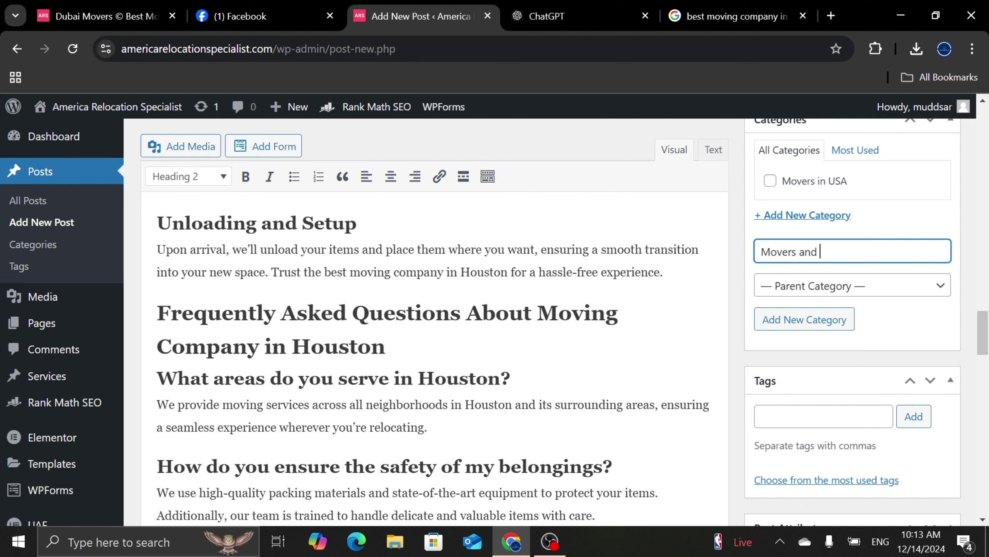
pyautogui.write(' Packers in Texas')
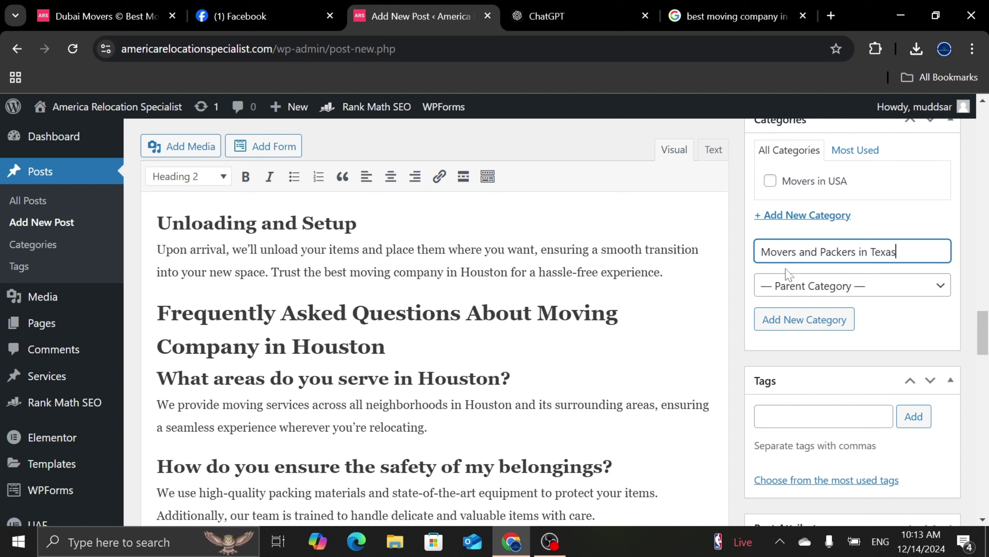
pyautogui.click(797, 325)
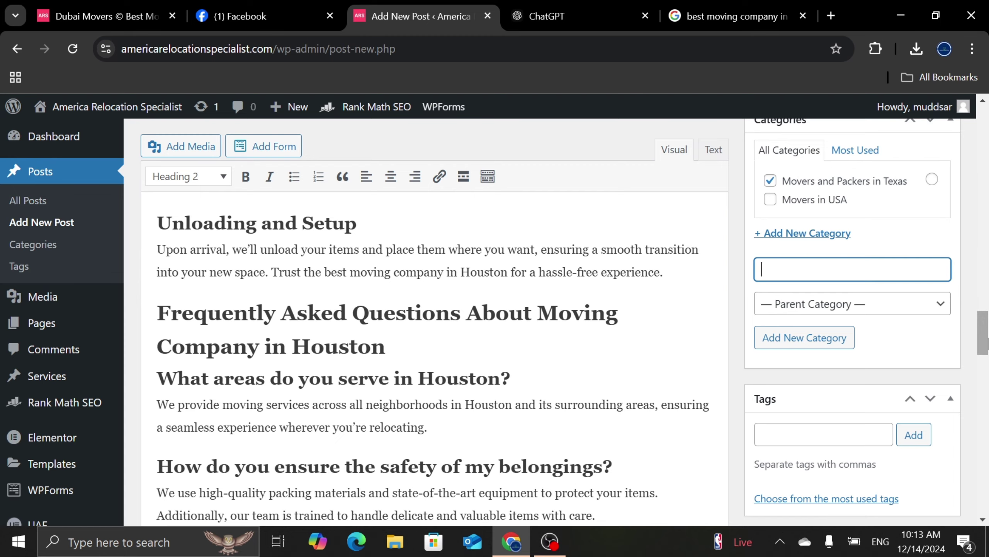
# Publish the post and dismiss the notices above the editor.
pyautogui.moveTo(987, 338); pyautogui.dragTo(985, 117)
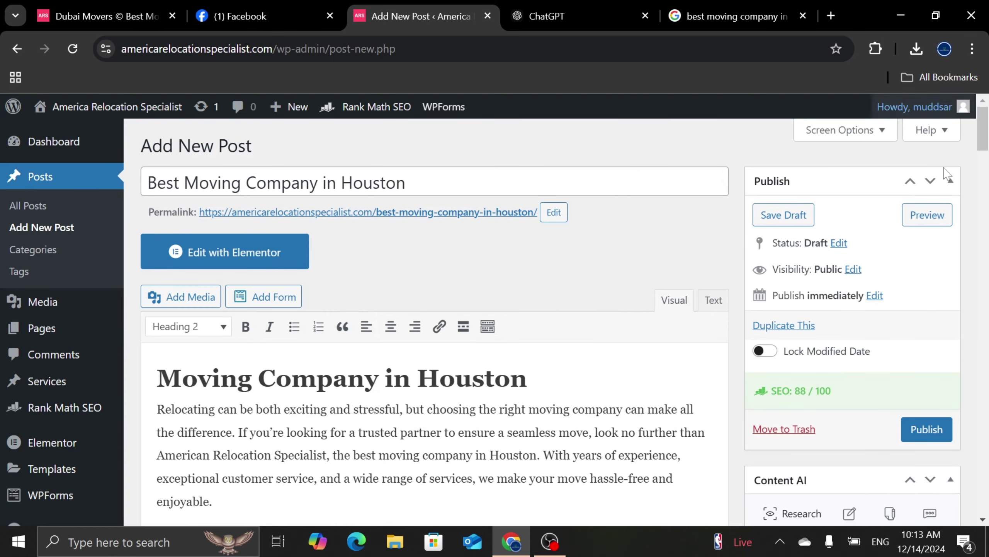
pyautogui.click(925, 440)
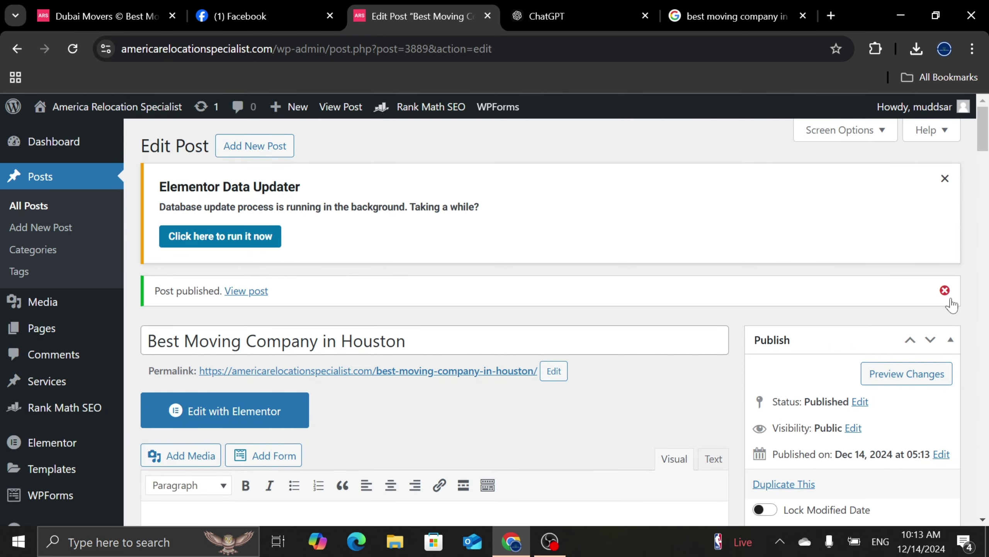
pyautogui.click(945, 291)
pyautogui.click(945, 179)
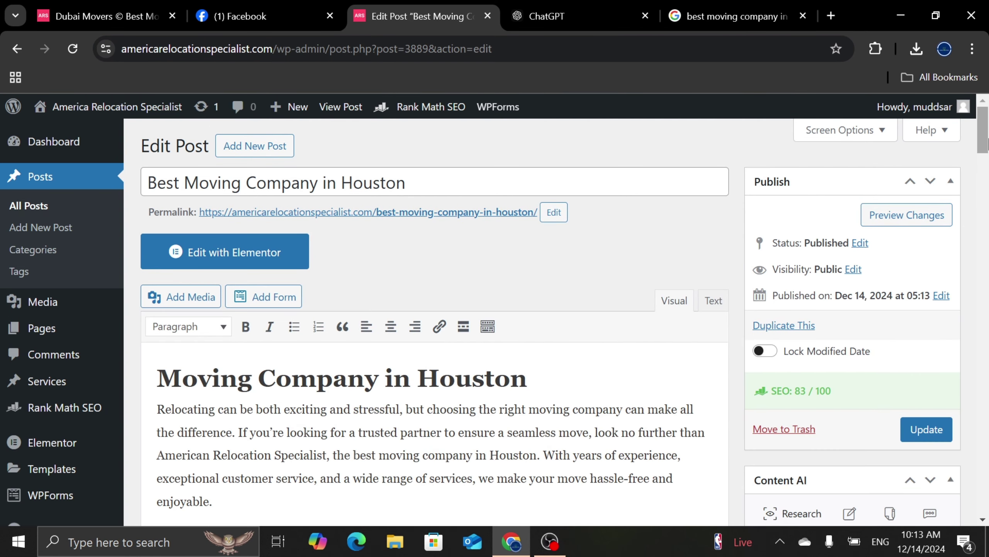
# Review the published post's SEO title, permalink and meta description in Rank Math's snippet editor.
pyautogui.scroll(-5, 986, 144)
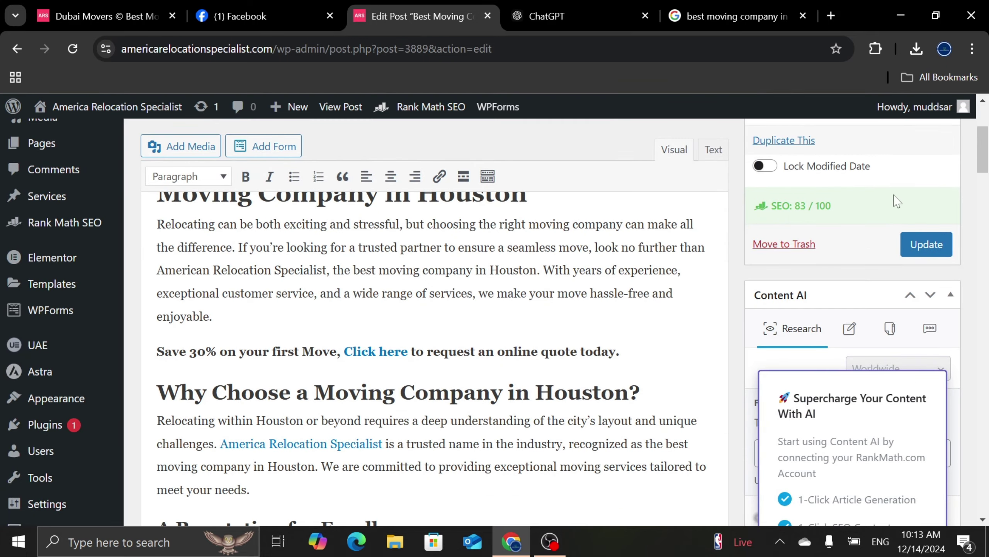
pyautogui.moveTo(985, 150); pyautogui.dragTo(987, 453)
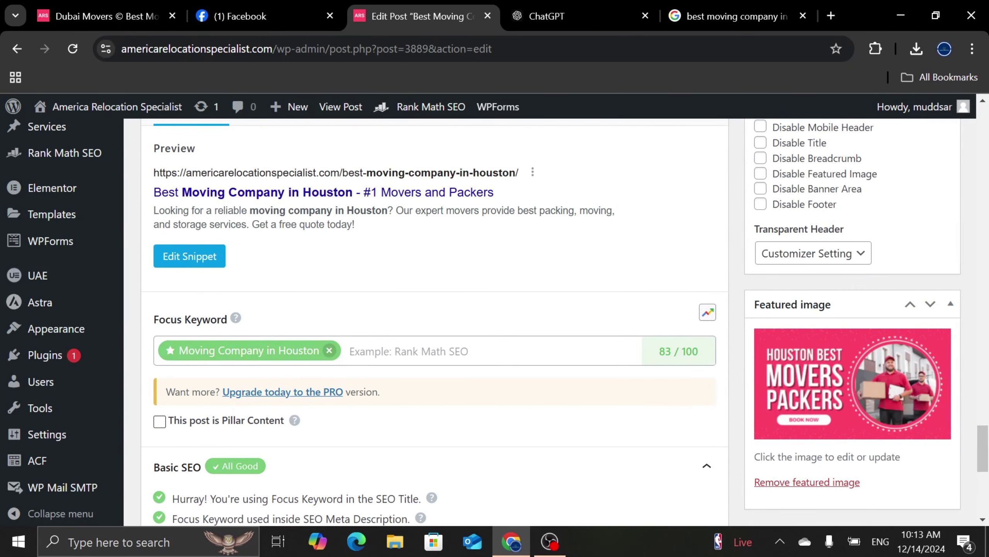
pyautogui.click(185, 265)
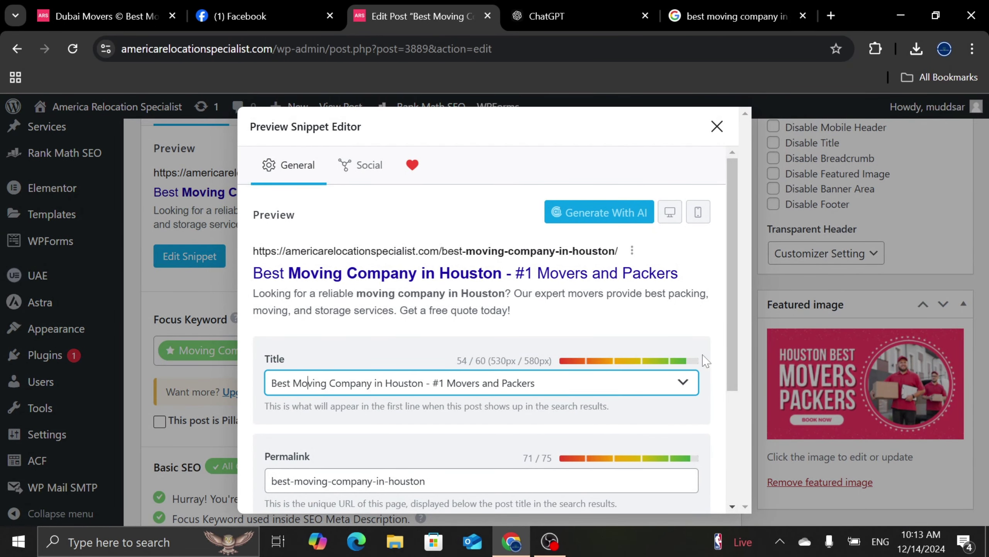
pyautogui.scroll(-3, 482, 331)
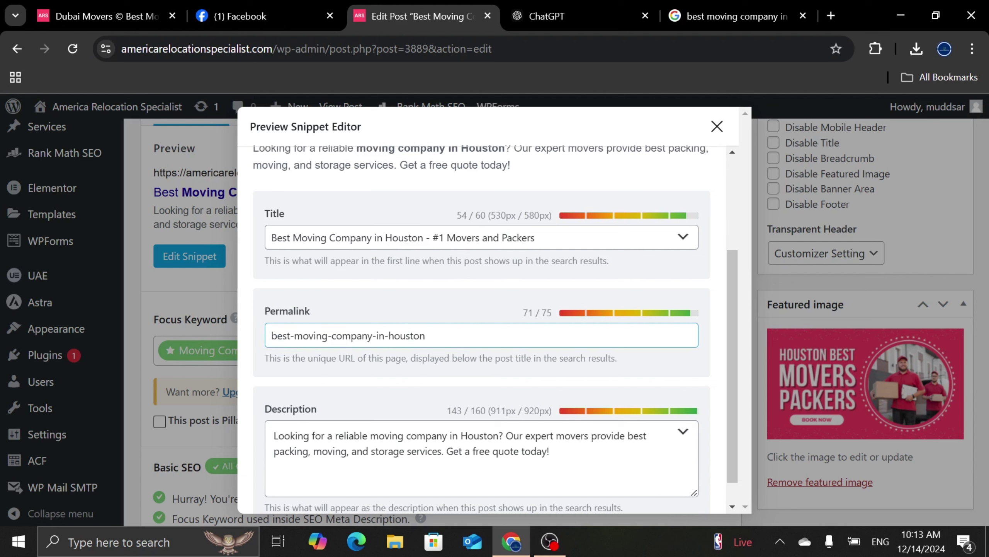
pyautogui.click(367, 422)
pyautogui.click(315, 435)
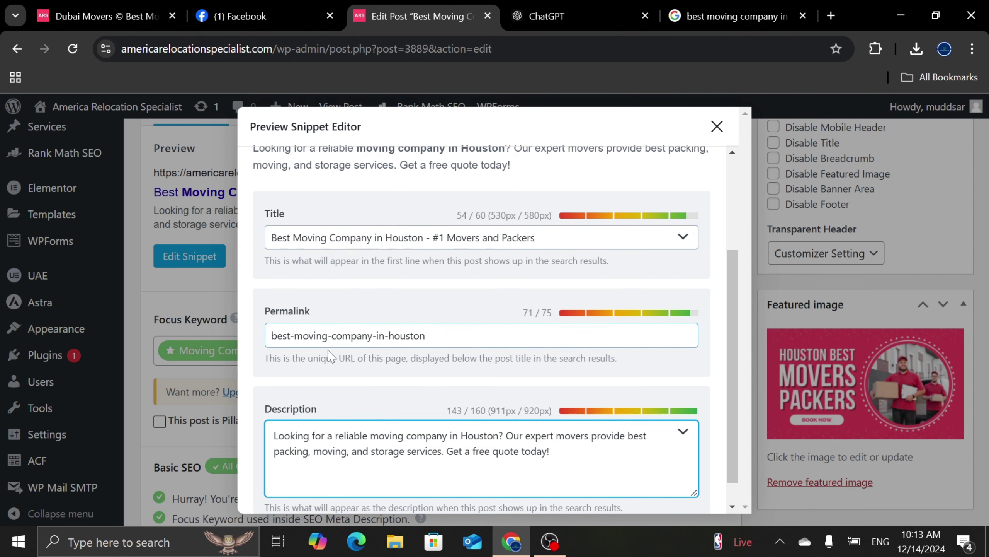
pyautogui.click(716, 126)
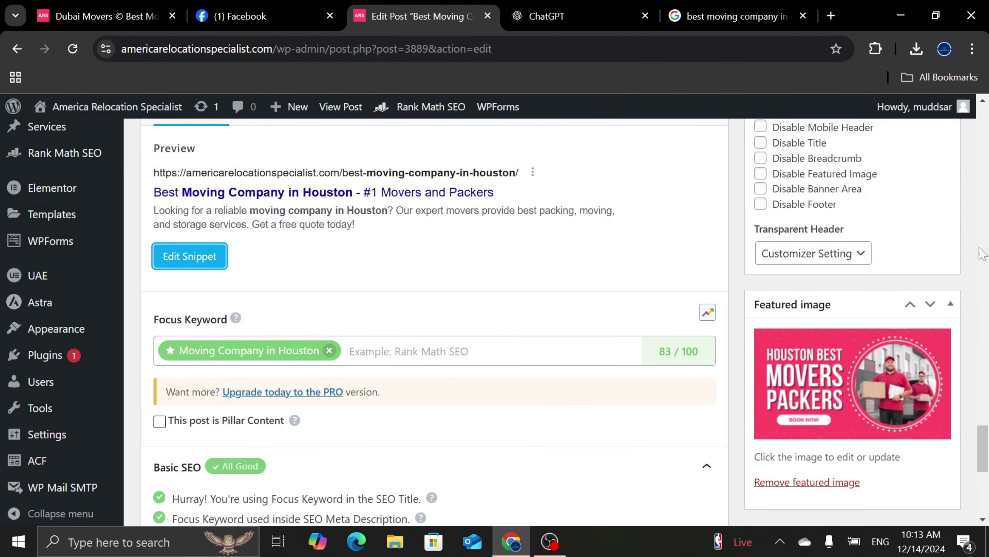
# Look over the published post's content and its focus keyword score and Basic SEO tests in Rank Math.
pyautogui.moveTo(987, 432); pyautogui.dragTo(988, 234)
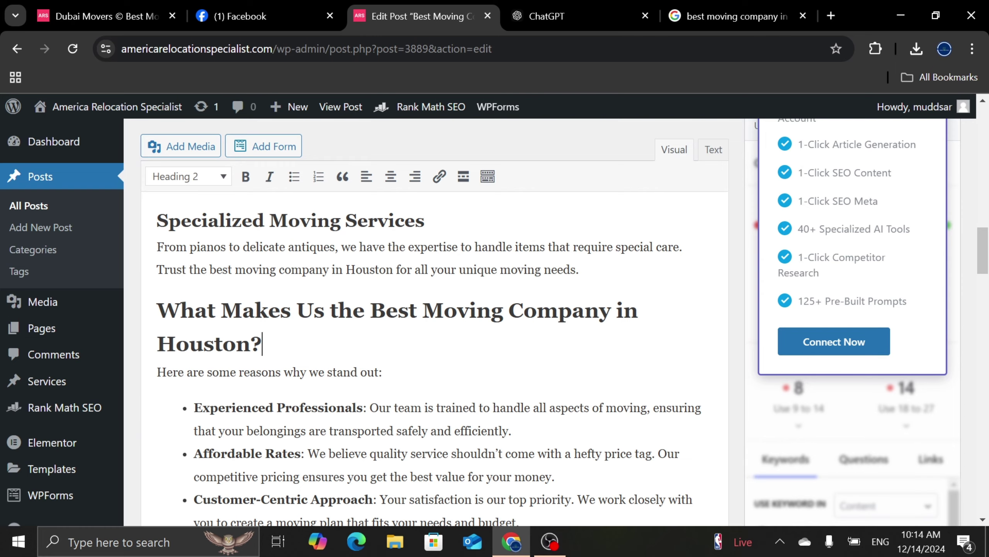
pyautogui.click(435, 430)
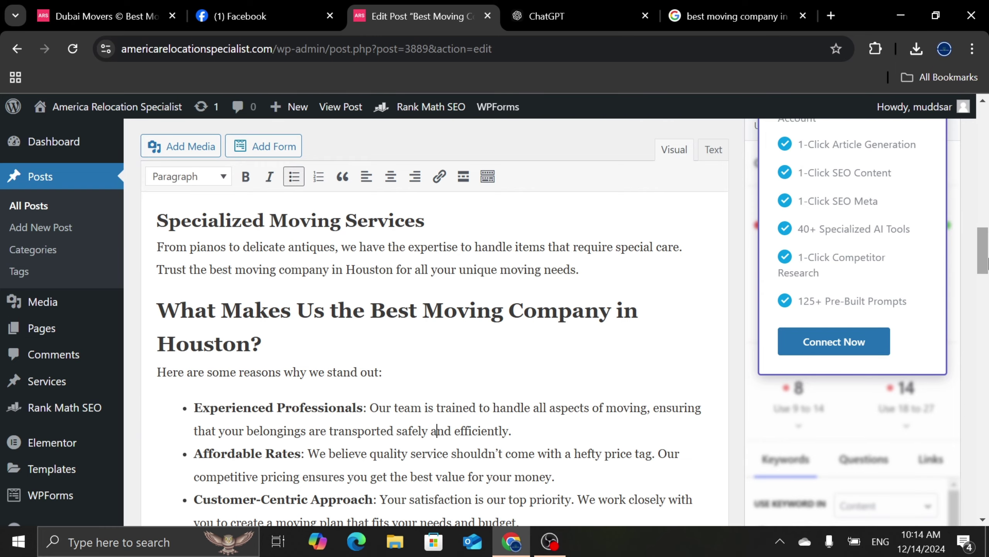
pyautogui.moveTo(988, 262); pyautogui.dragTo(987, 473)
pyautogui.click(390, 269)
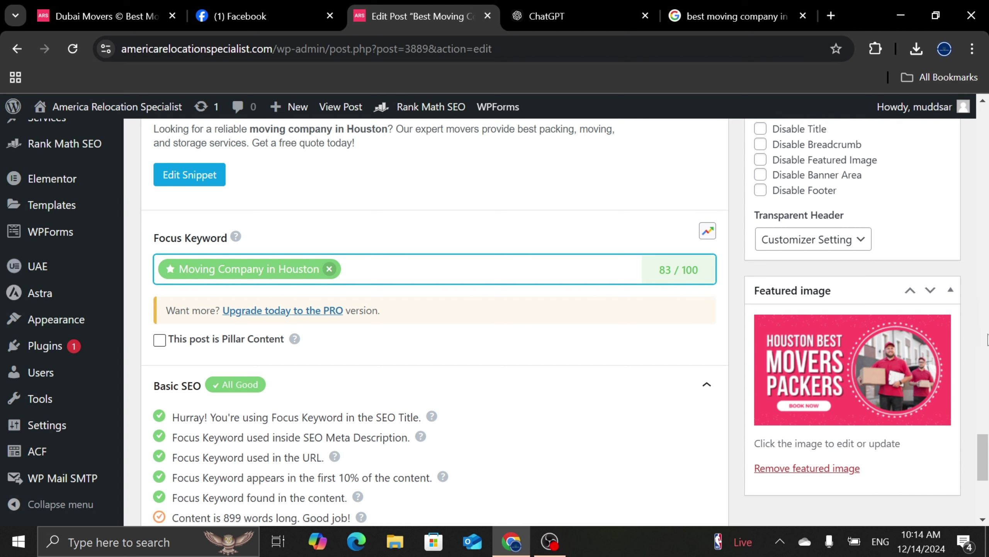
pyautogui.moveTo(988, 456); pyautogui.dragTo(988, 462)
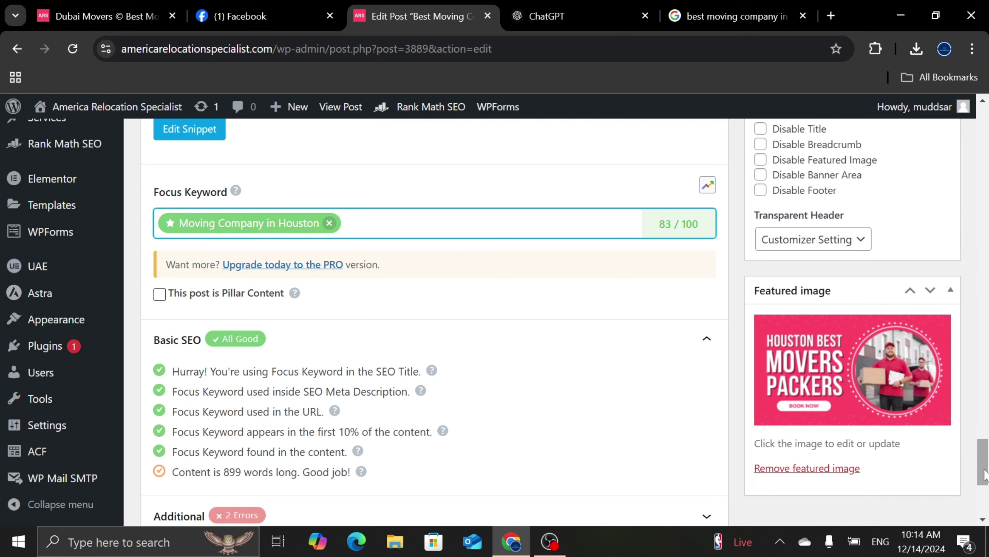
pyautogui.moveTo(986, 459); pyautogui.dragTo(987, 122)
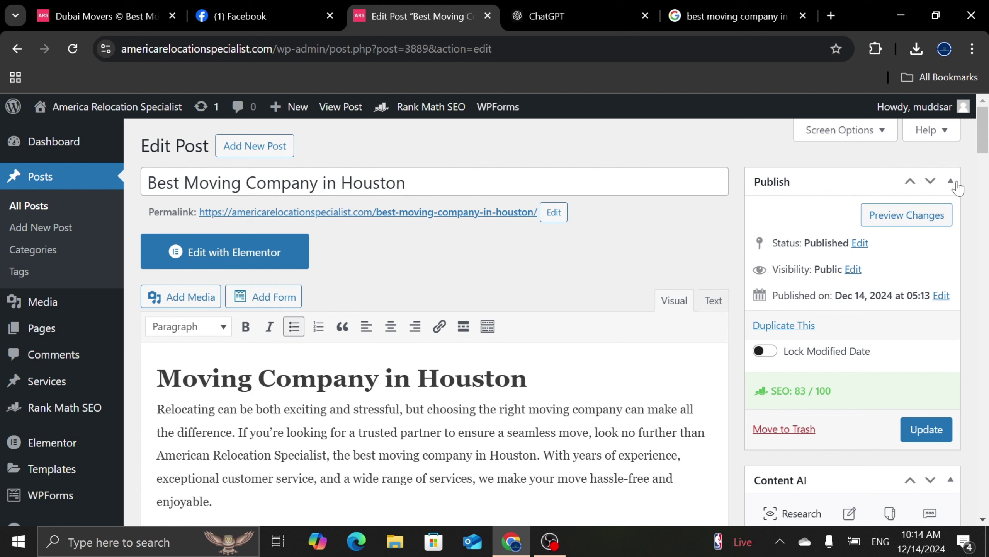